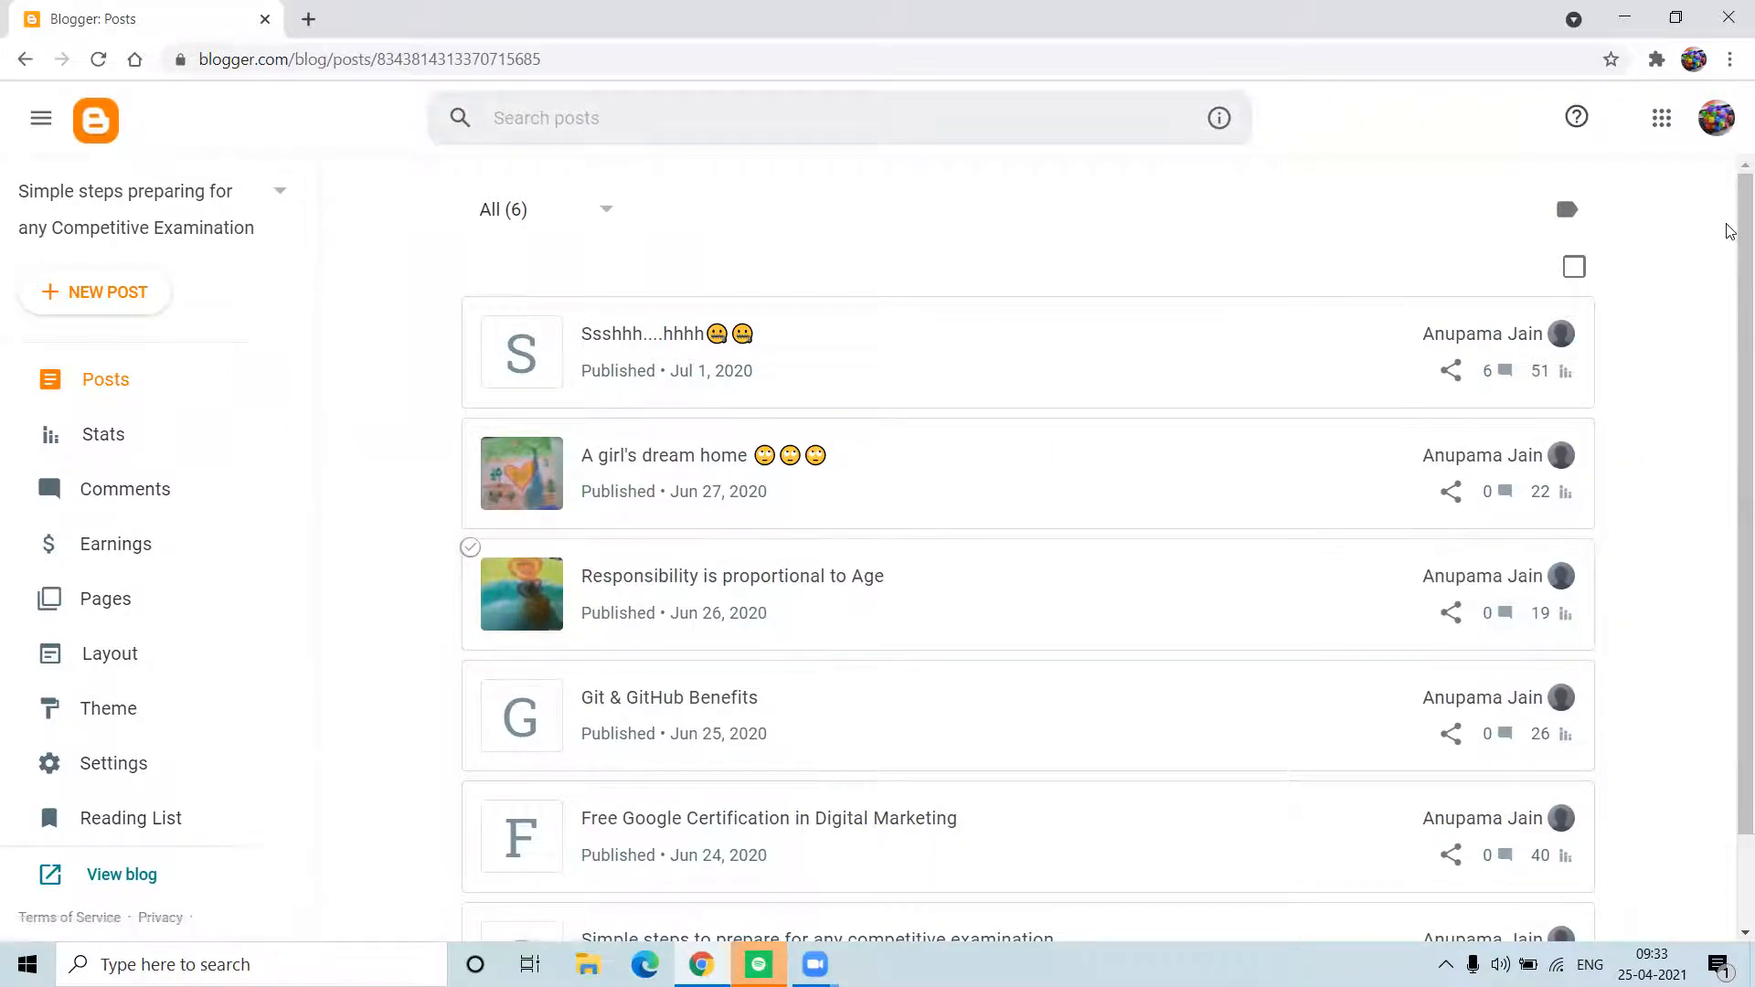
Step: Open the Google account menu from the profile avatar on the Posts dashboard
left_click(1721, 116)
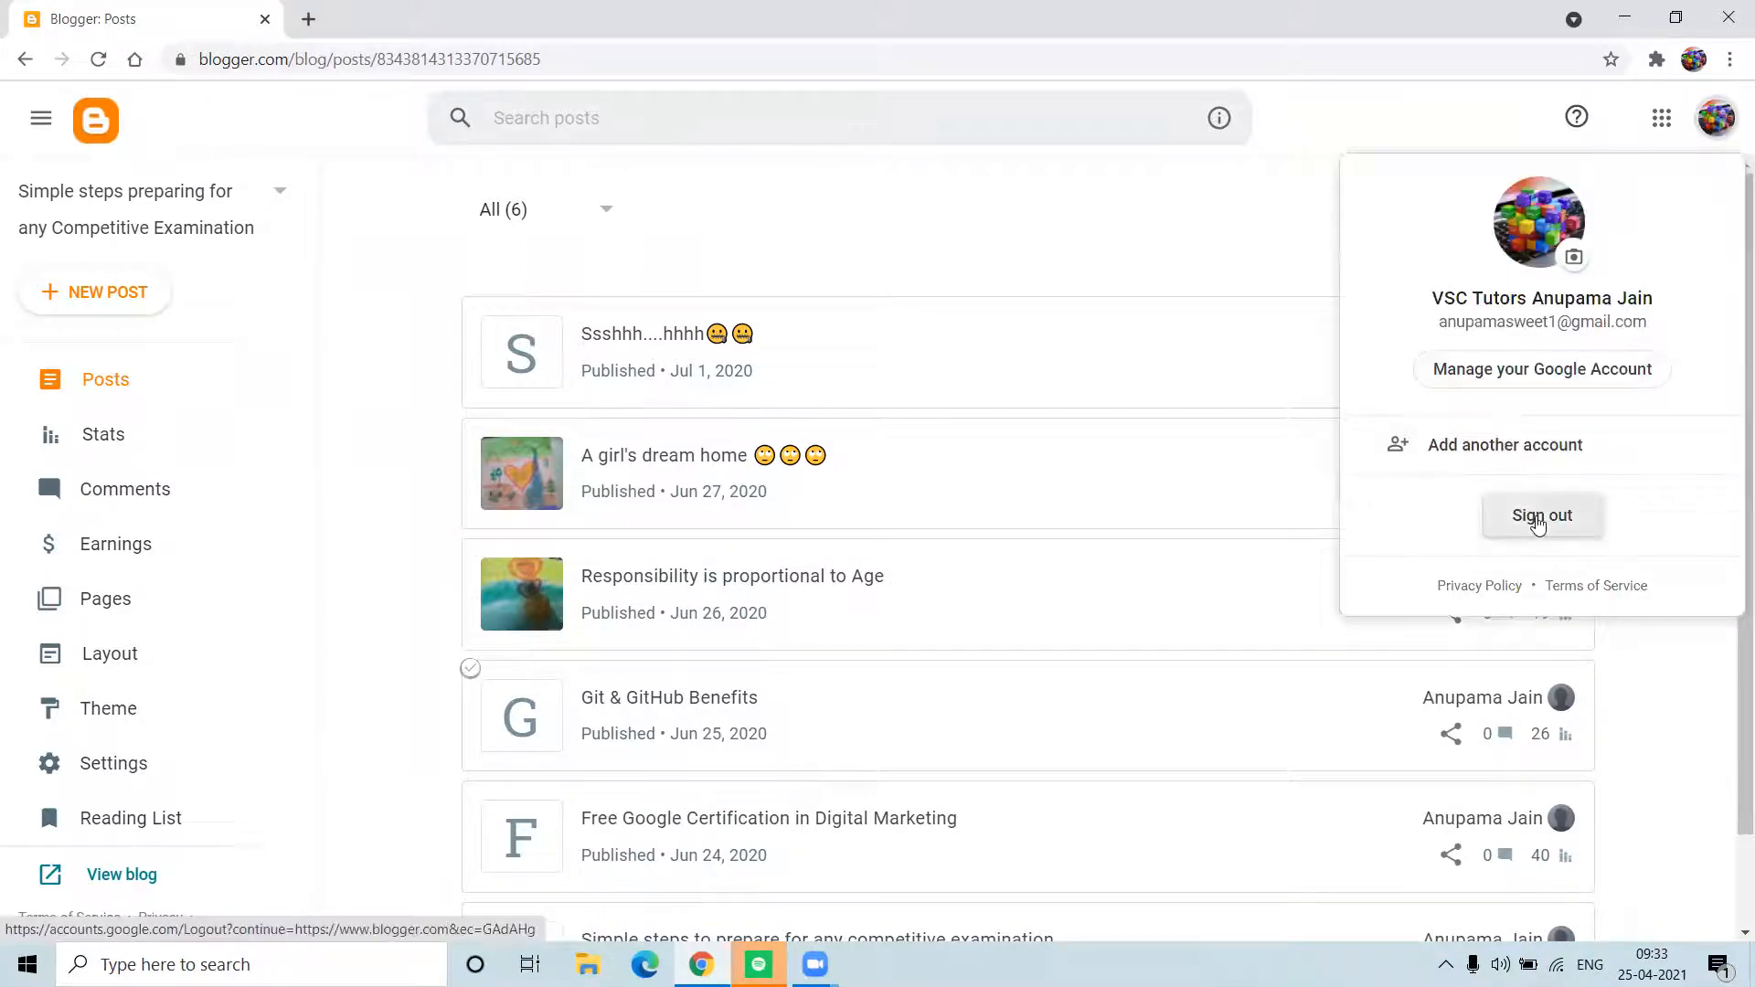
Step: Sign out of the current Google account and return to the Choose an account screen
left_click(1536, 514)
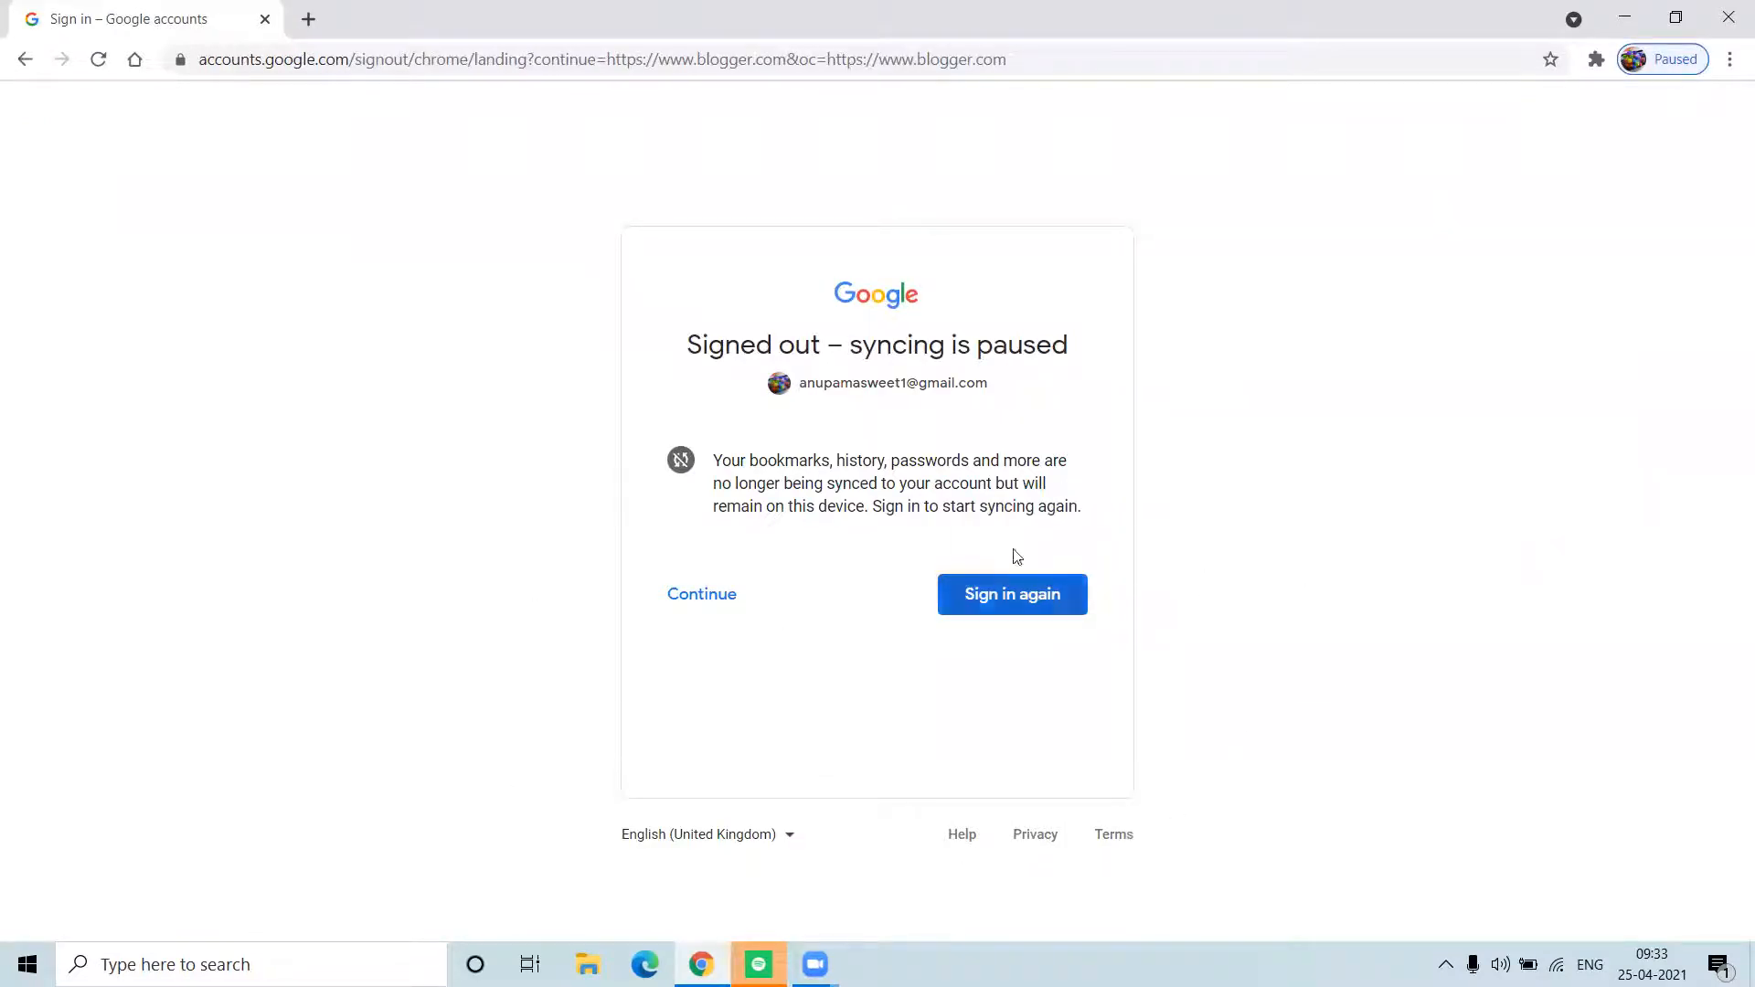
left_click(1058, 597)
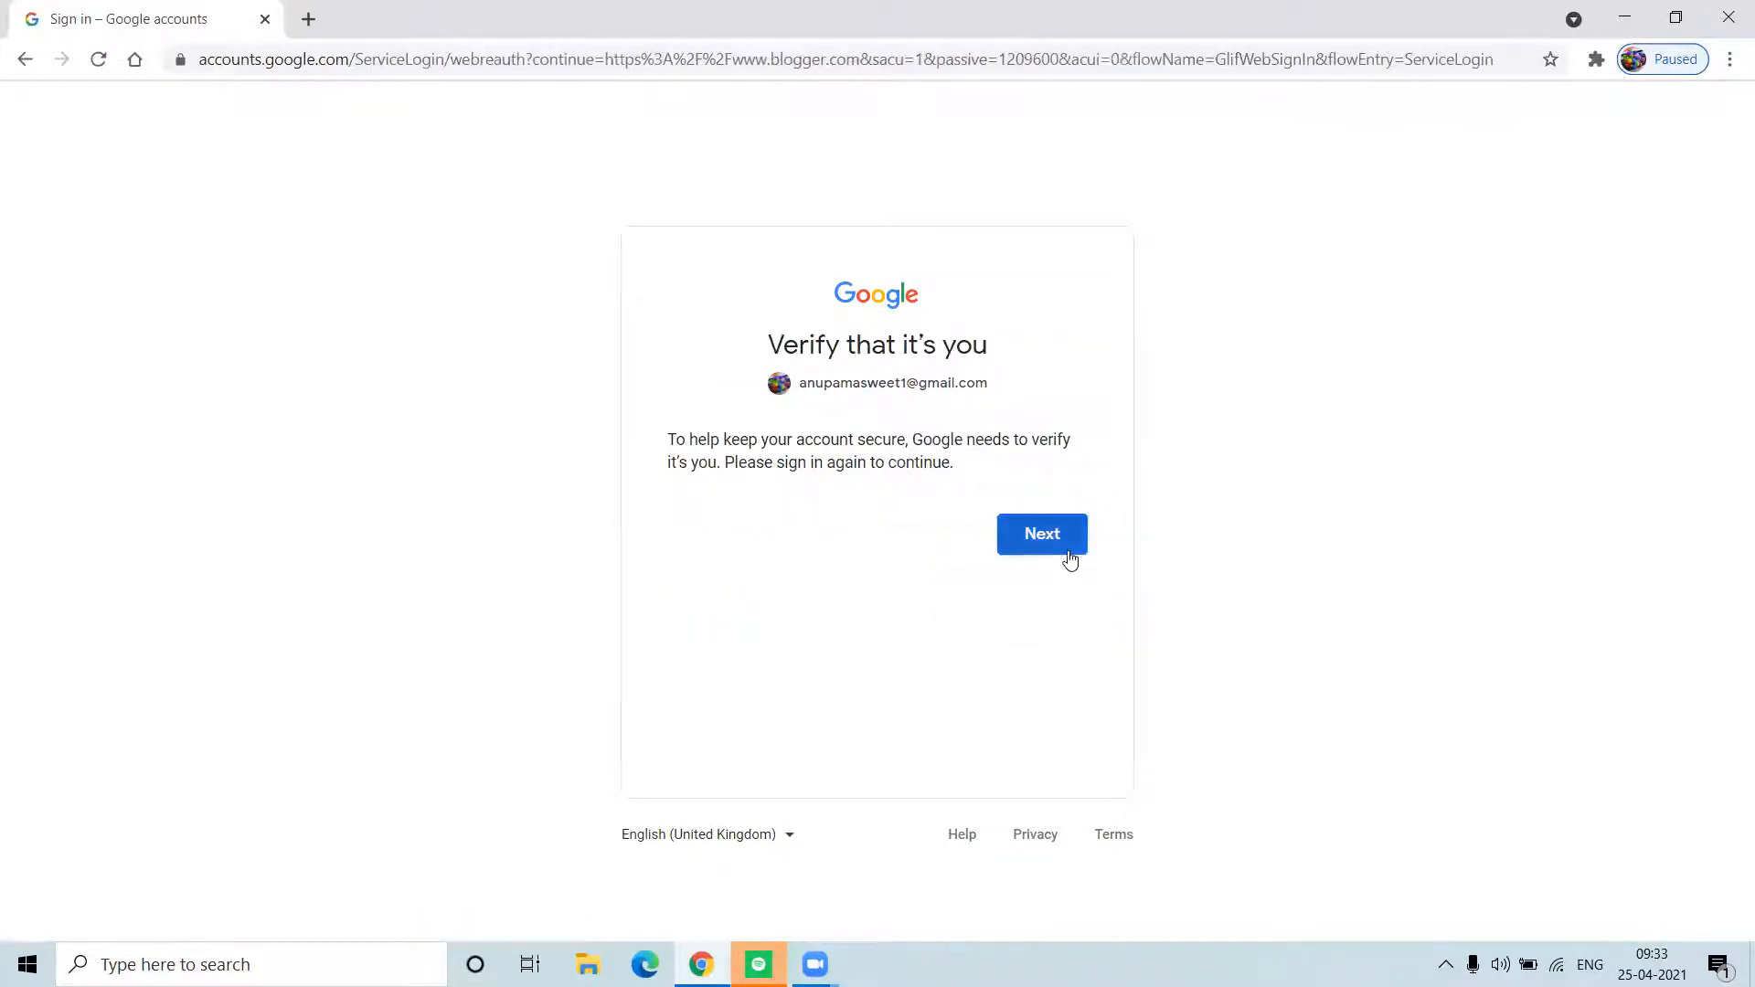
left_click(1023, 541)
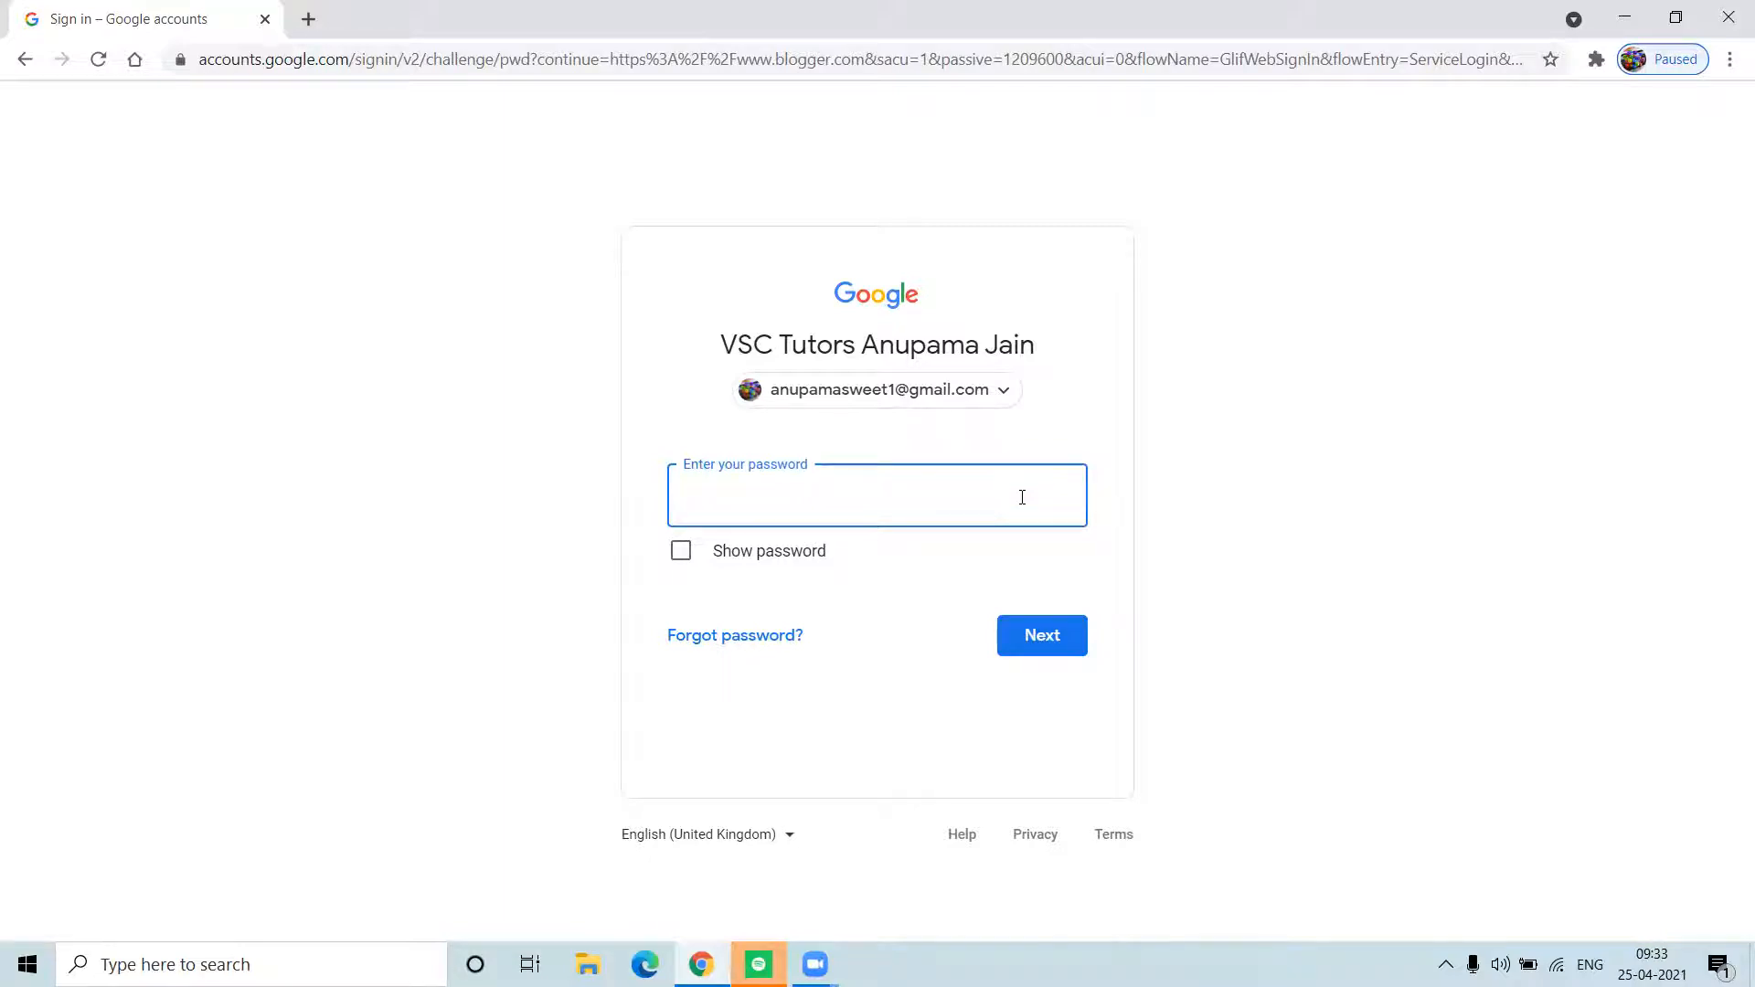
left_click(993, 389)
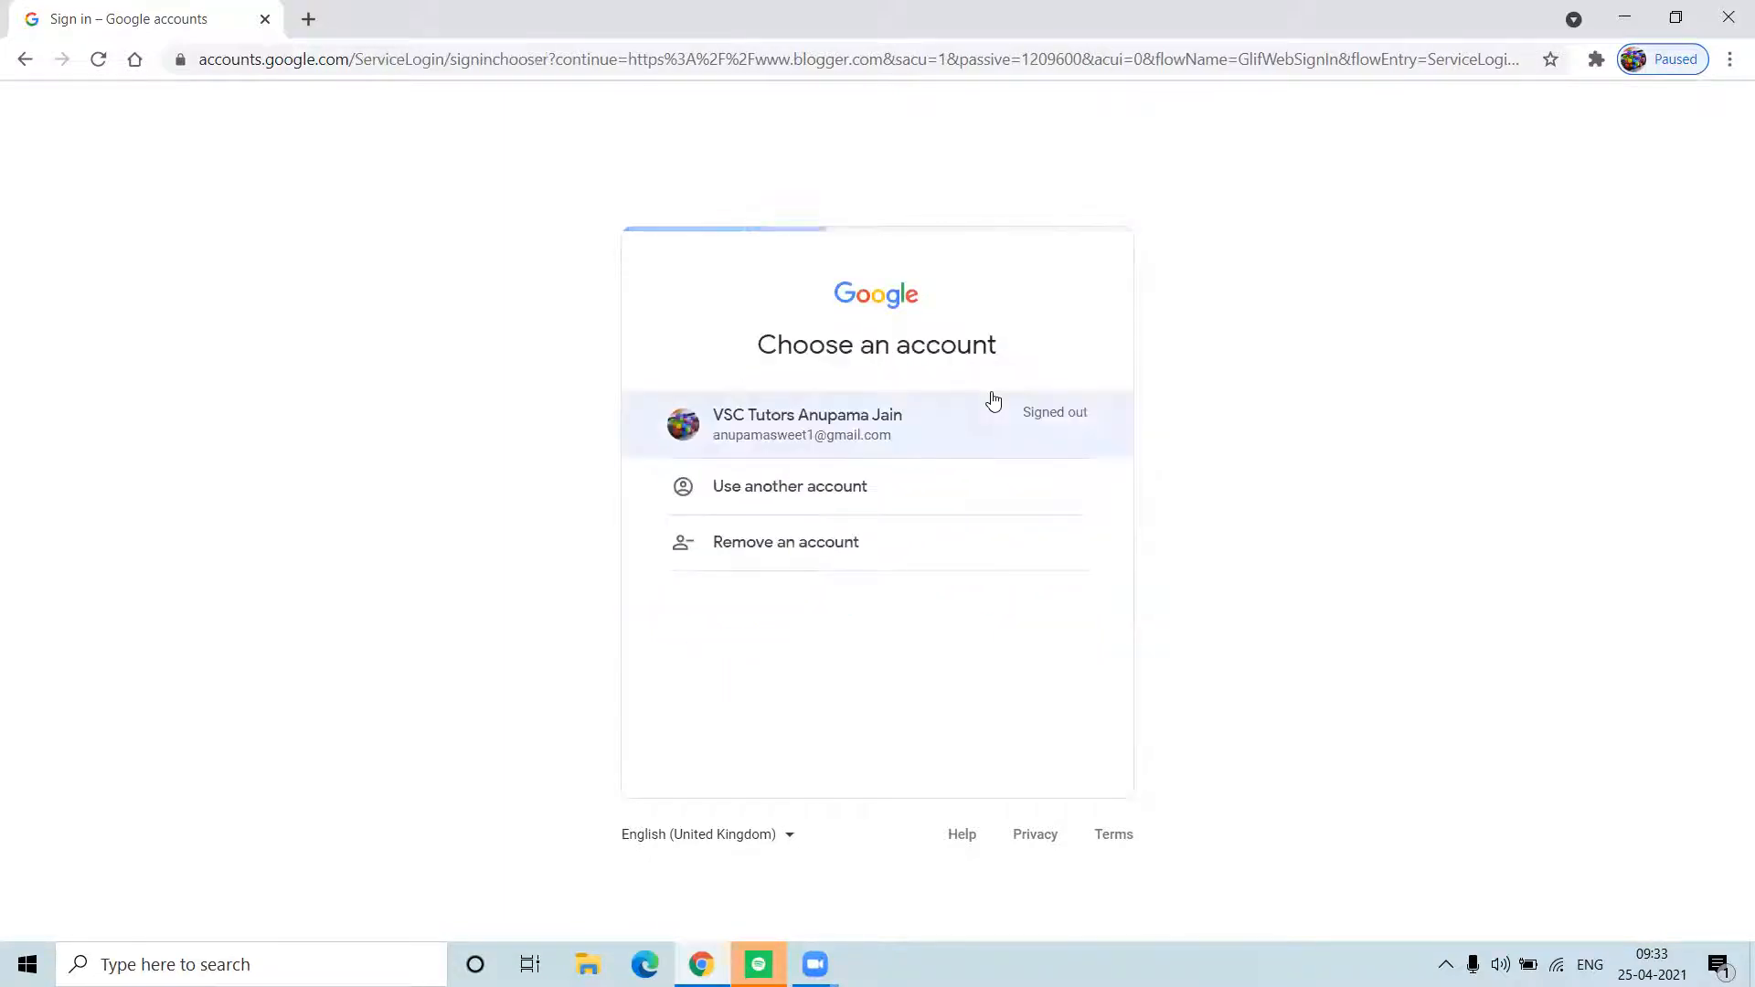
Step: Sign in with another account's email address and password to reach the Blogger landing page
left_click(849, 499)
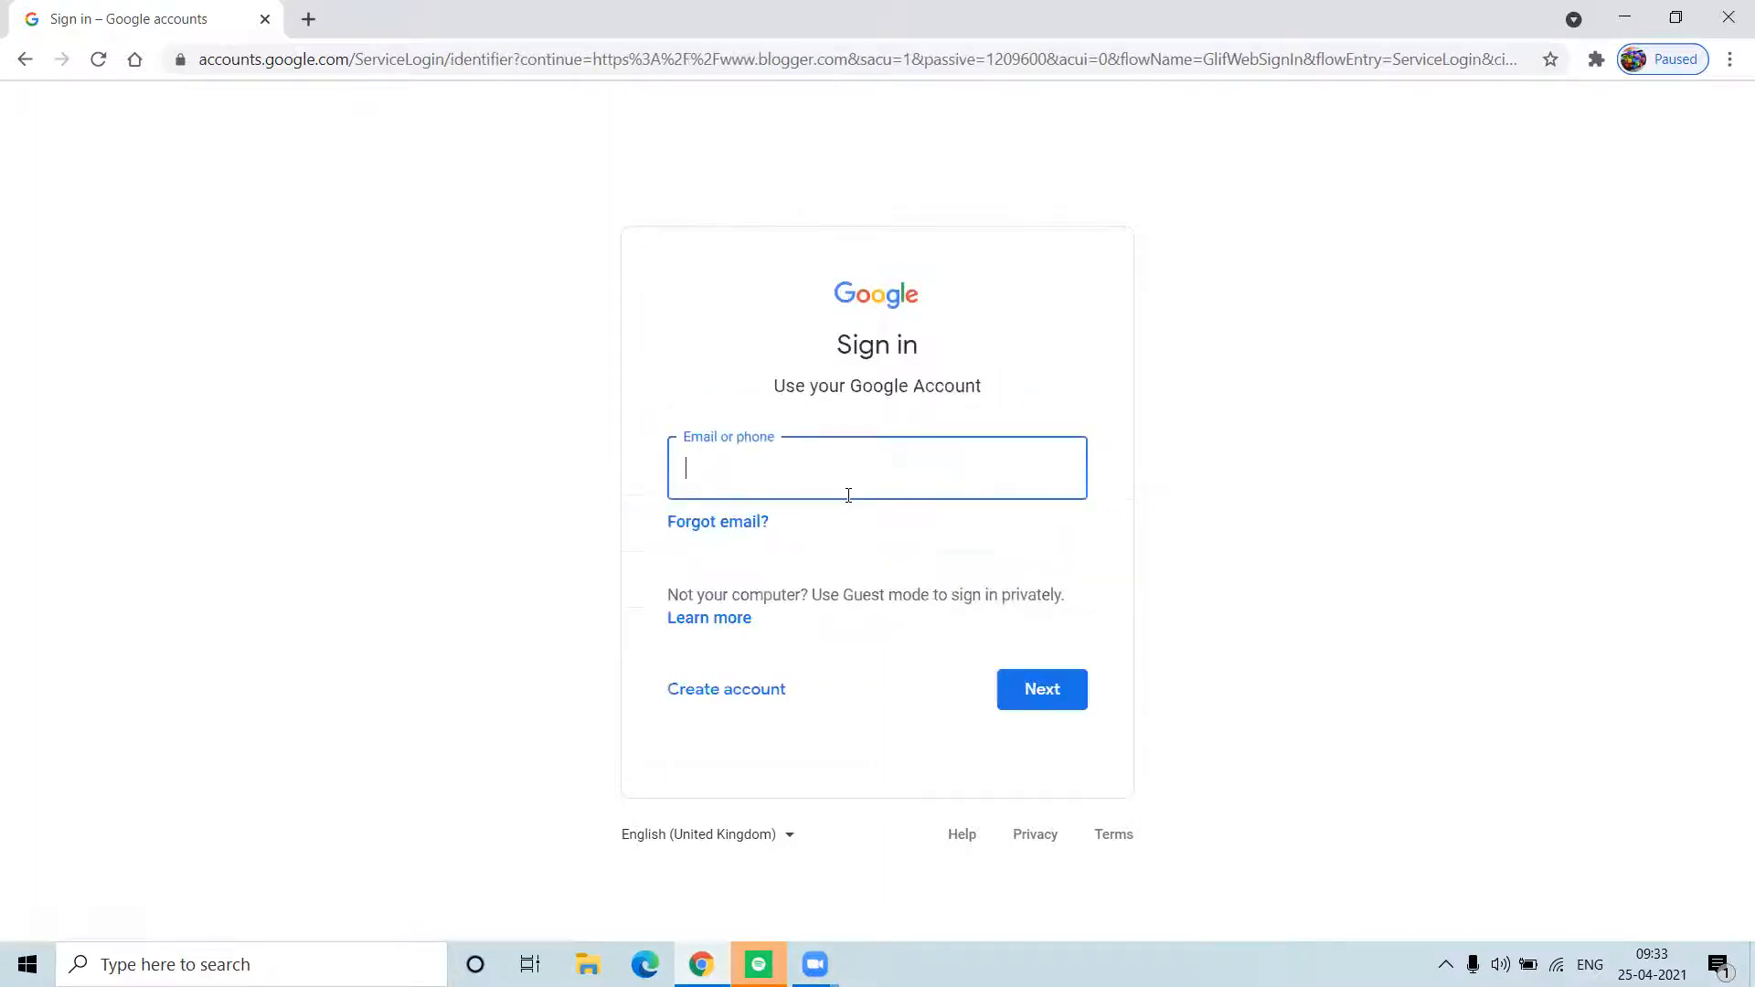
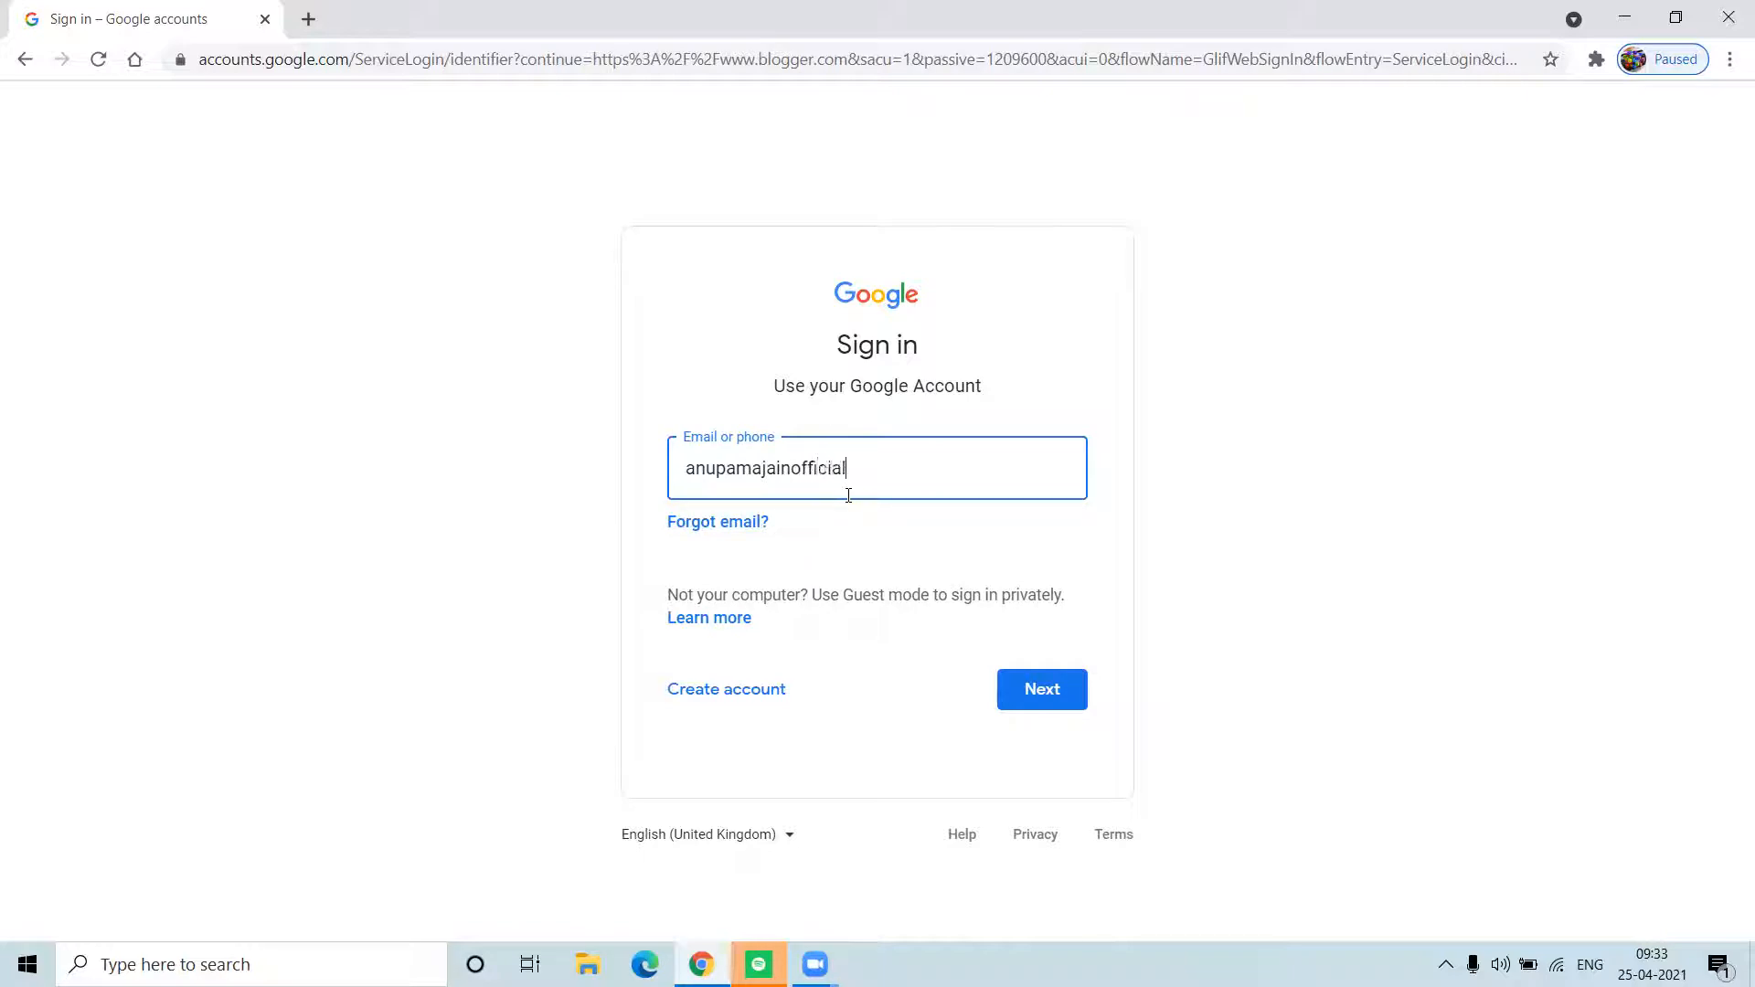
key("Return")
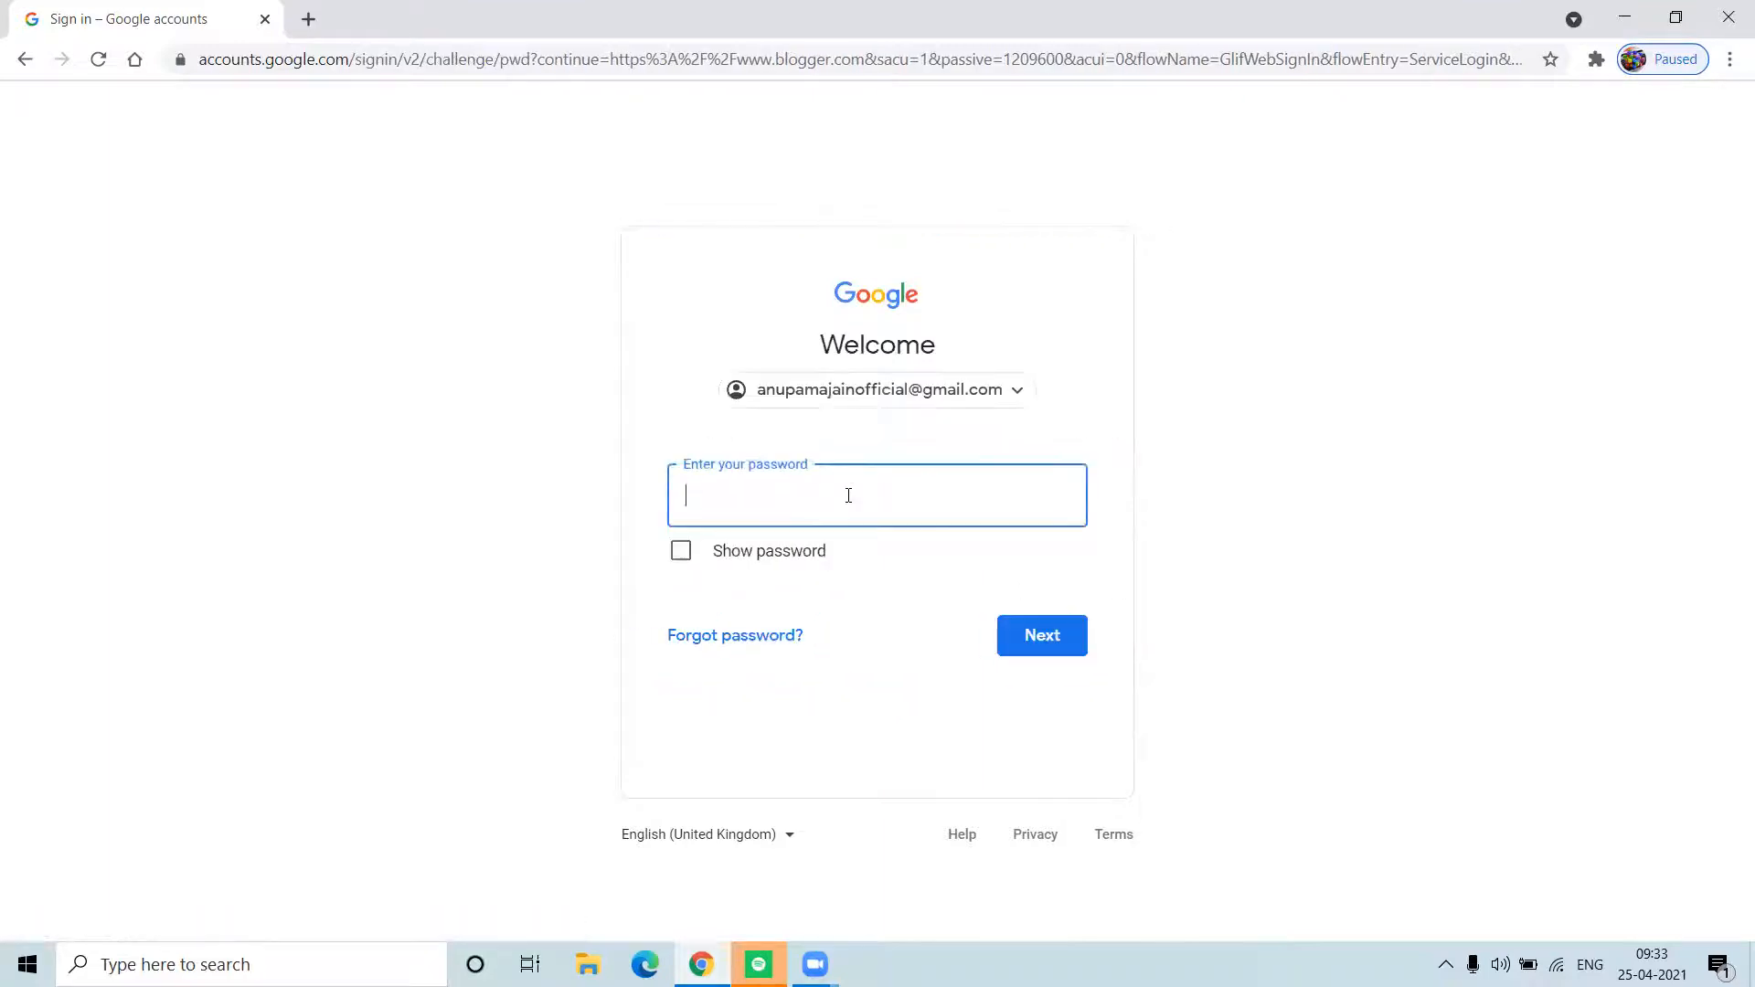
type("•••")
key("BackSpace")
key("BackSpace")
type("••••••••••")
key("Return")
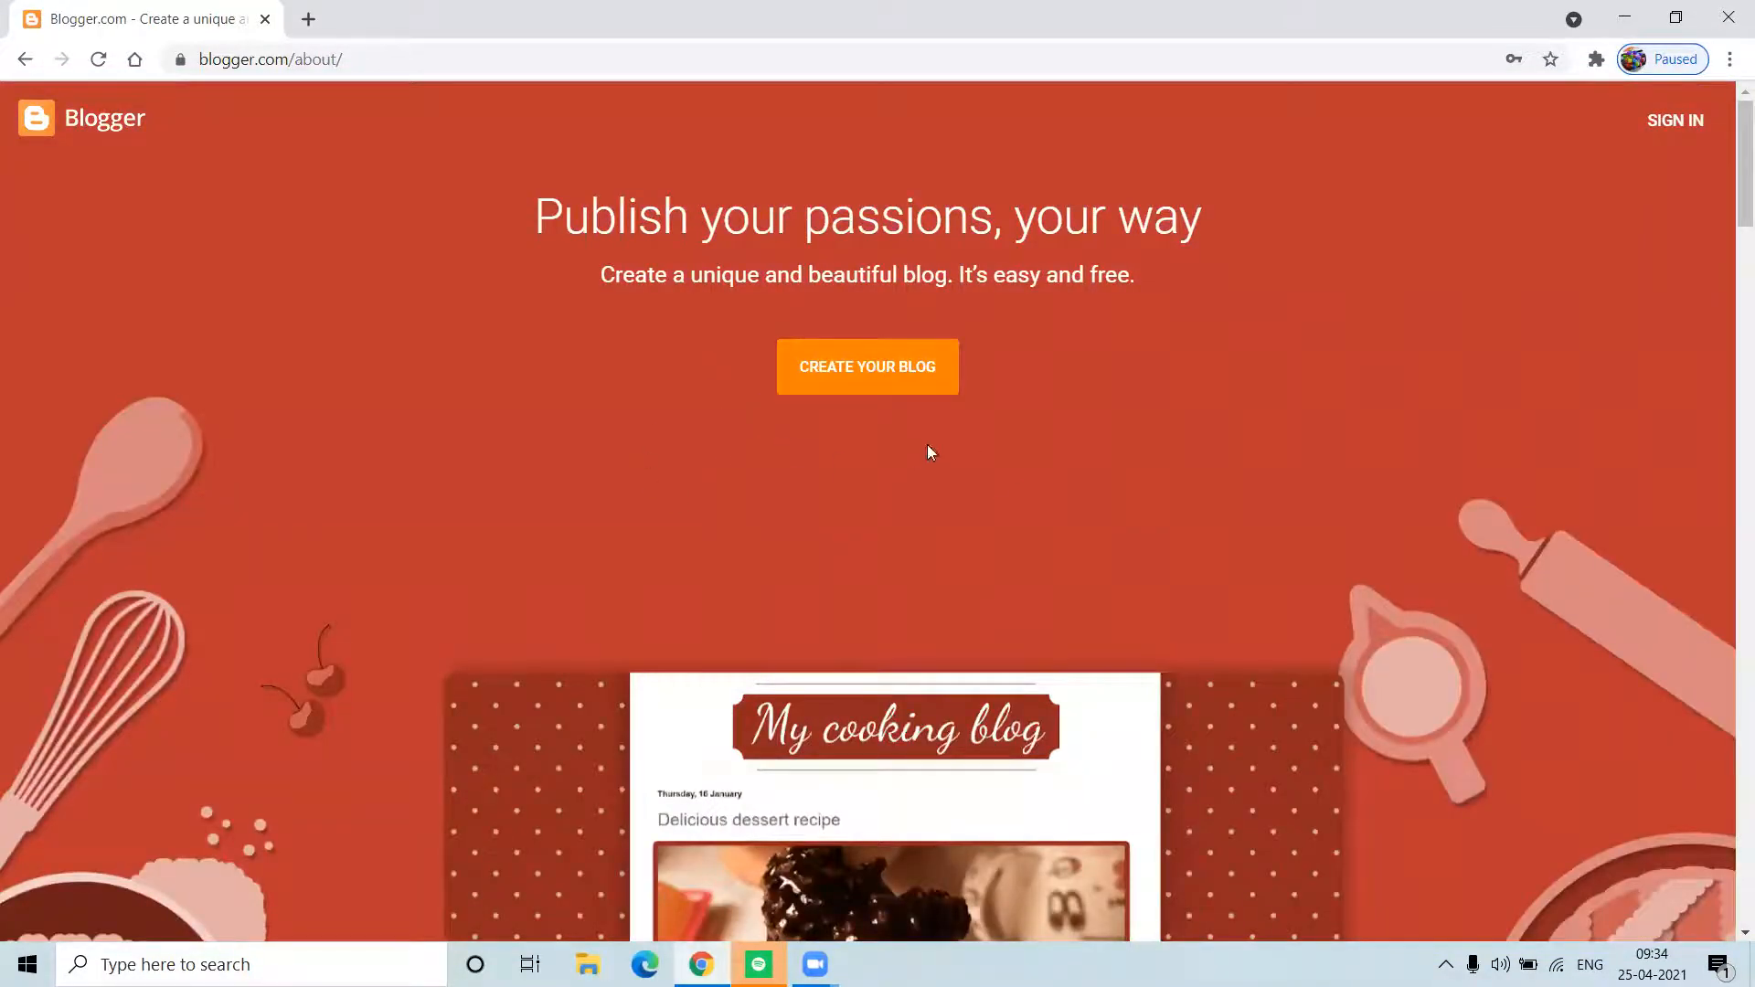
Step: Start a new blog with the second account, re-entering its password to reach blog naming
left_click(870, 391)
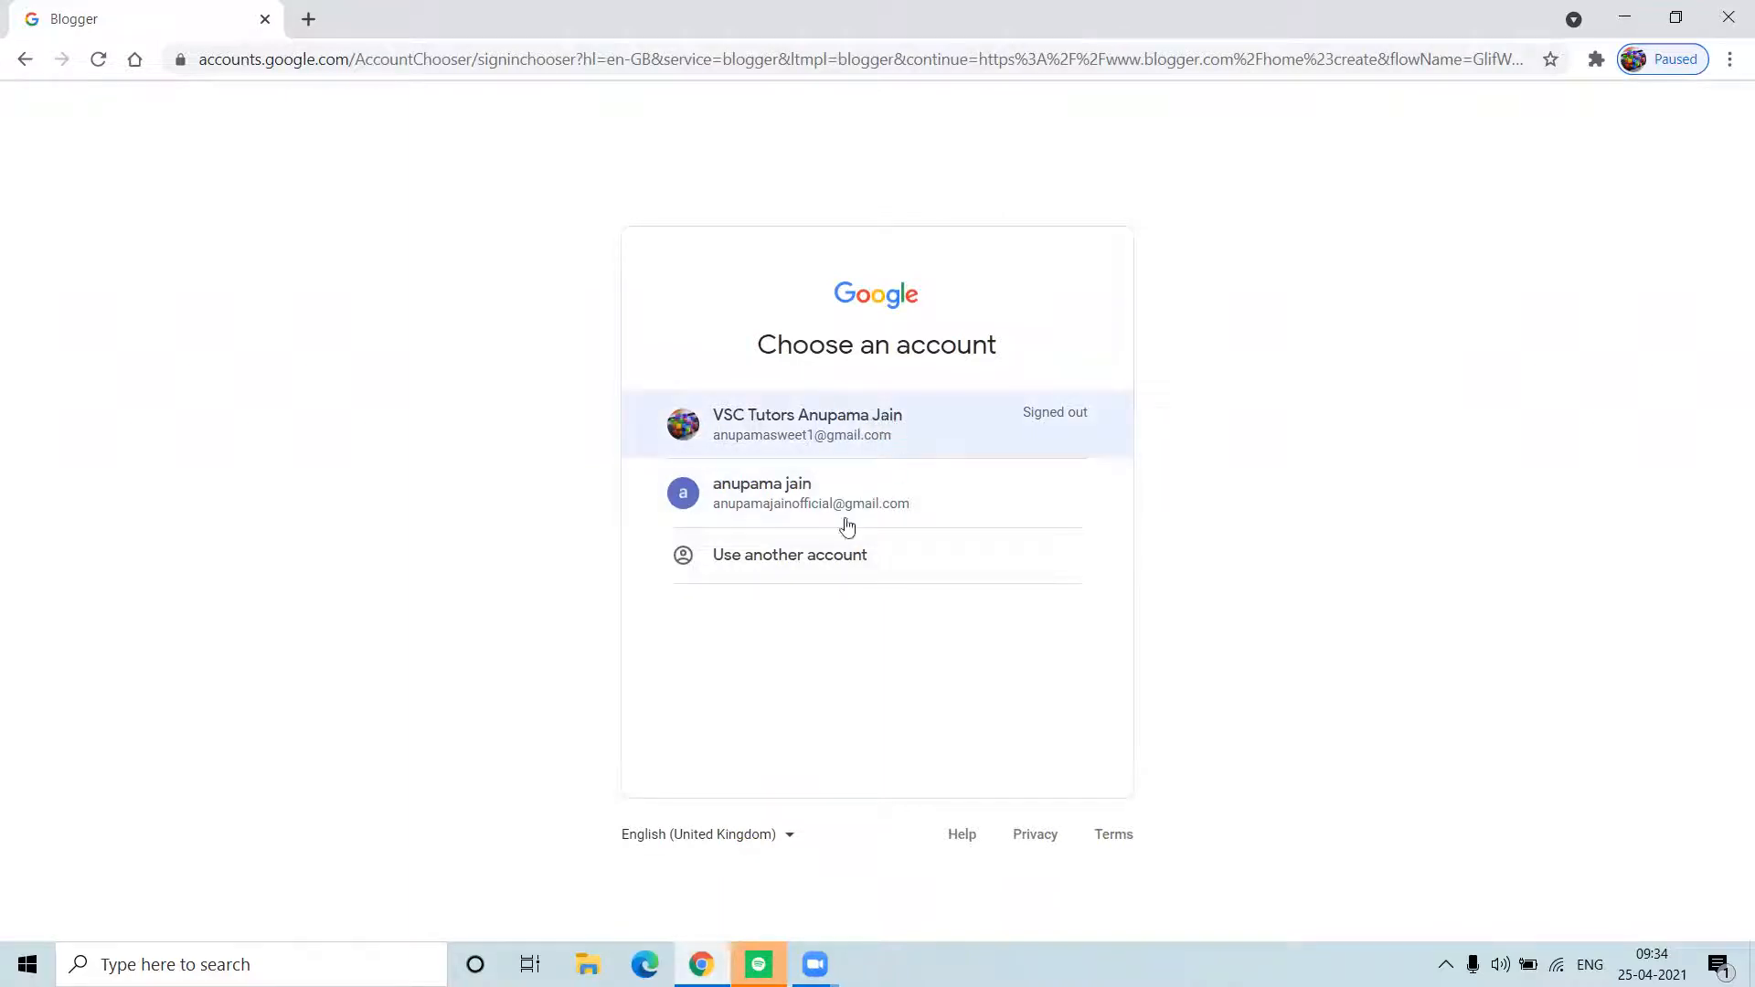
left_click(814, 496)
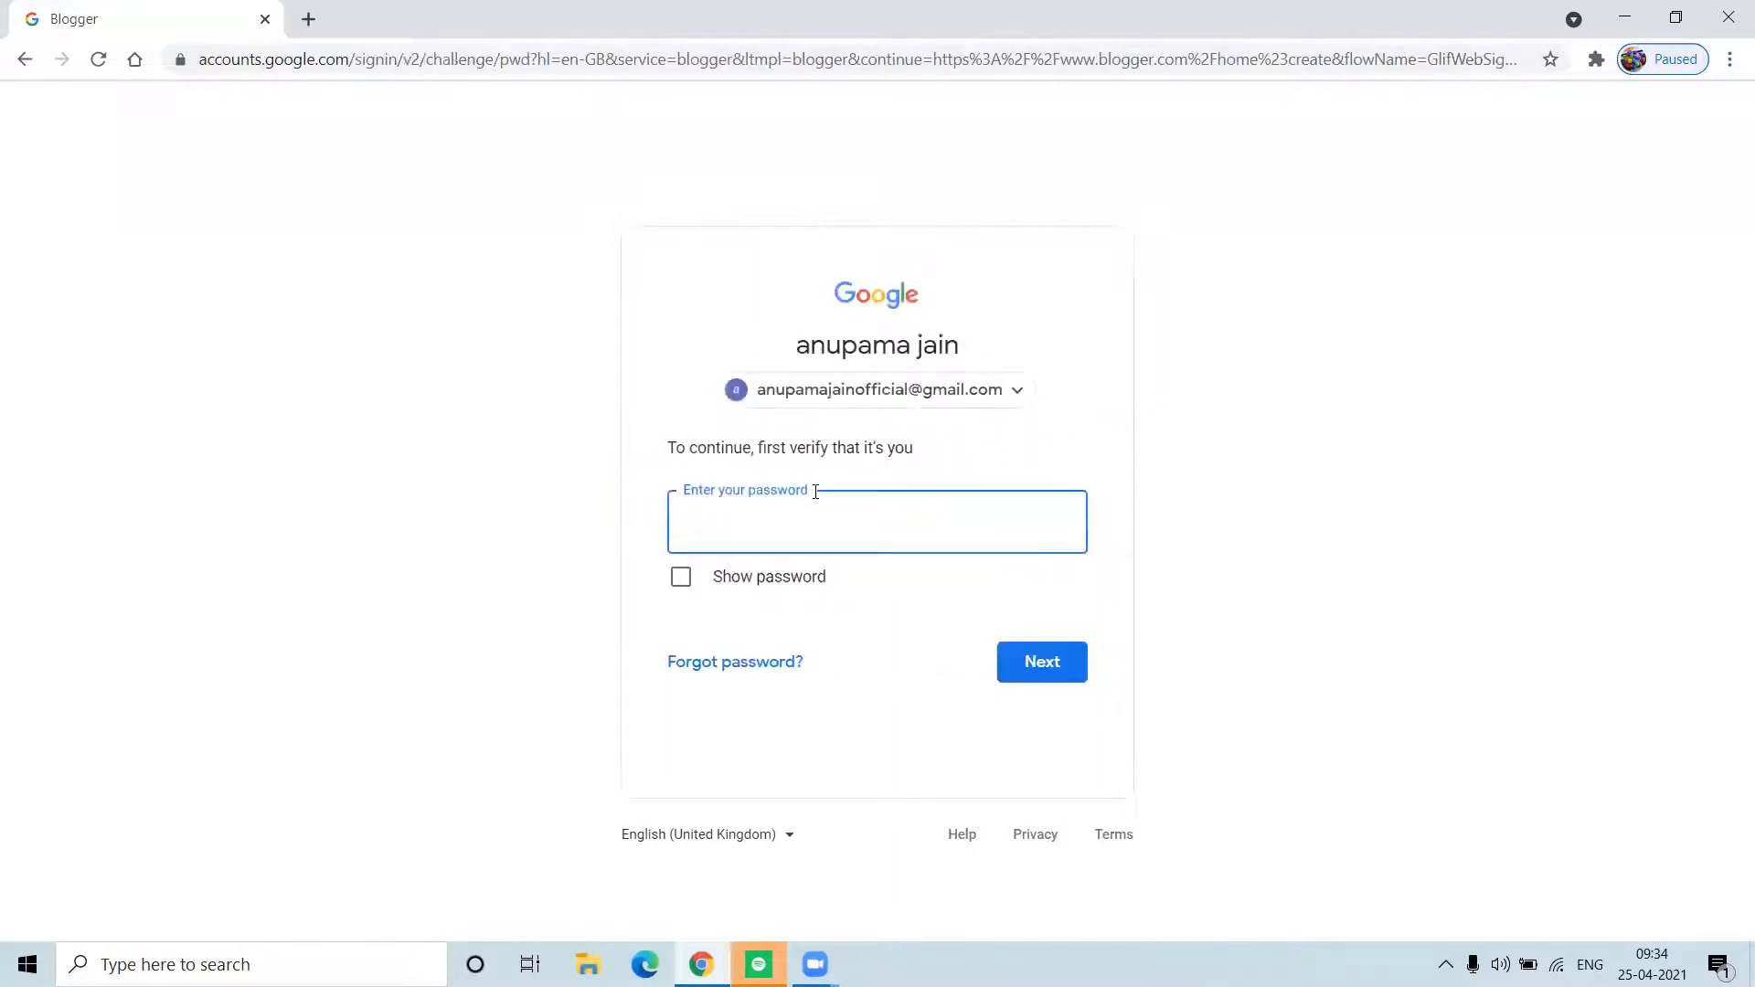
type("••")
key("BackSpace")
key("BackSpace")
type("••••••••••")
key("Return")
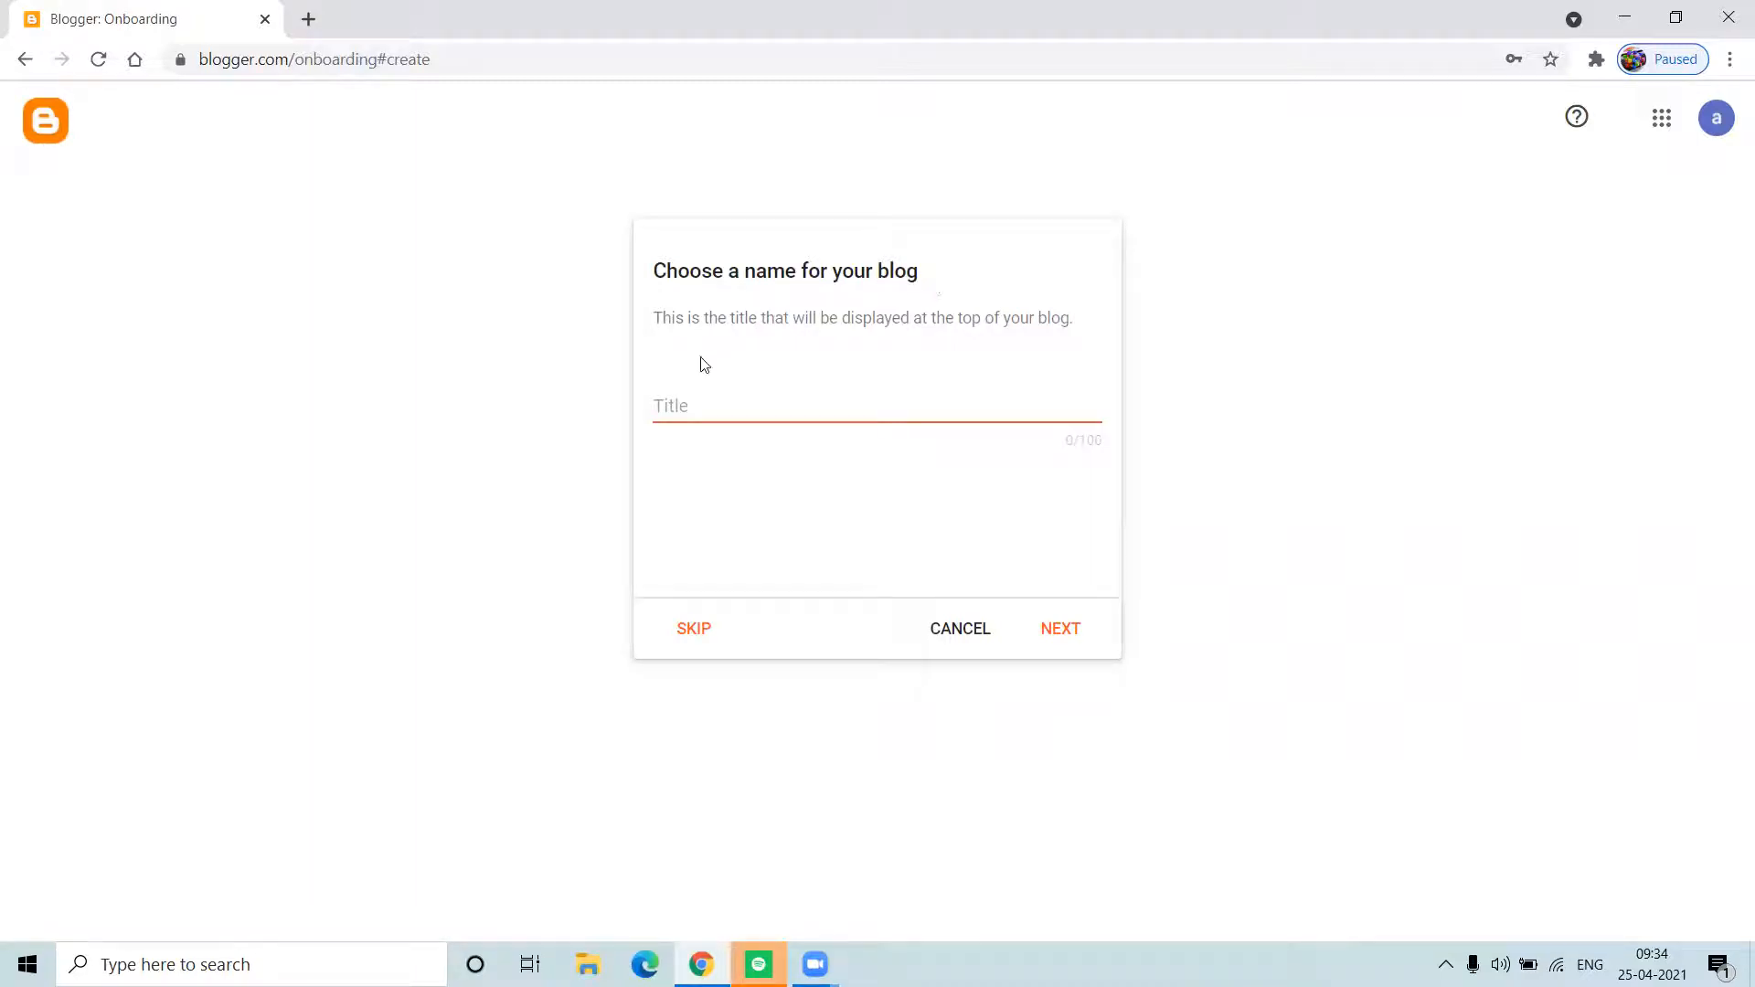
Step: Title the new blog 'Positivity' and continue to the address step
left_click(799, 405)
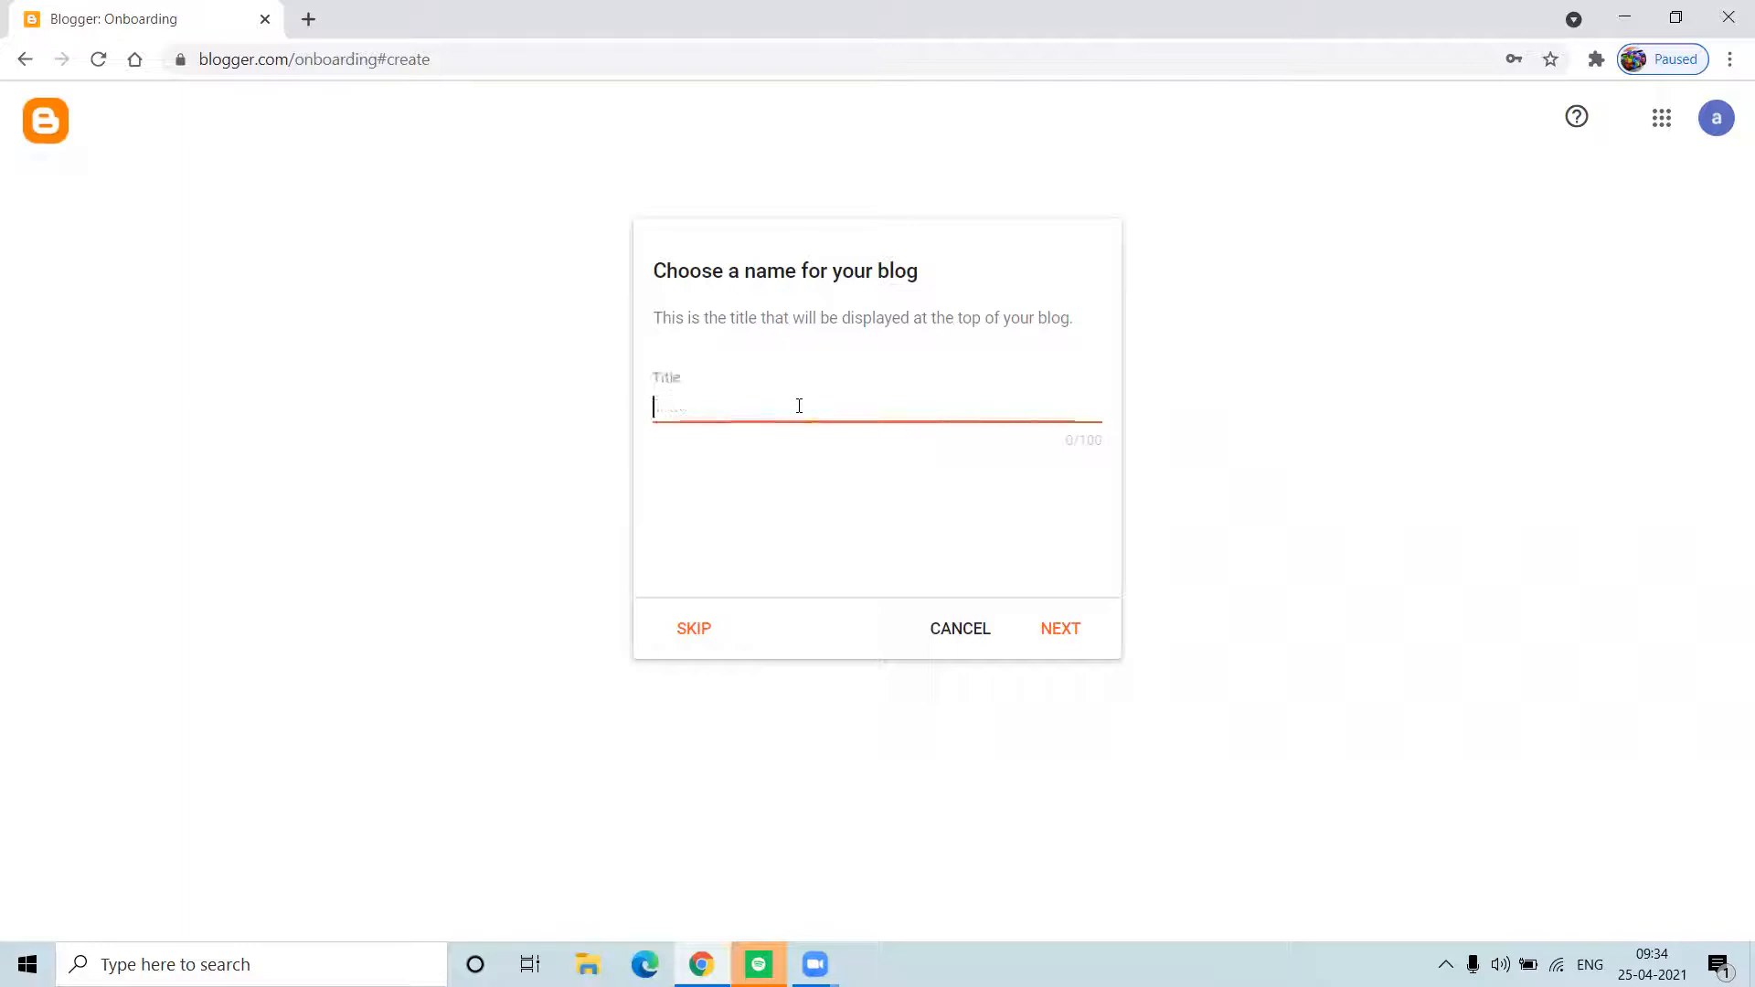
type("Sp")
key("BackSpace")
key("BackSpace")
type("Poi")
type("si")
type("tivit")
type("y")
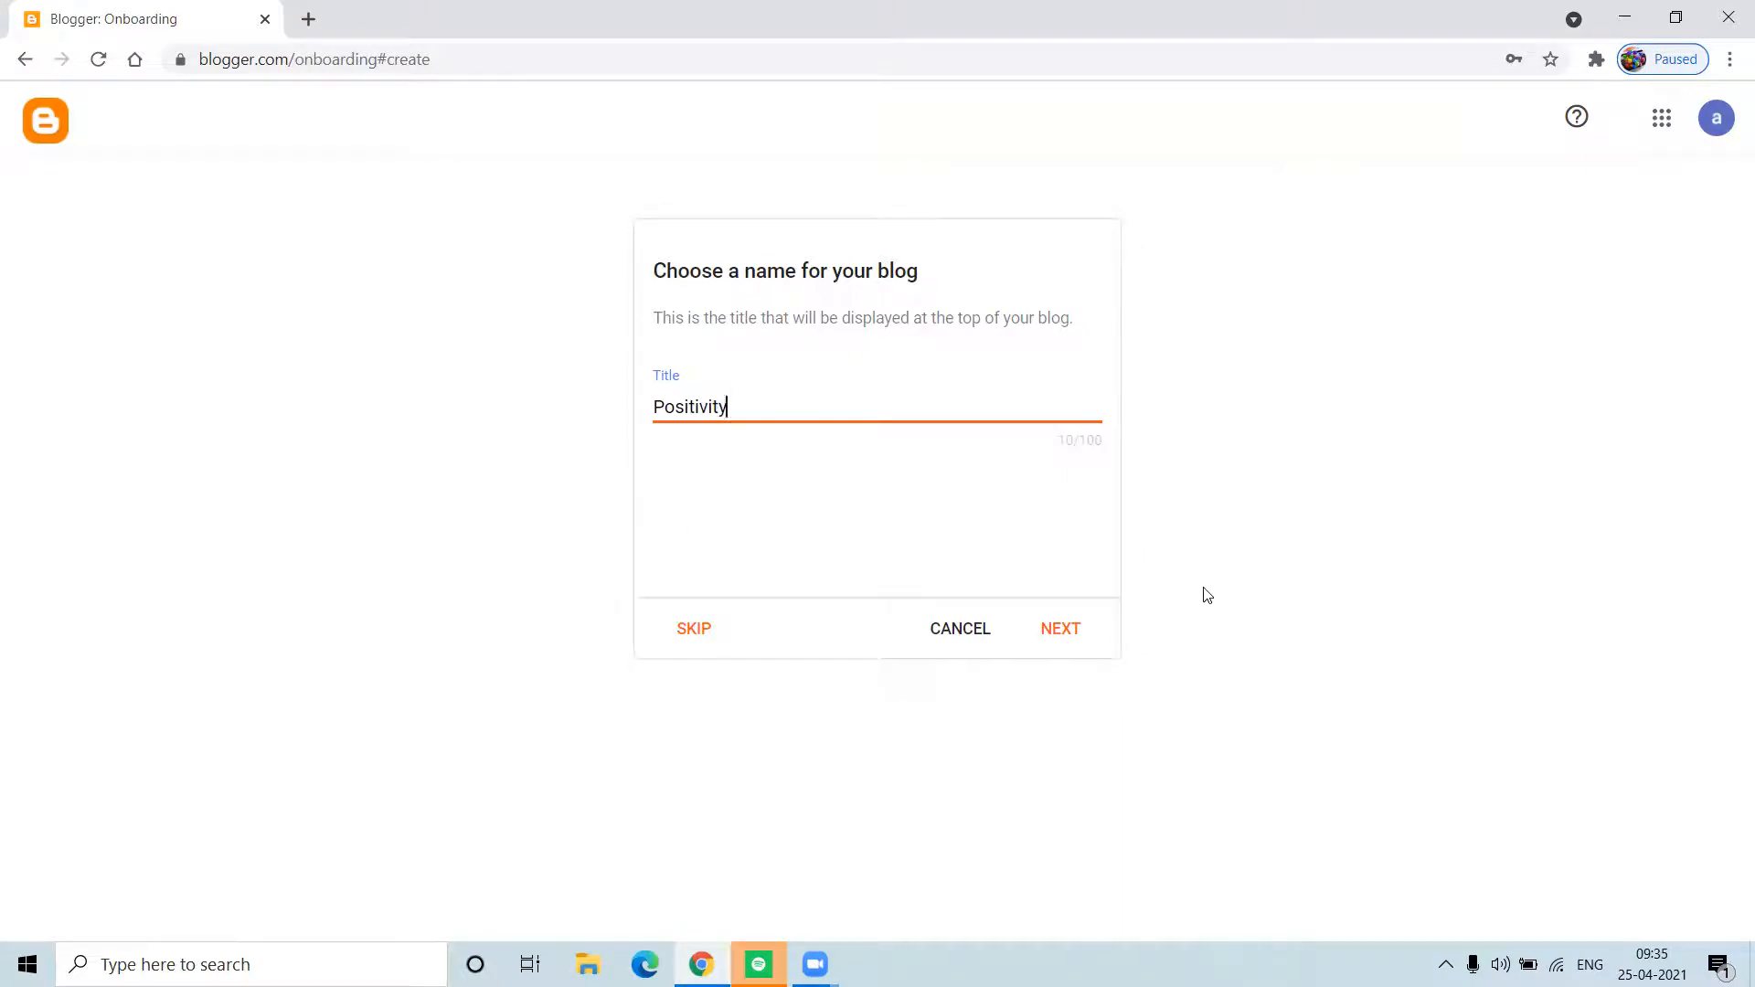
left_click(1067, 635)
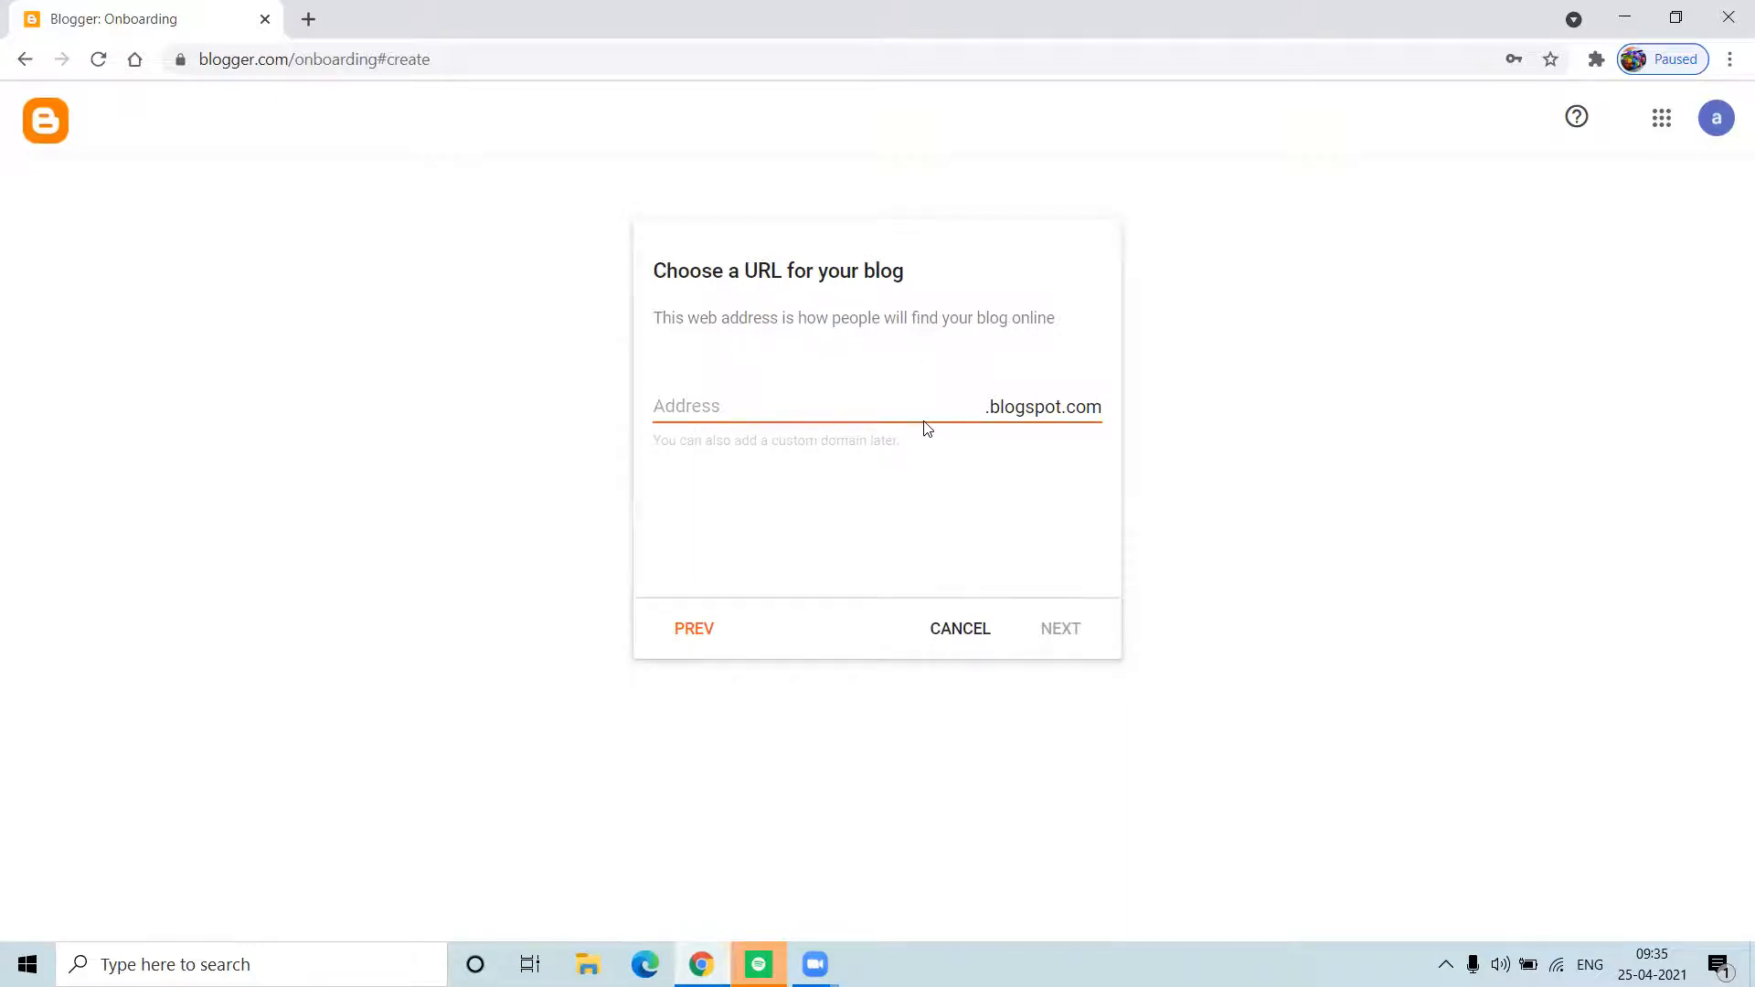
Step: Set the blog address to positivity1720.blogspot.com after 'positivity' proves unavailable, then continue
left_click(971, 409)
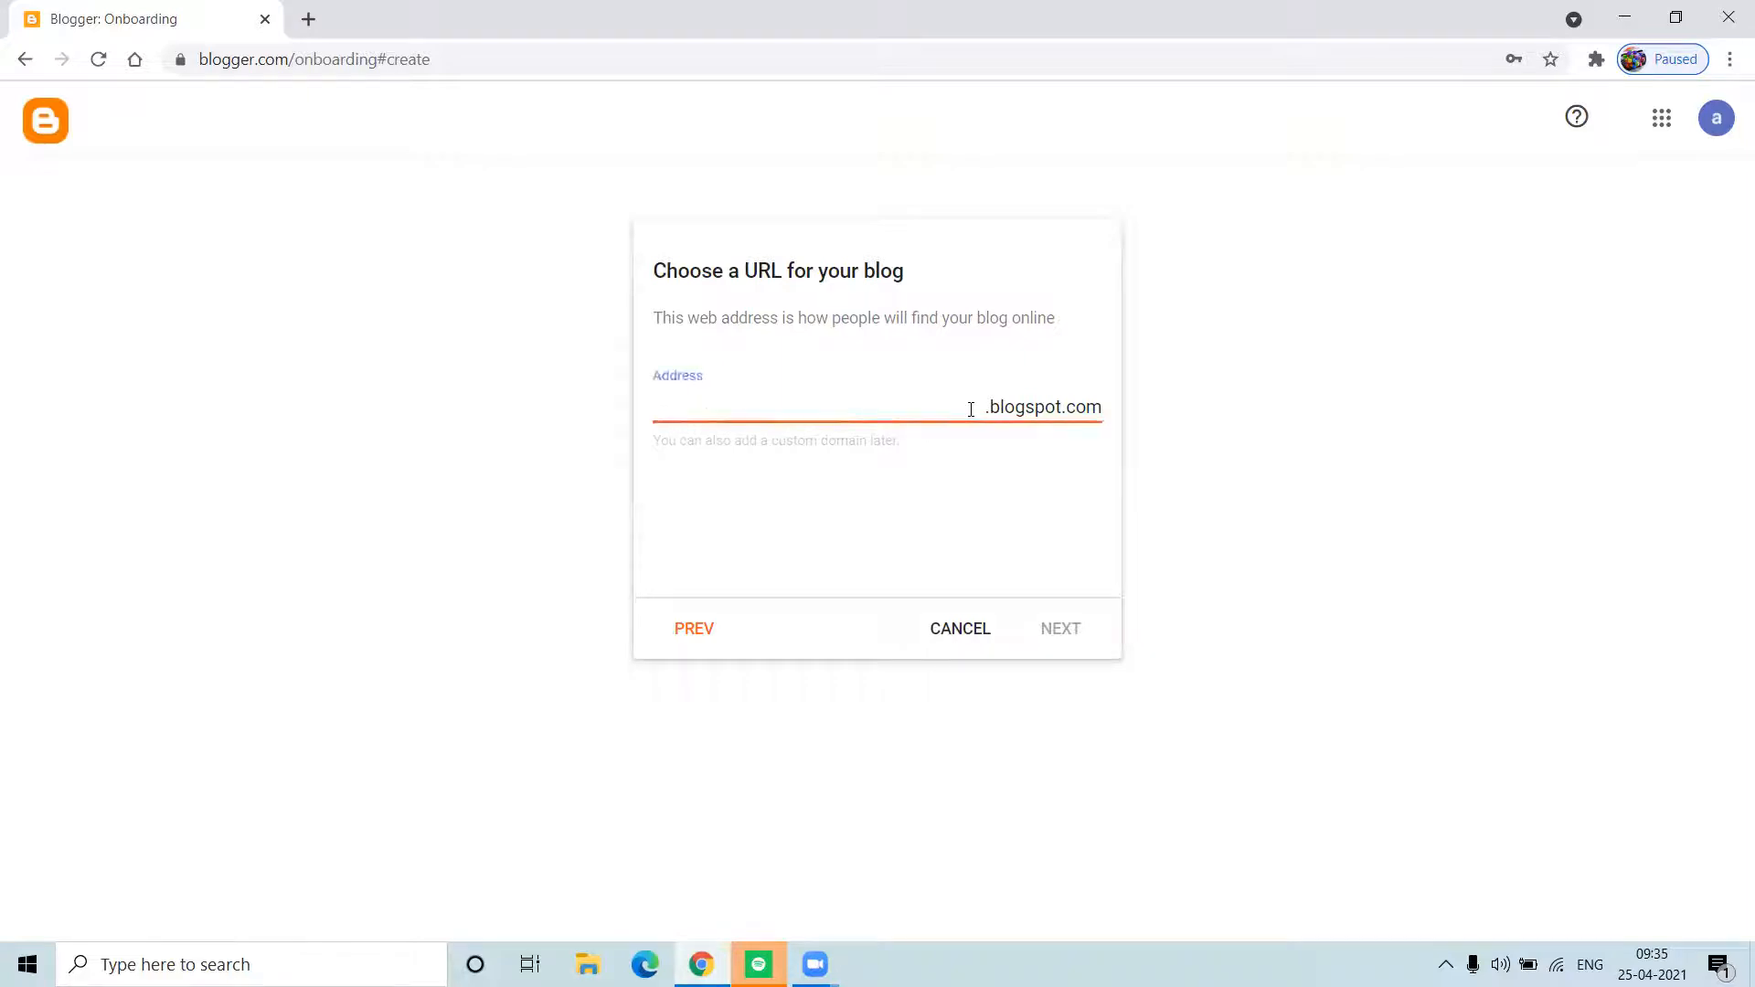
type("positivity")
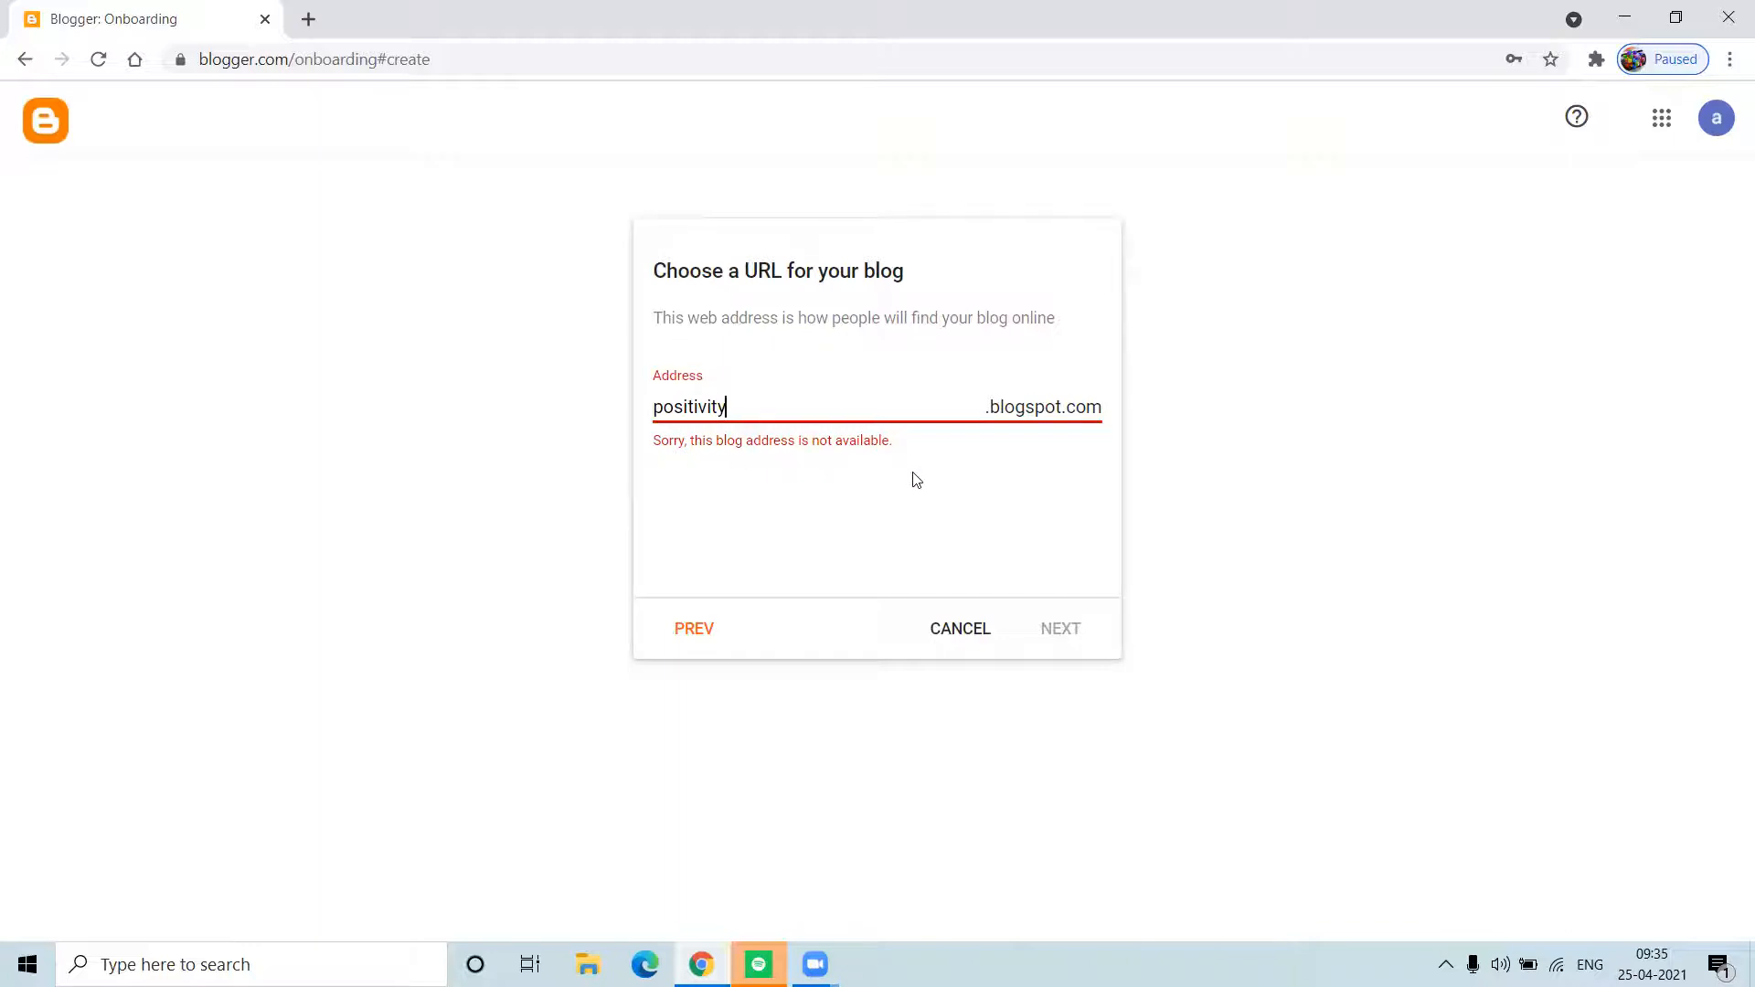
type("1720")
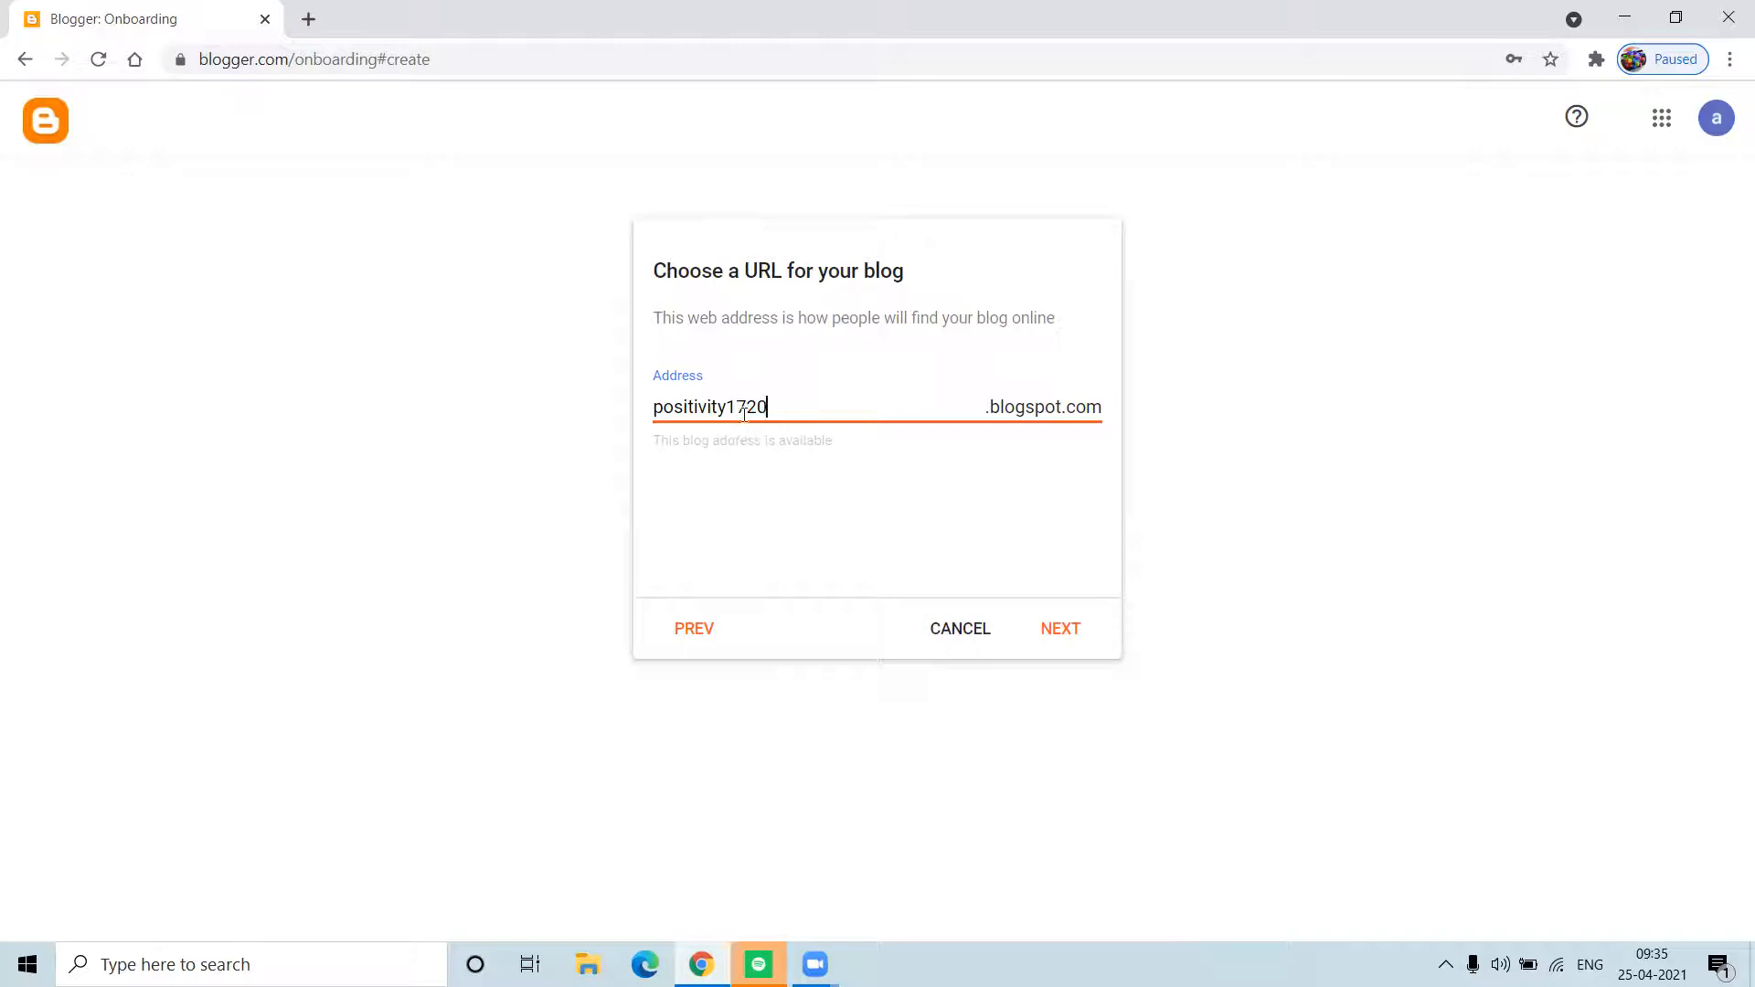
left_click(656, 414)
left_click(1060, 634)
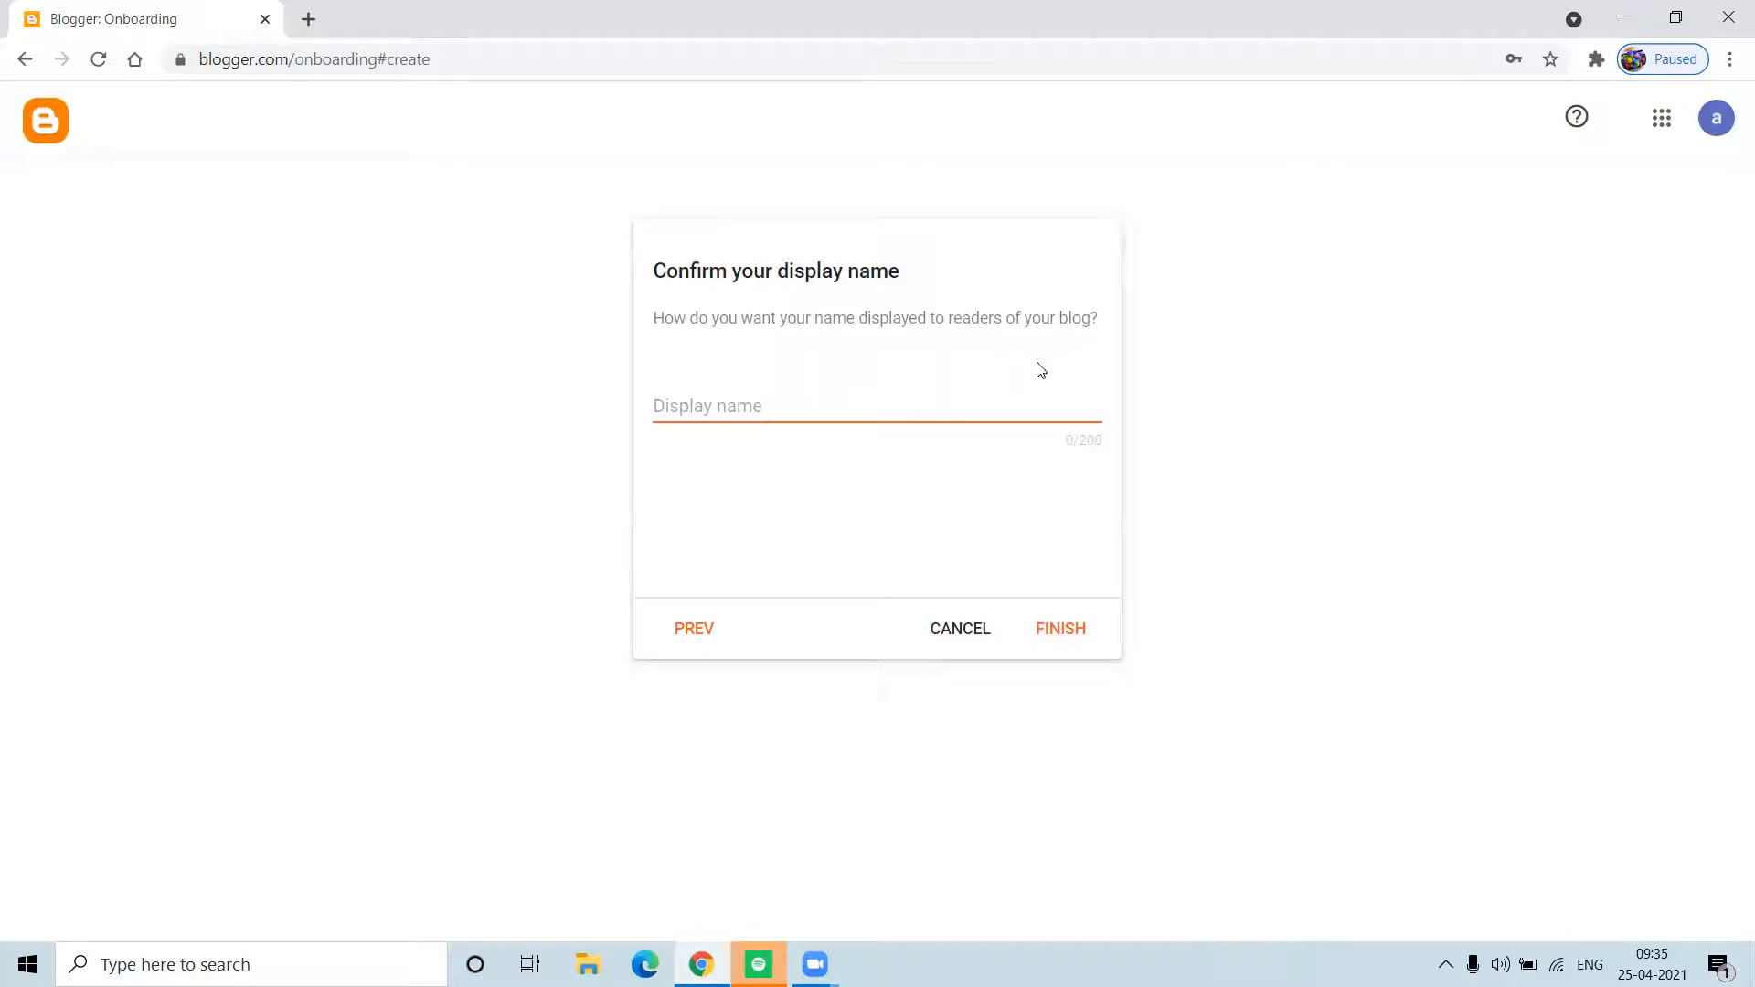
Step: Enter the author's full name as display name and finish creating the blog
left_click(840, 405)
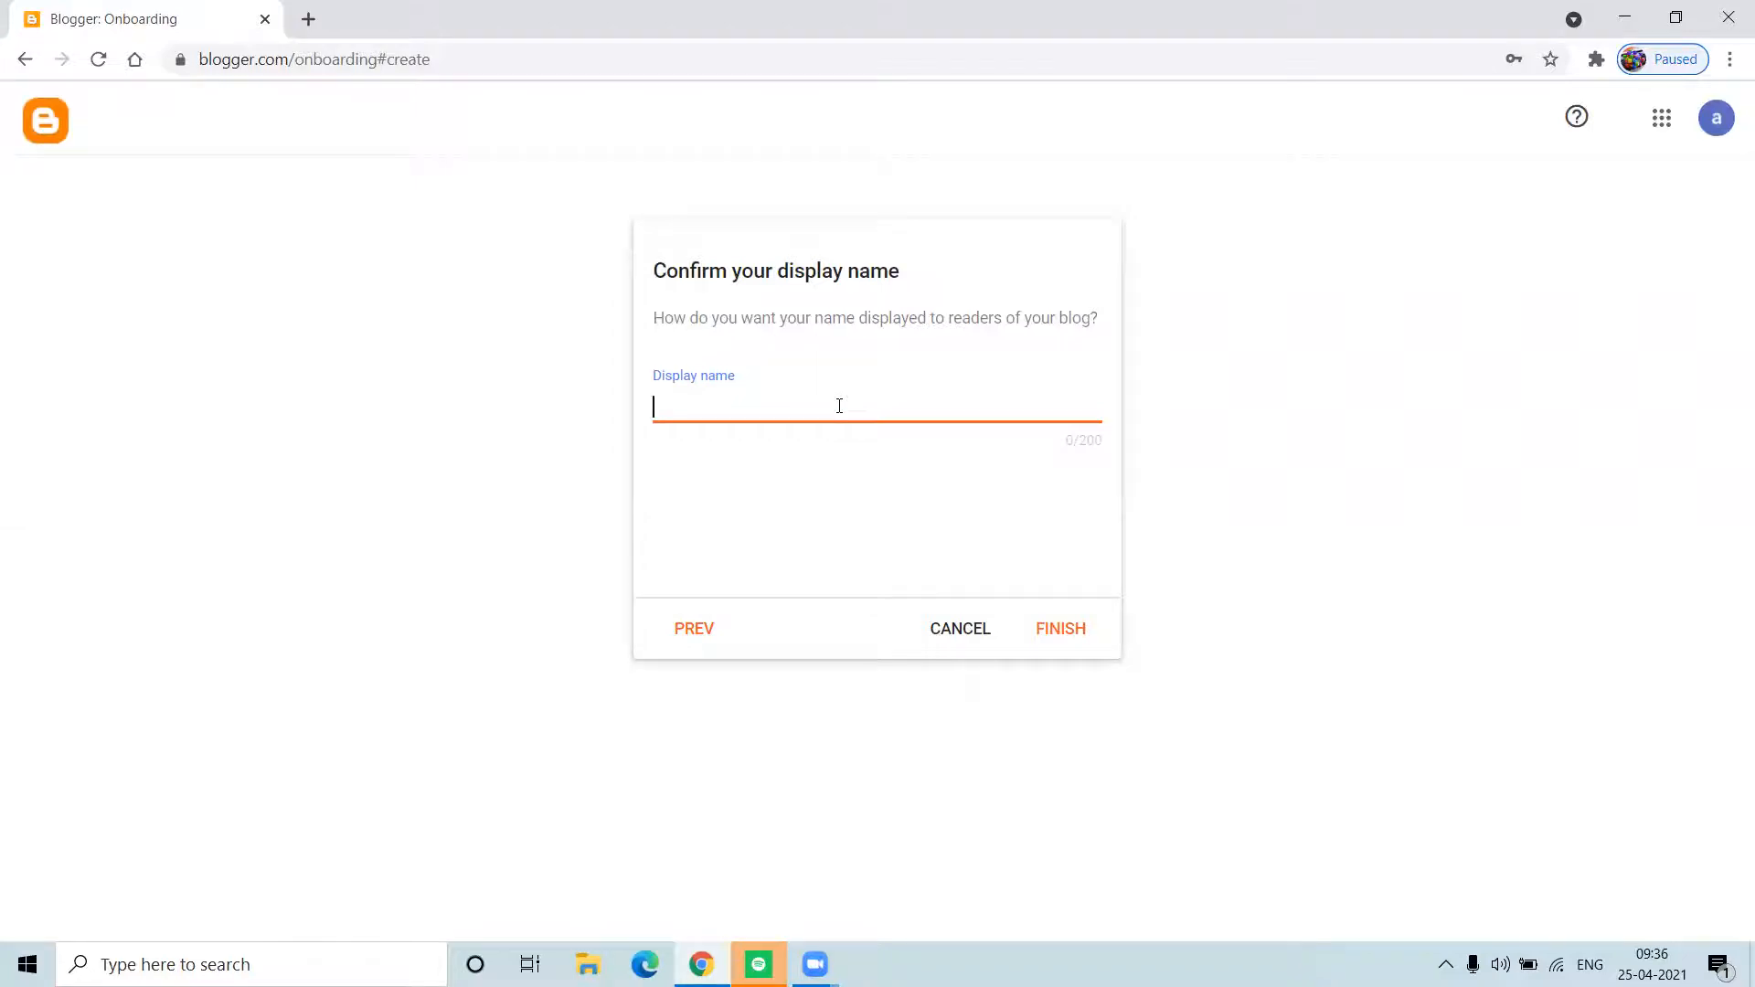
left_click(1072, 637)
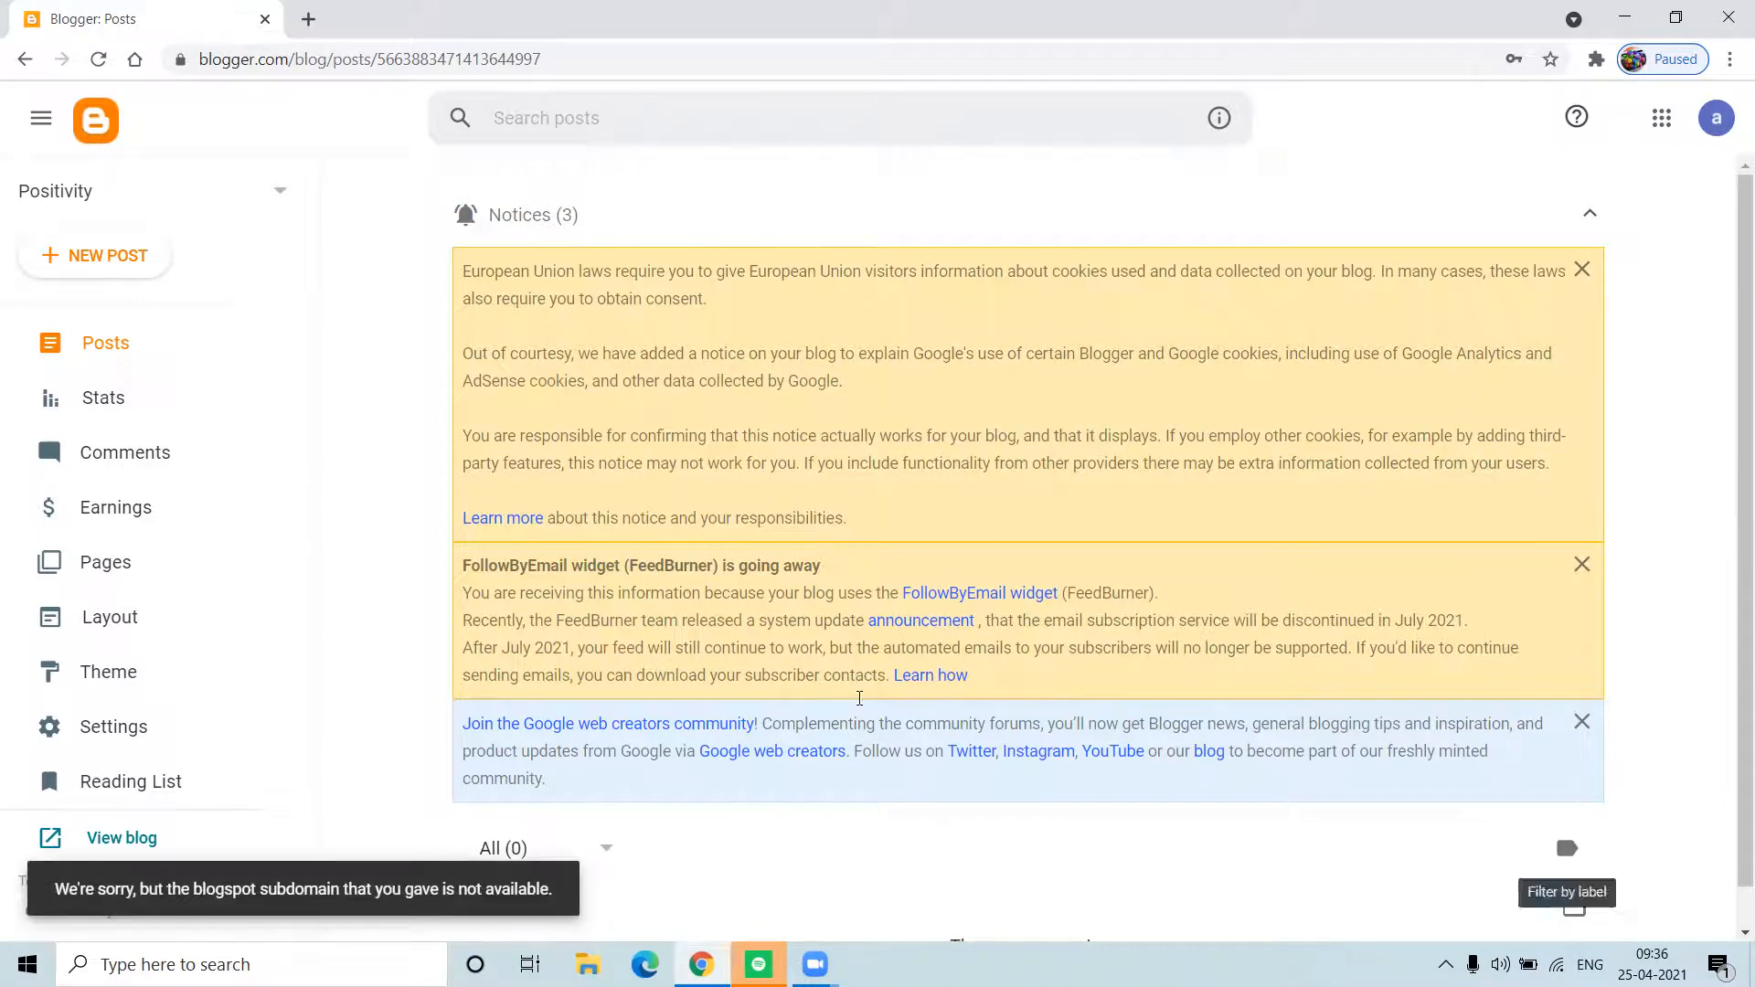
Step: Dismiss the web creators community, FollowByEmail widget and cookie consent notices
left_click(1581, 722)
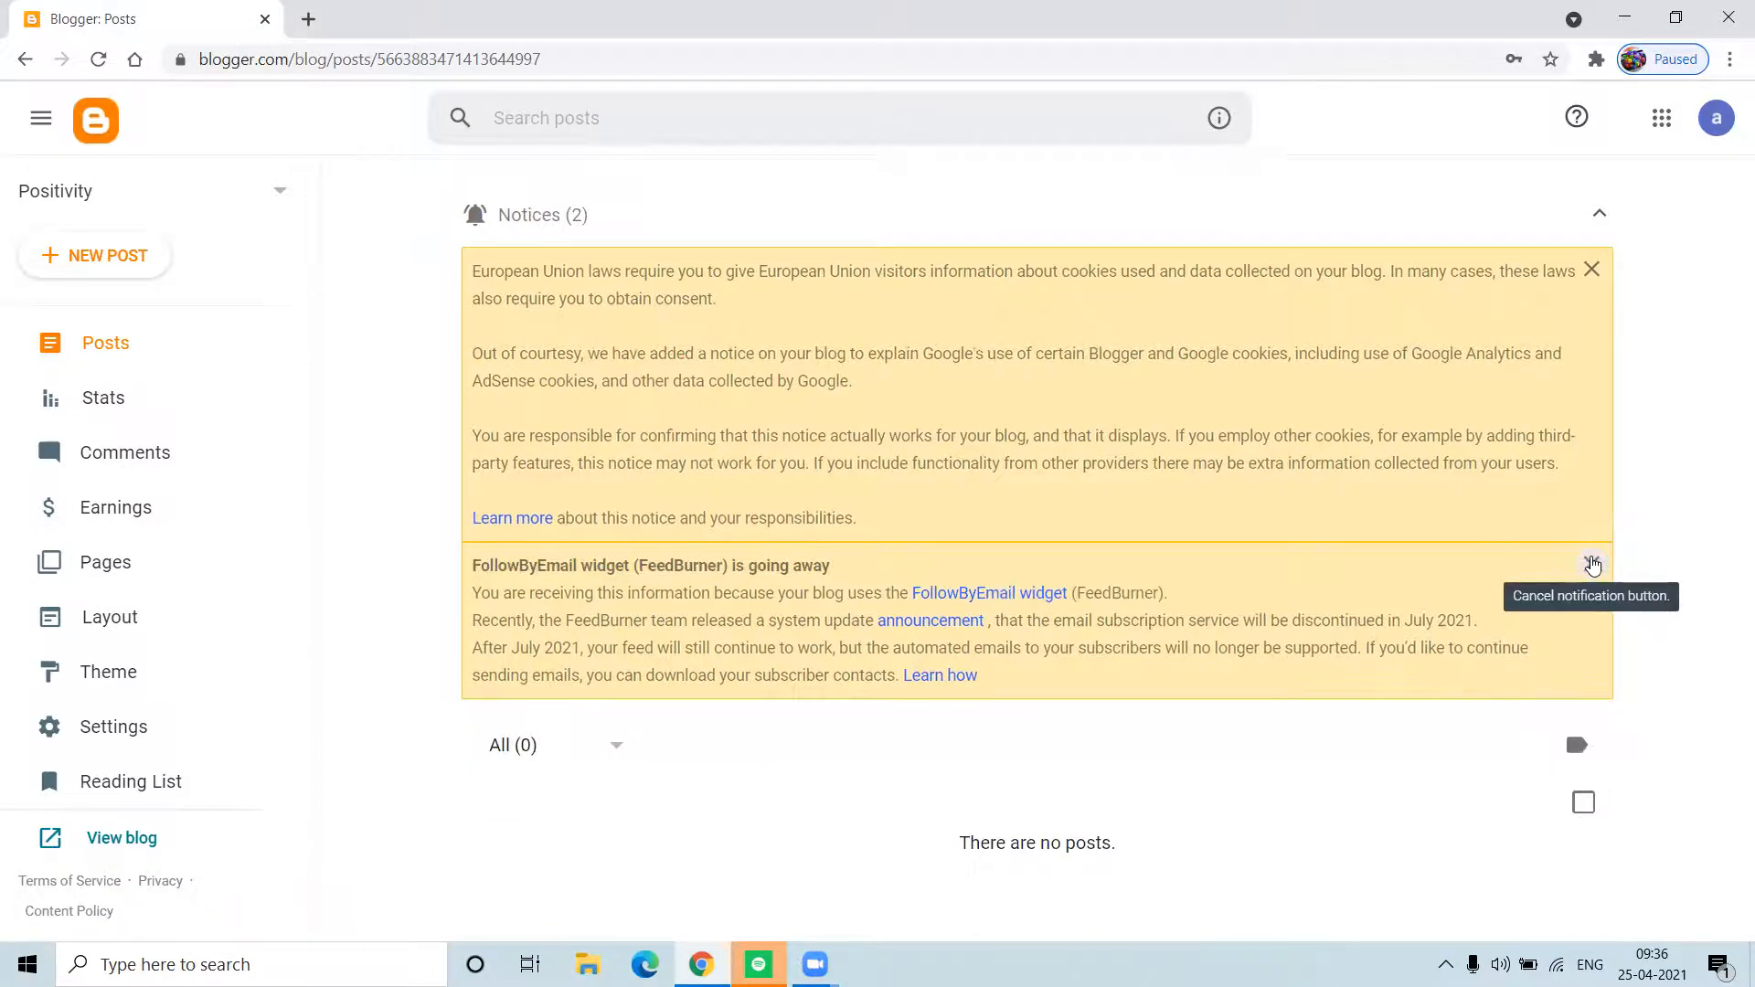
left_click(1591, 564)
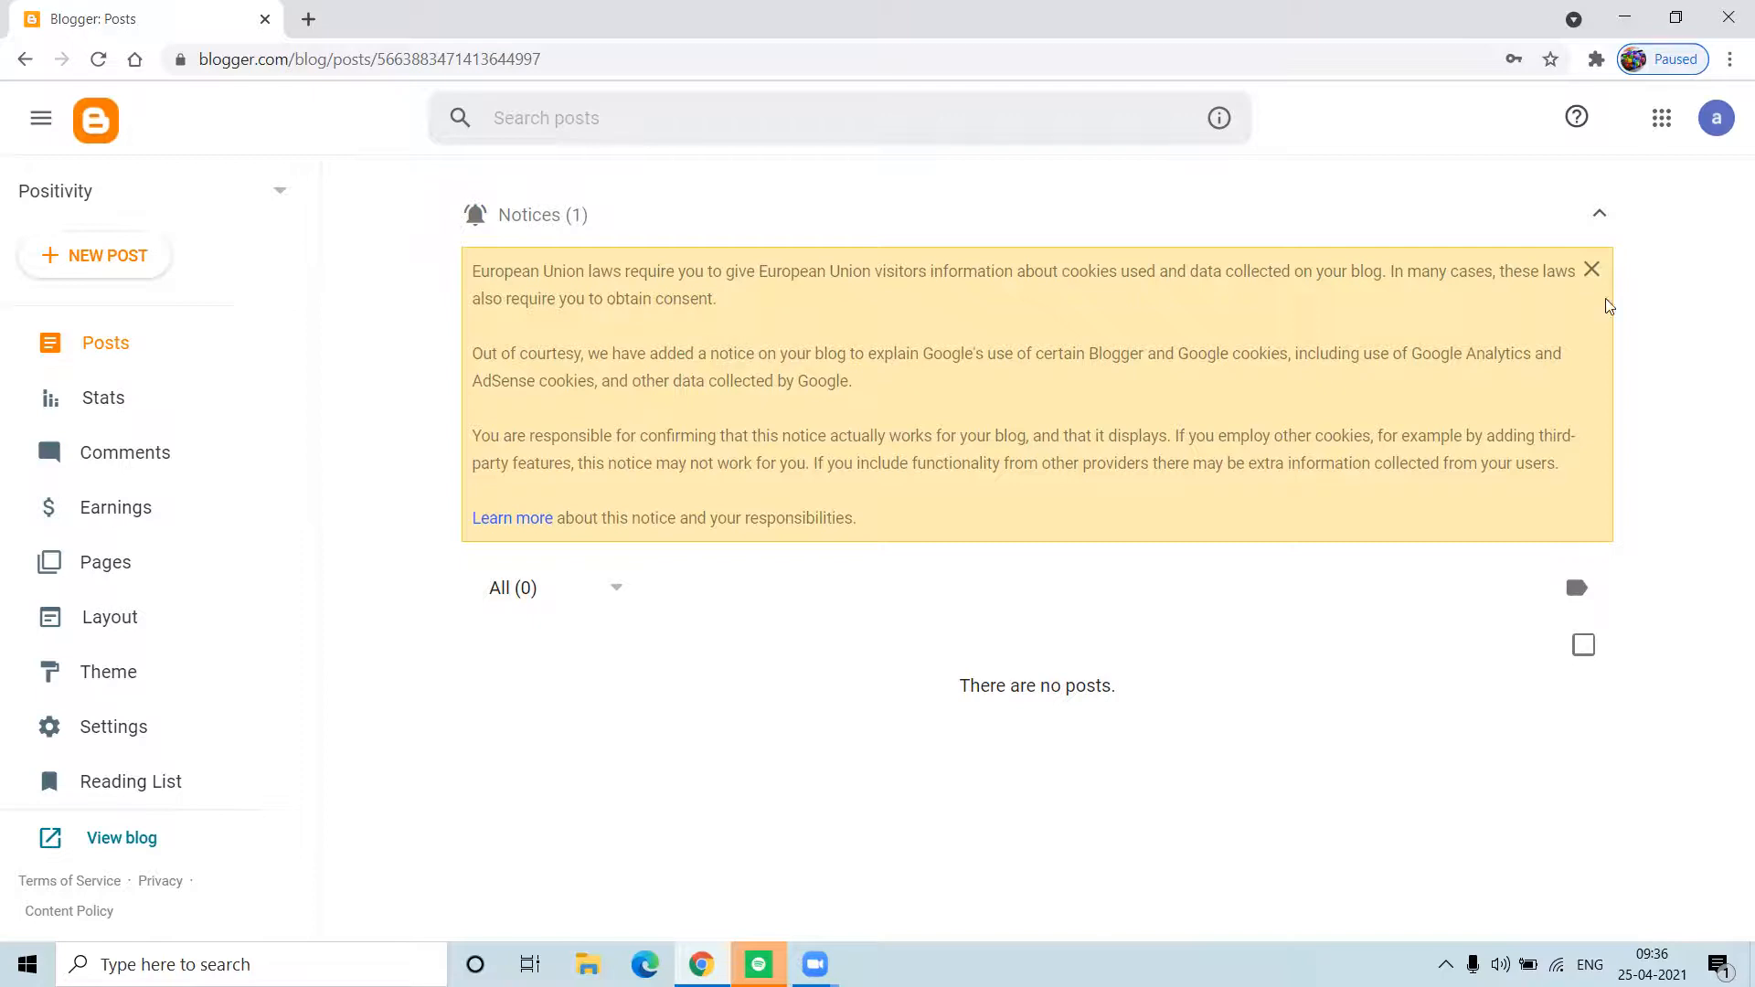
left_click(1592, 269)
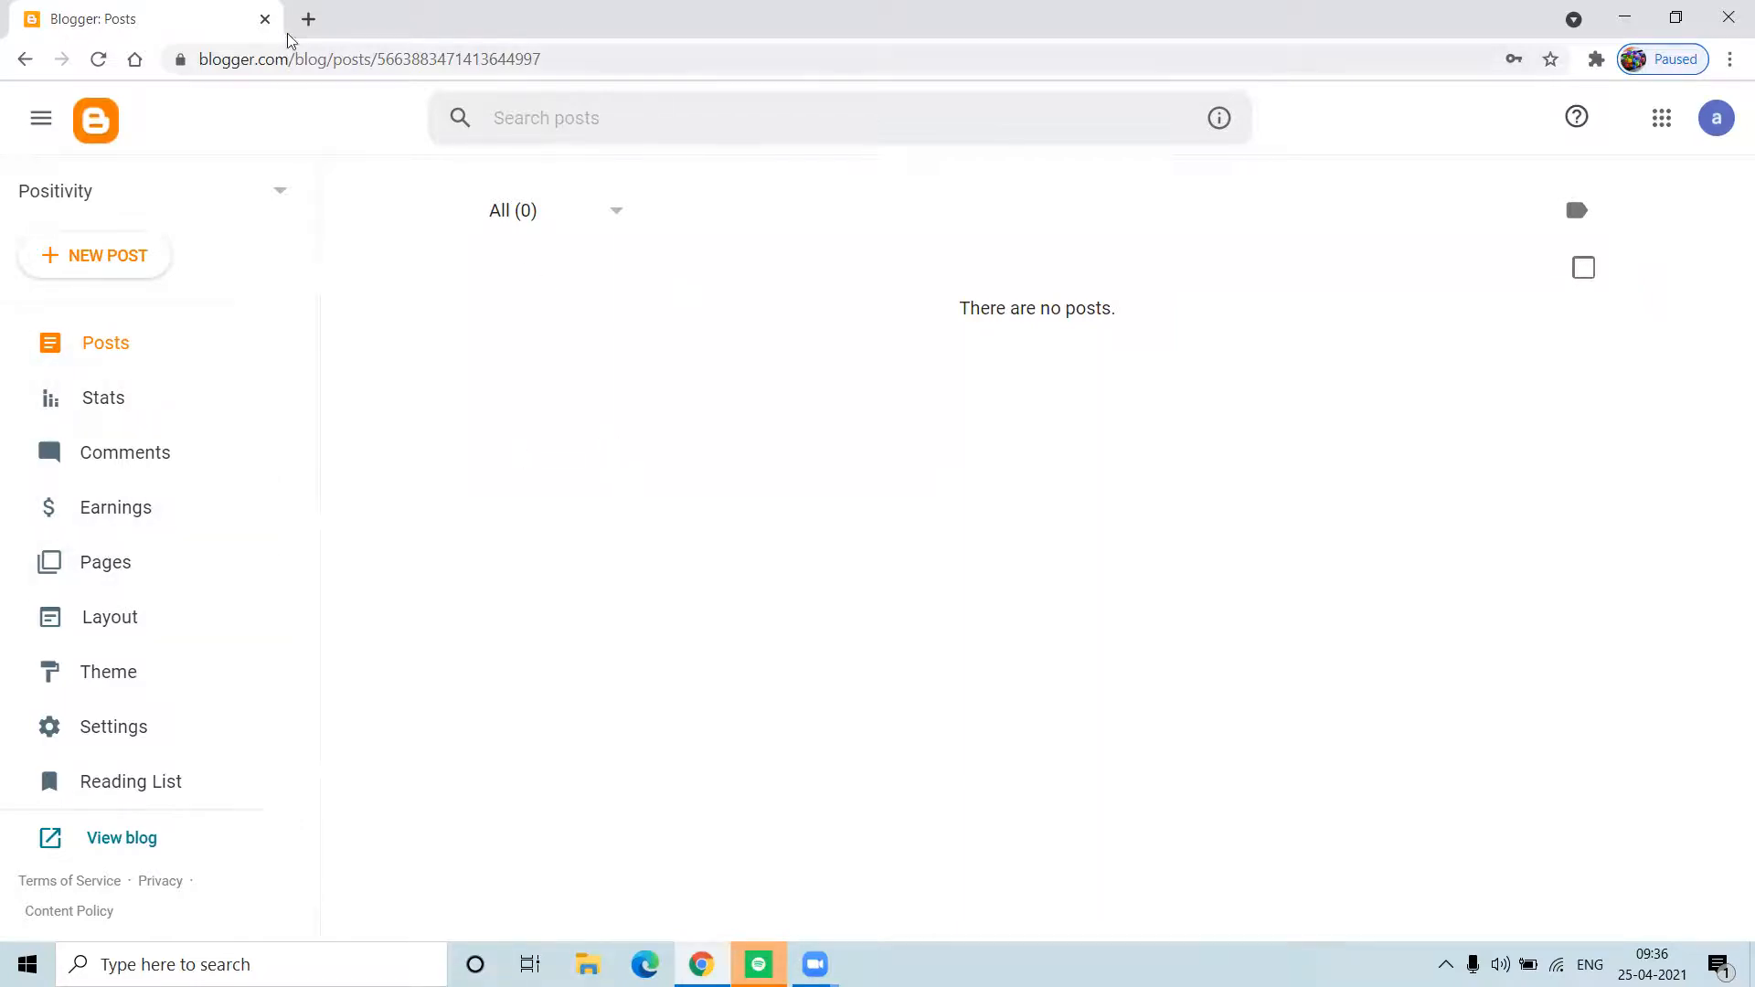
Step: View positivity1720.blogspot.com in a new tab, confirm it's empty, then close that tab
left_click(319, 13)
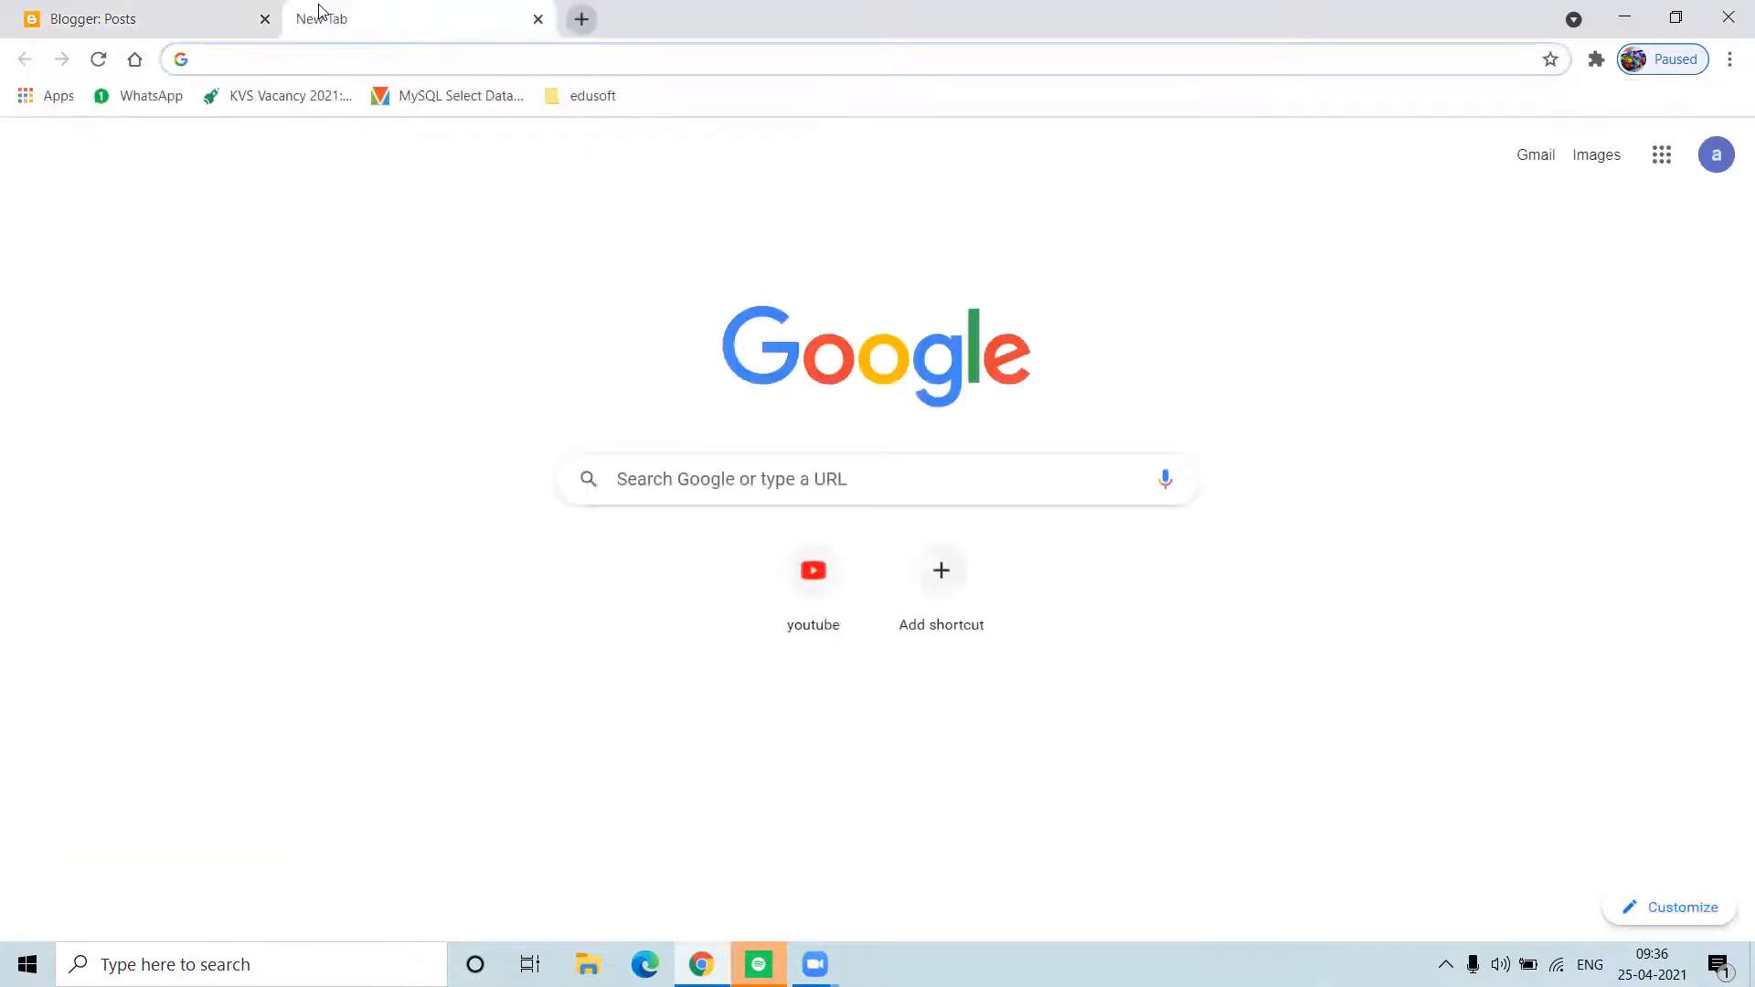
type("positiv")
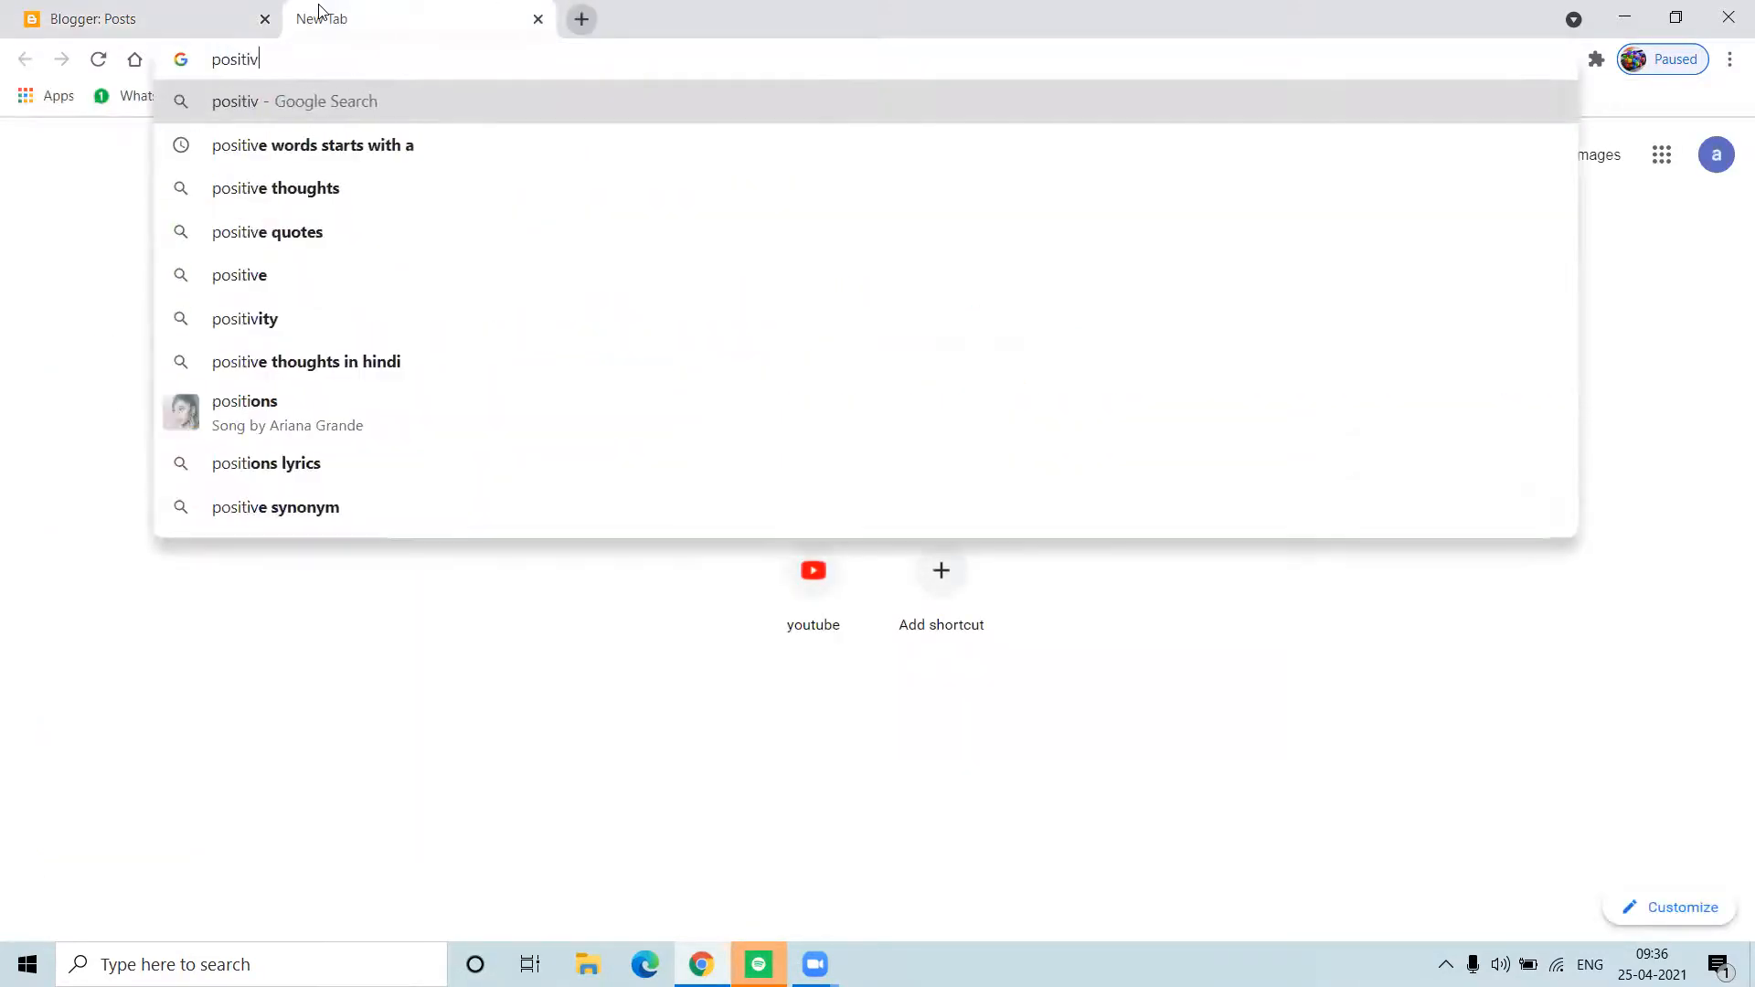
type("ity17")
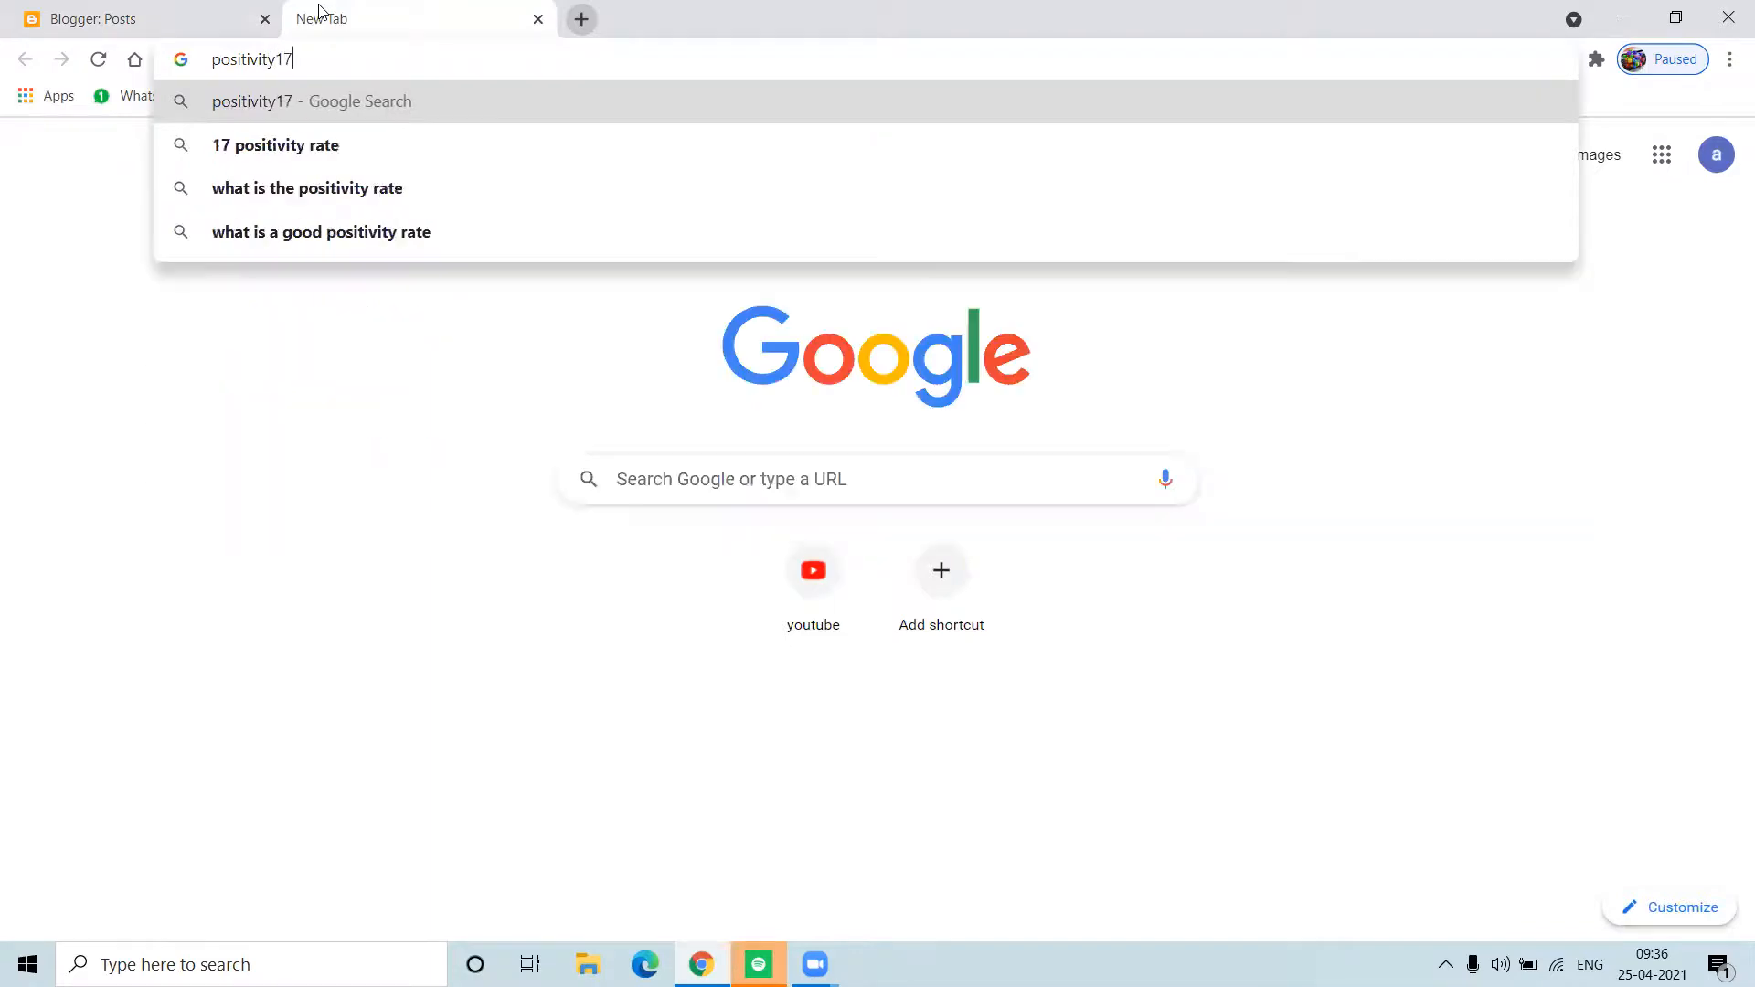
type("20.blo")
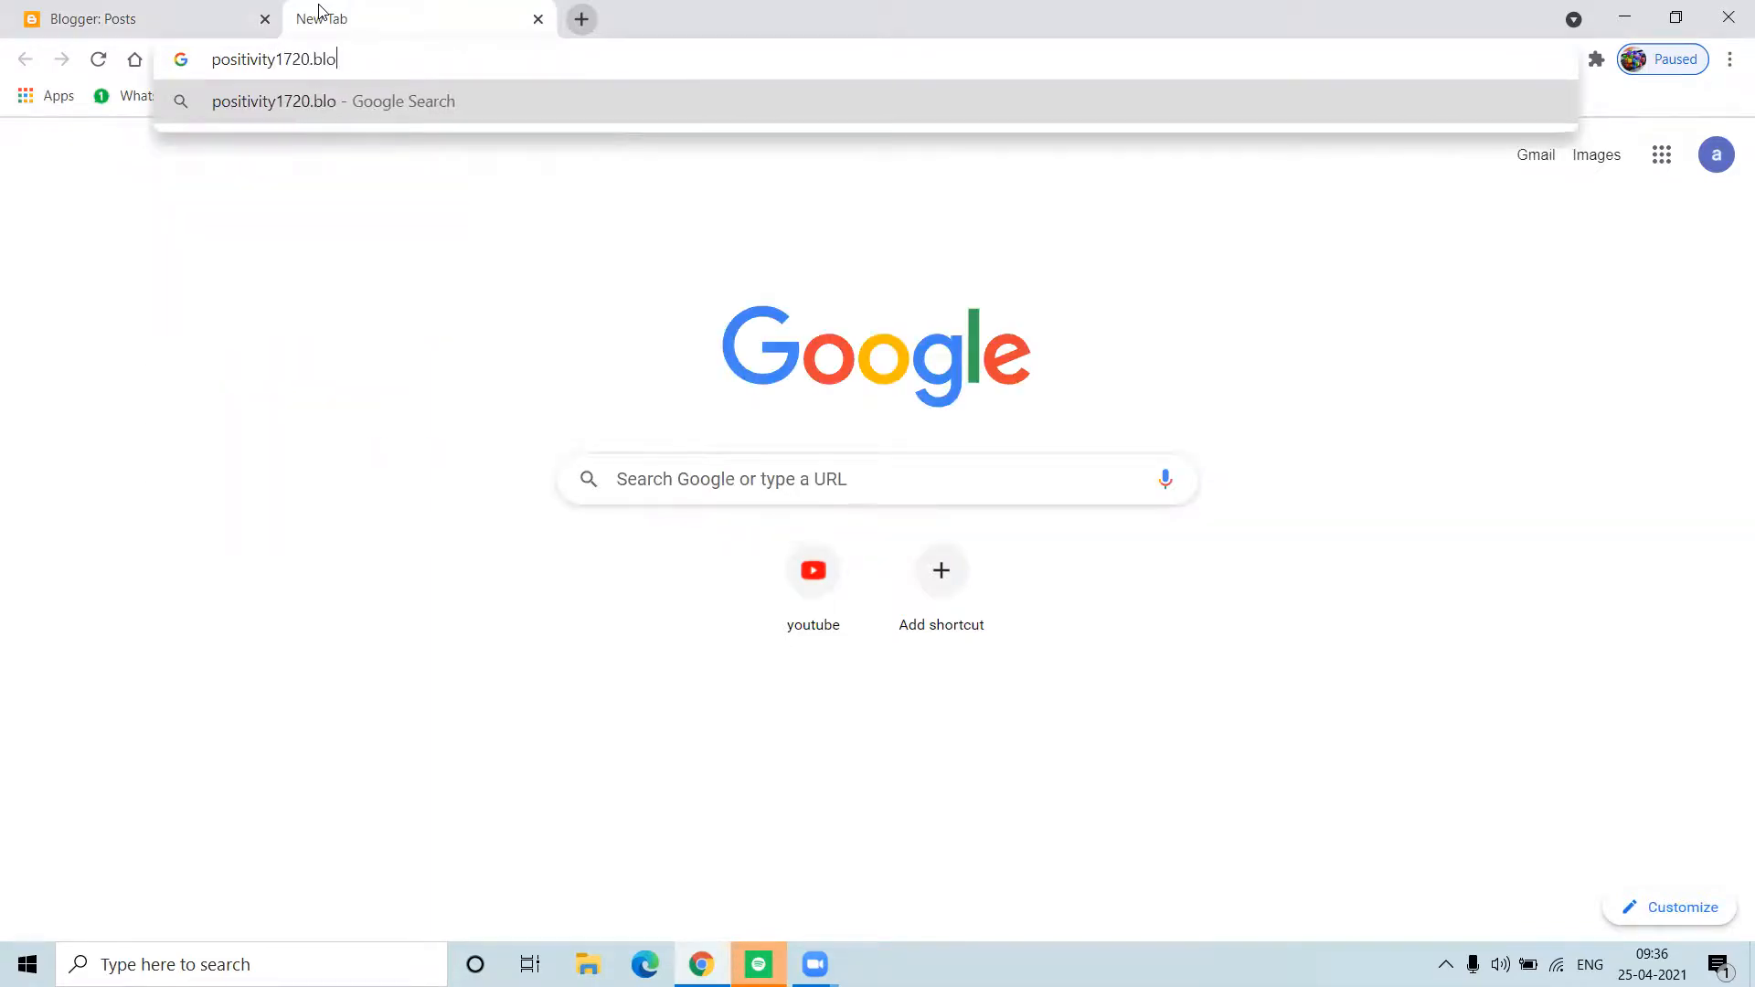
type("gspot")
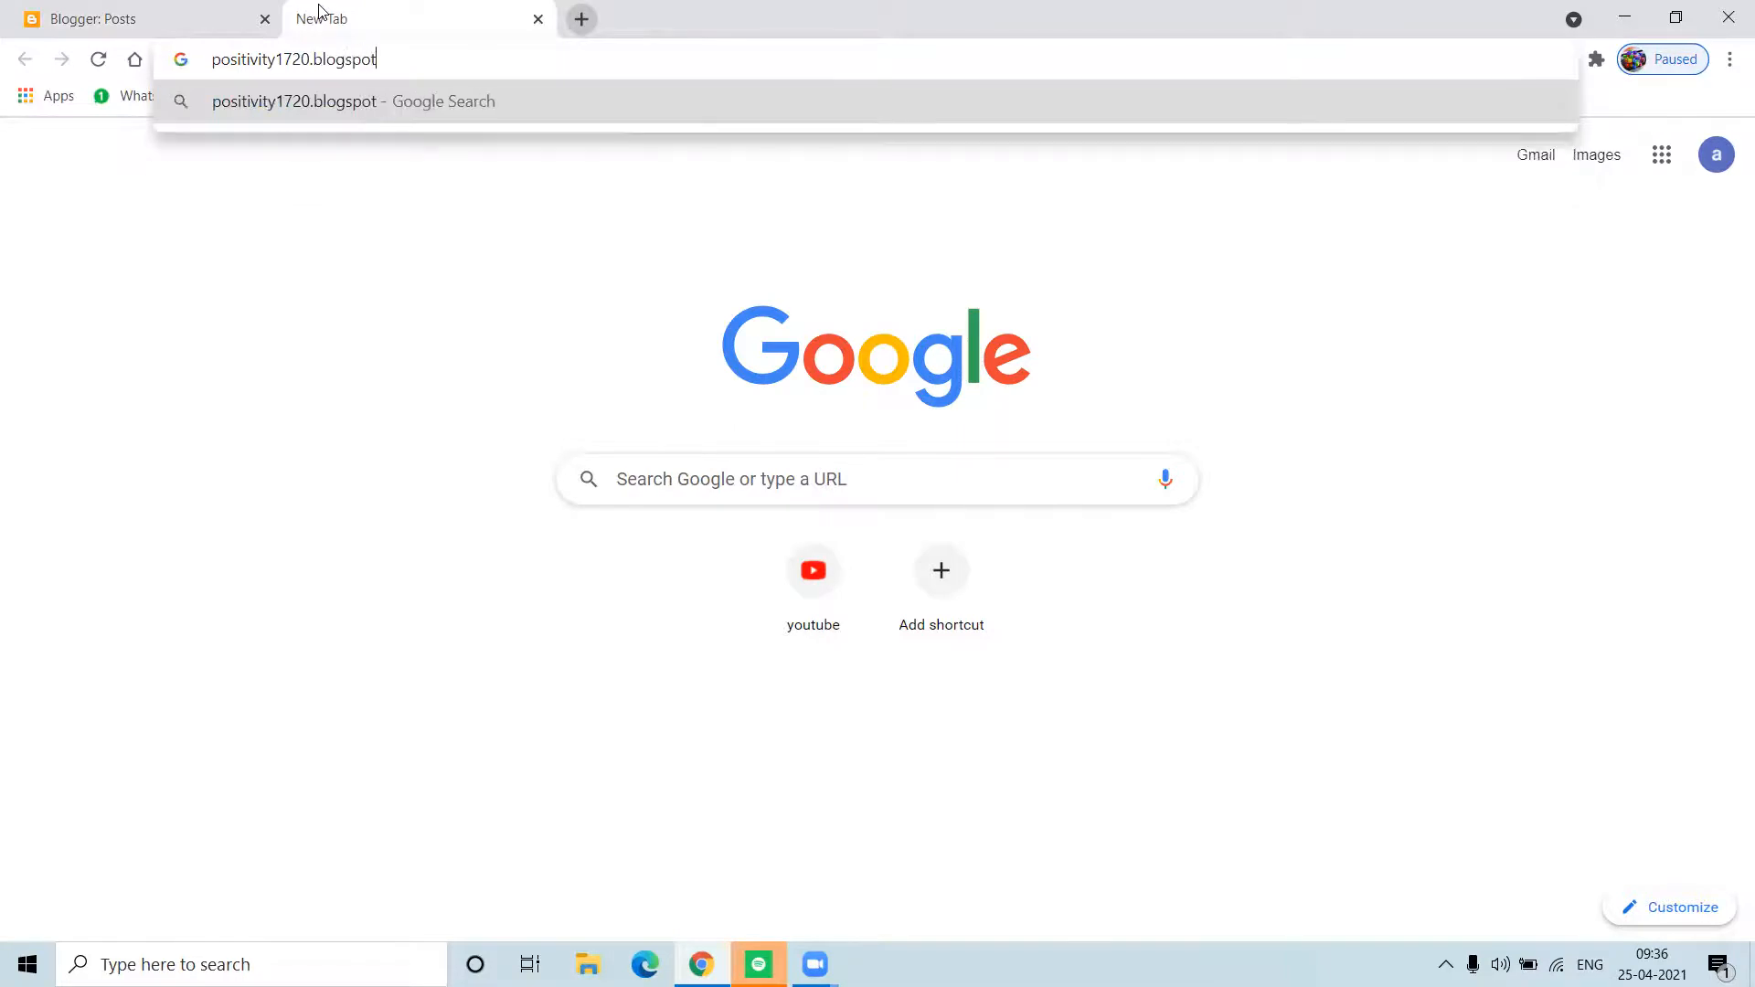
type(".com")
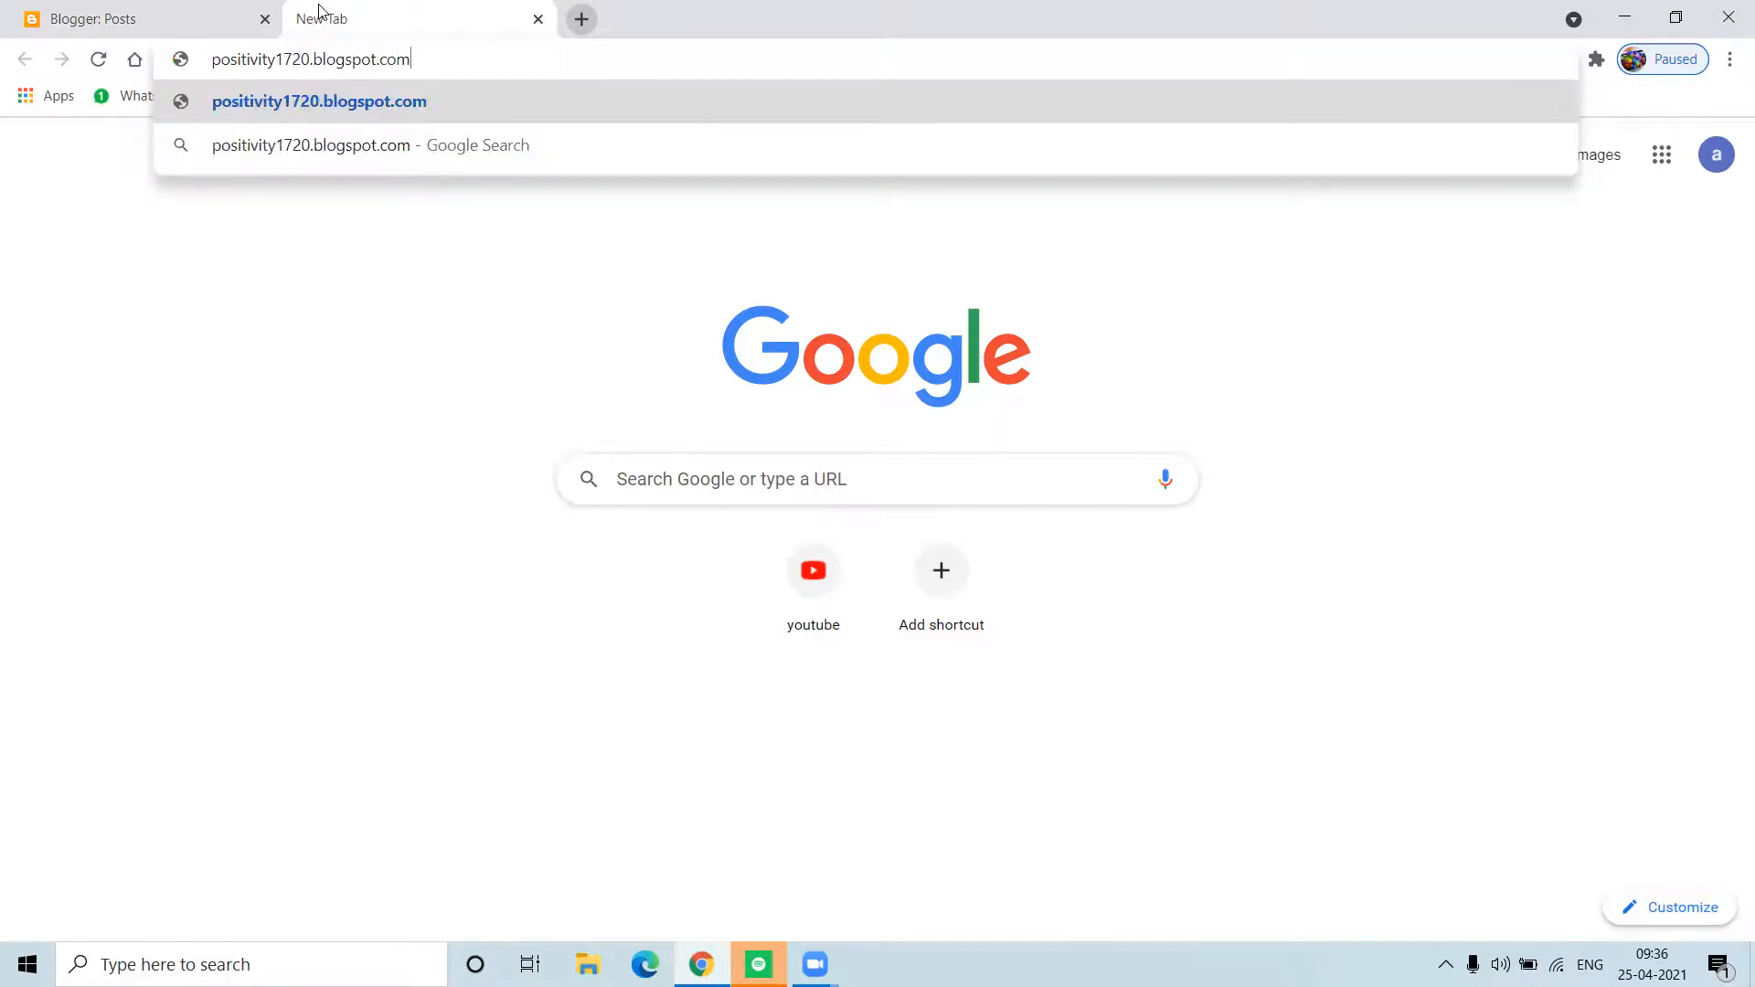
key("Return")
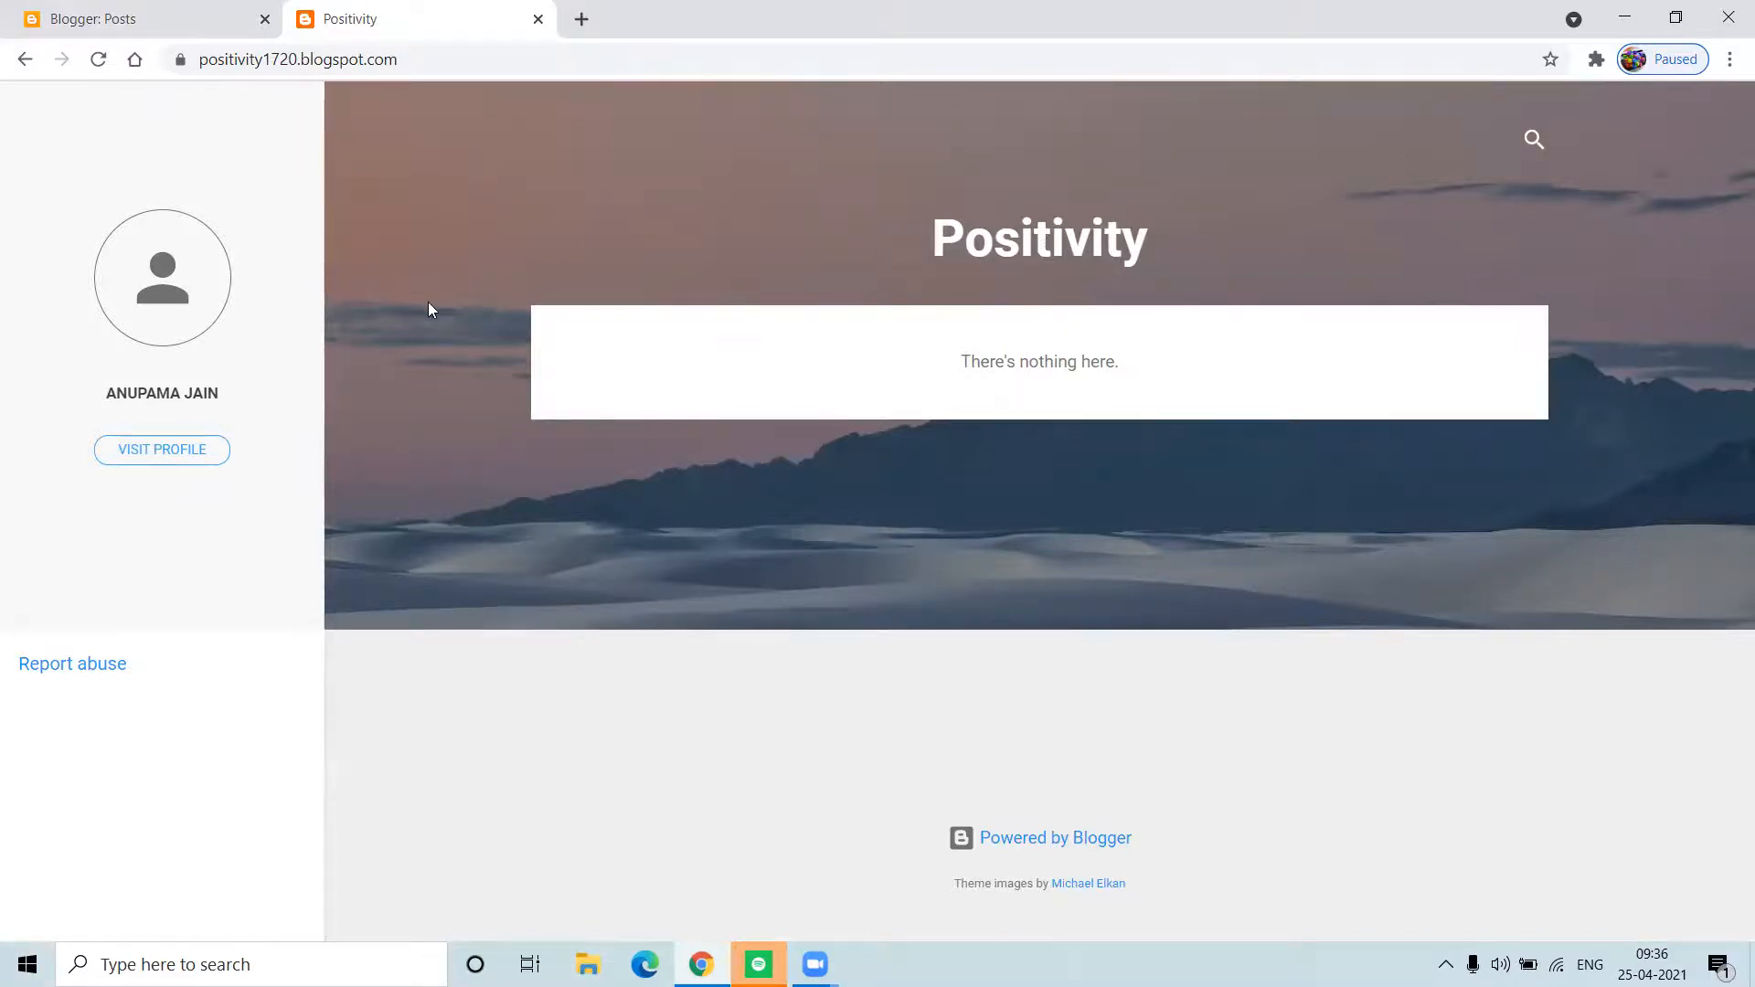
left_click(539, 19)
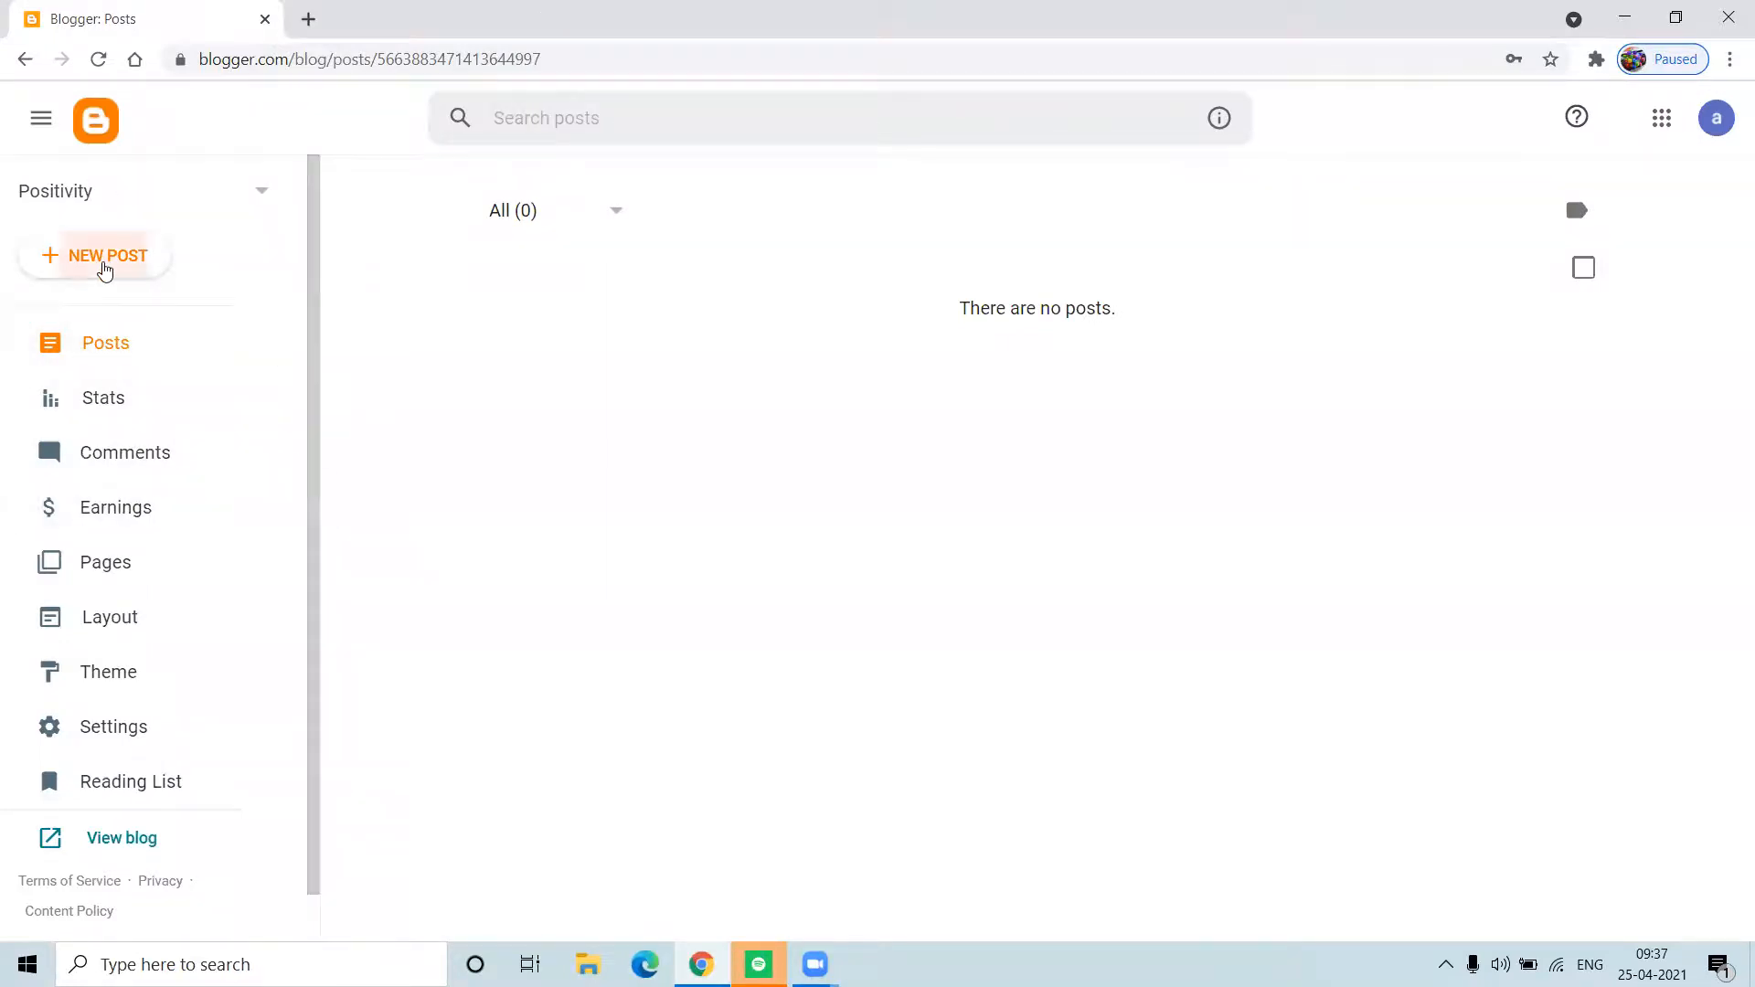
Step: Create a new post and enter the title 'Spread Positivity'
left_click(105, 258)
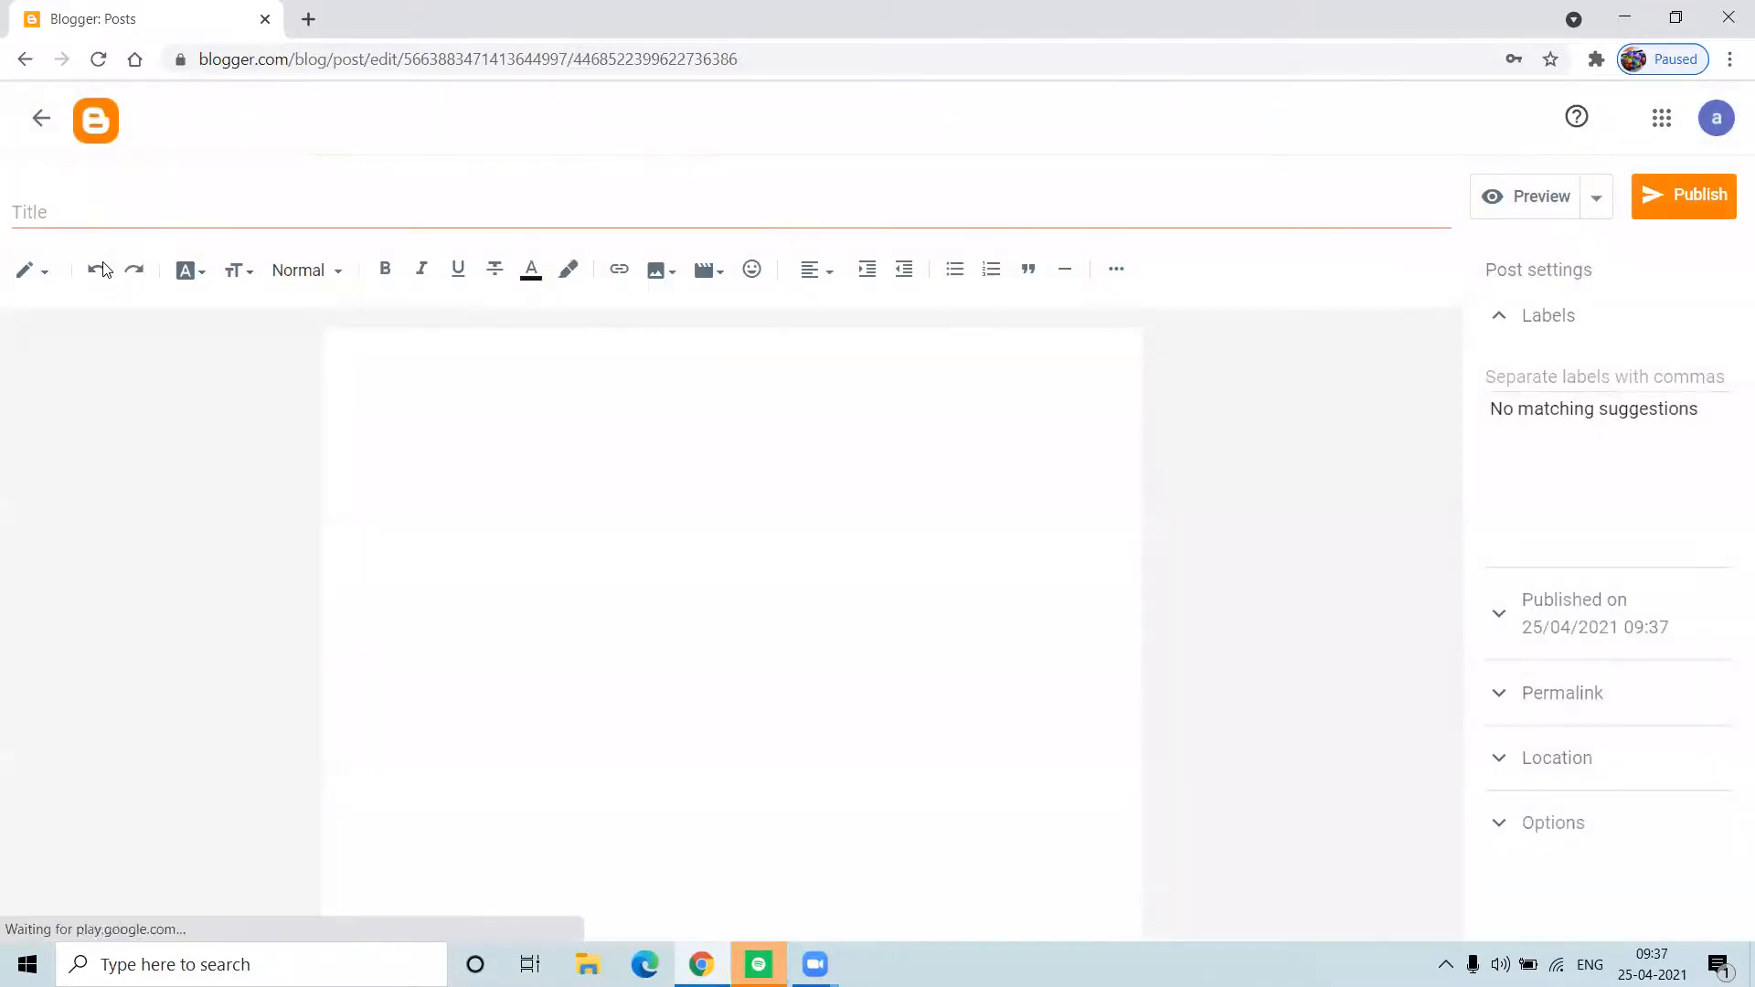
left_click(170, 212)
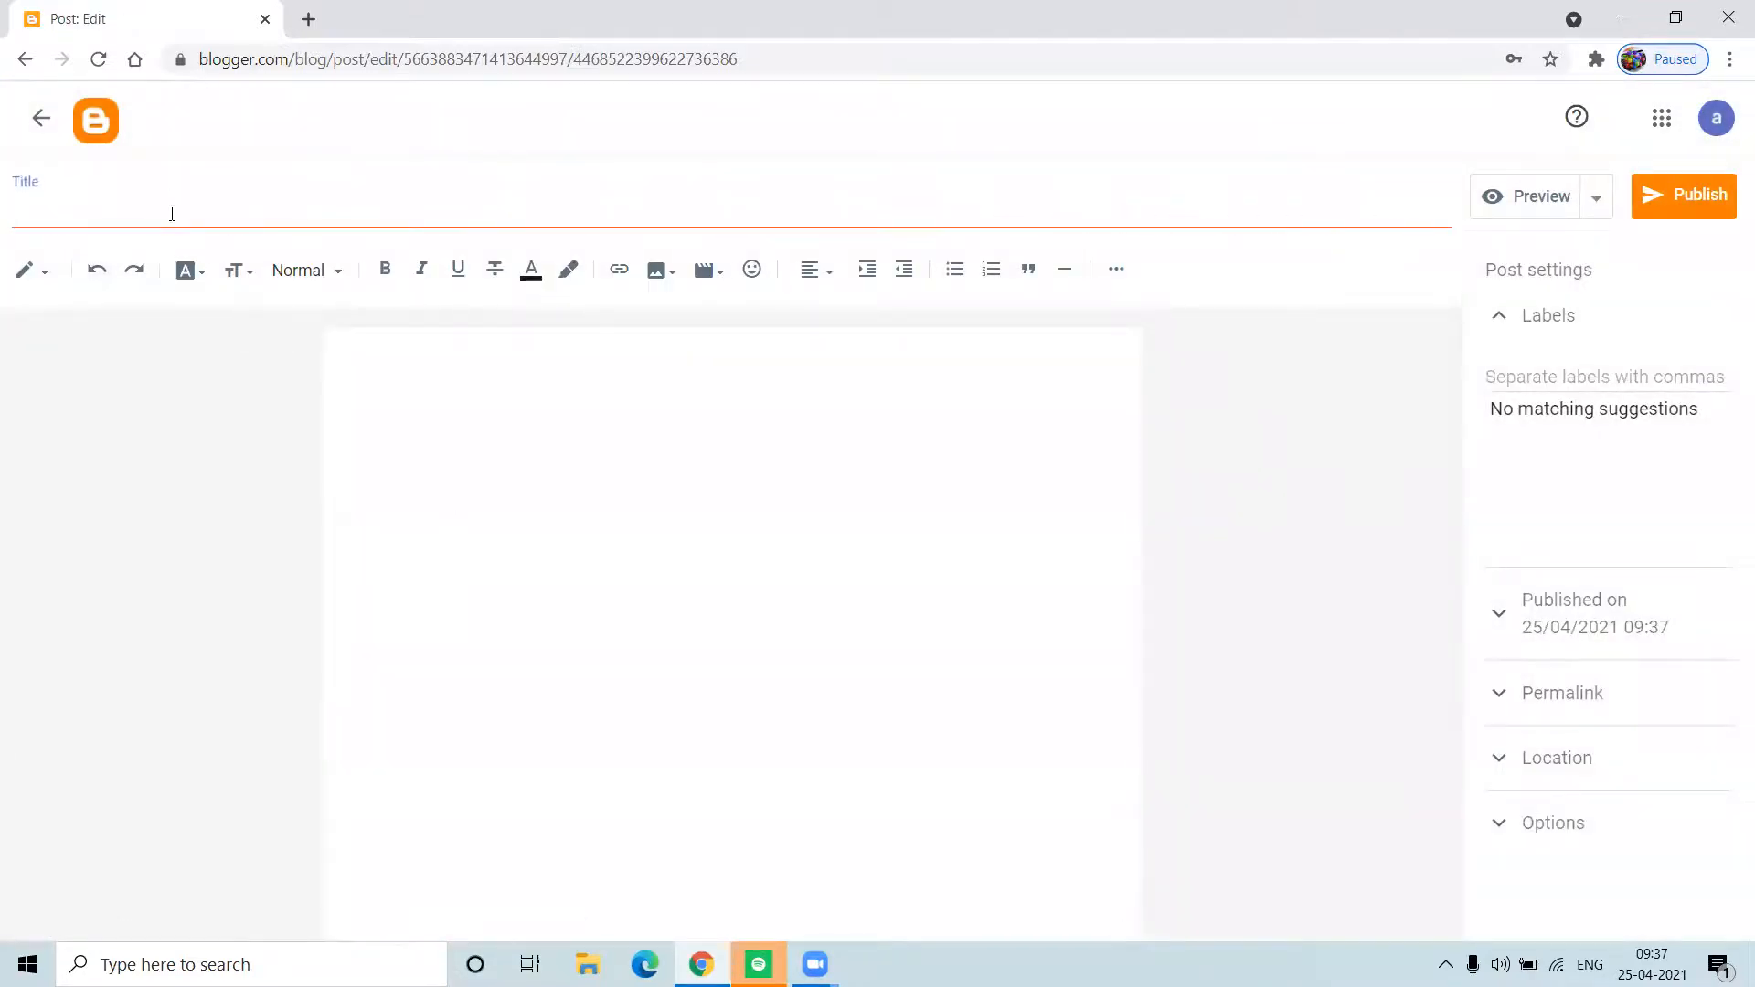
type("Sp")
type("read")
type("ing")
key("BackSpace")
key("BackSpace")
key("BackSpace")
key("BackSpace")
type("Positivity")
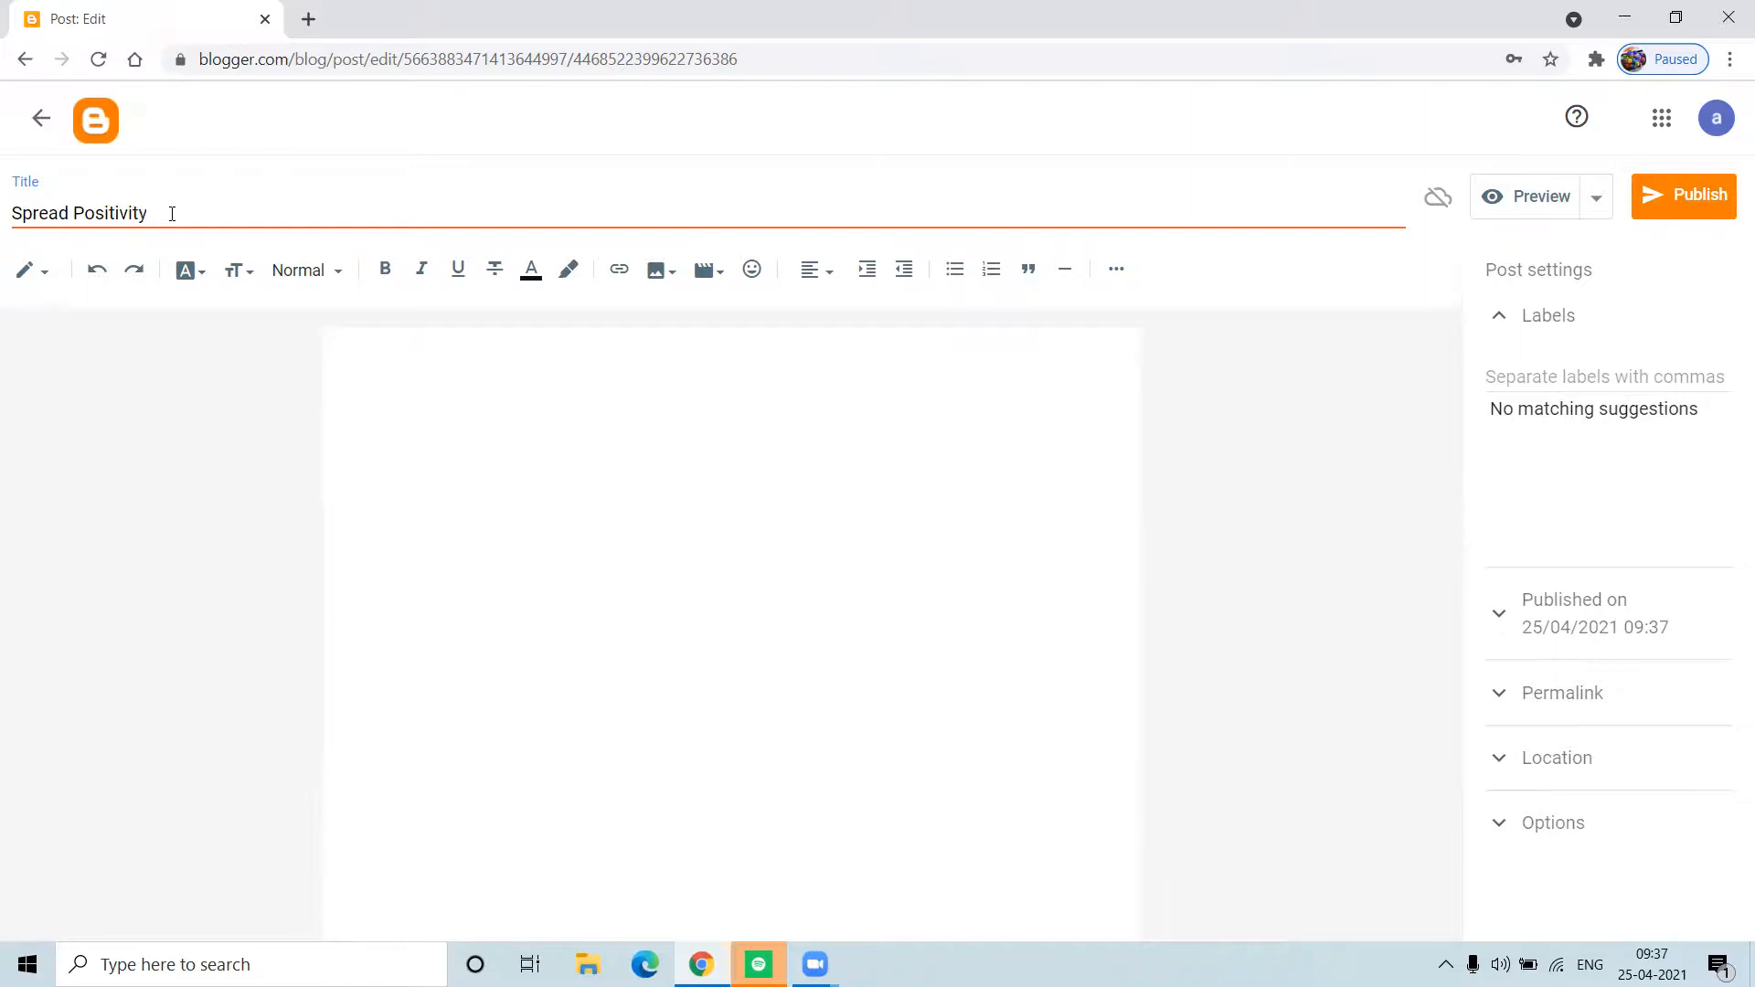
Step: Place the cursor in the post body and check which editing view is active
left_click(429, 399)
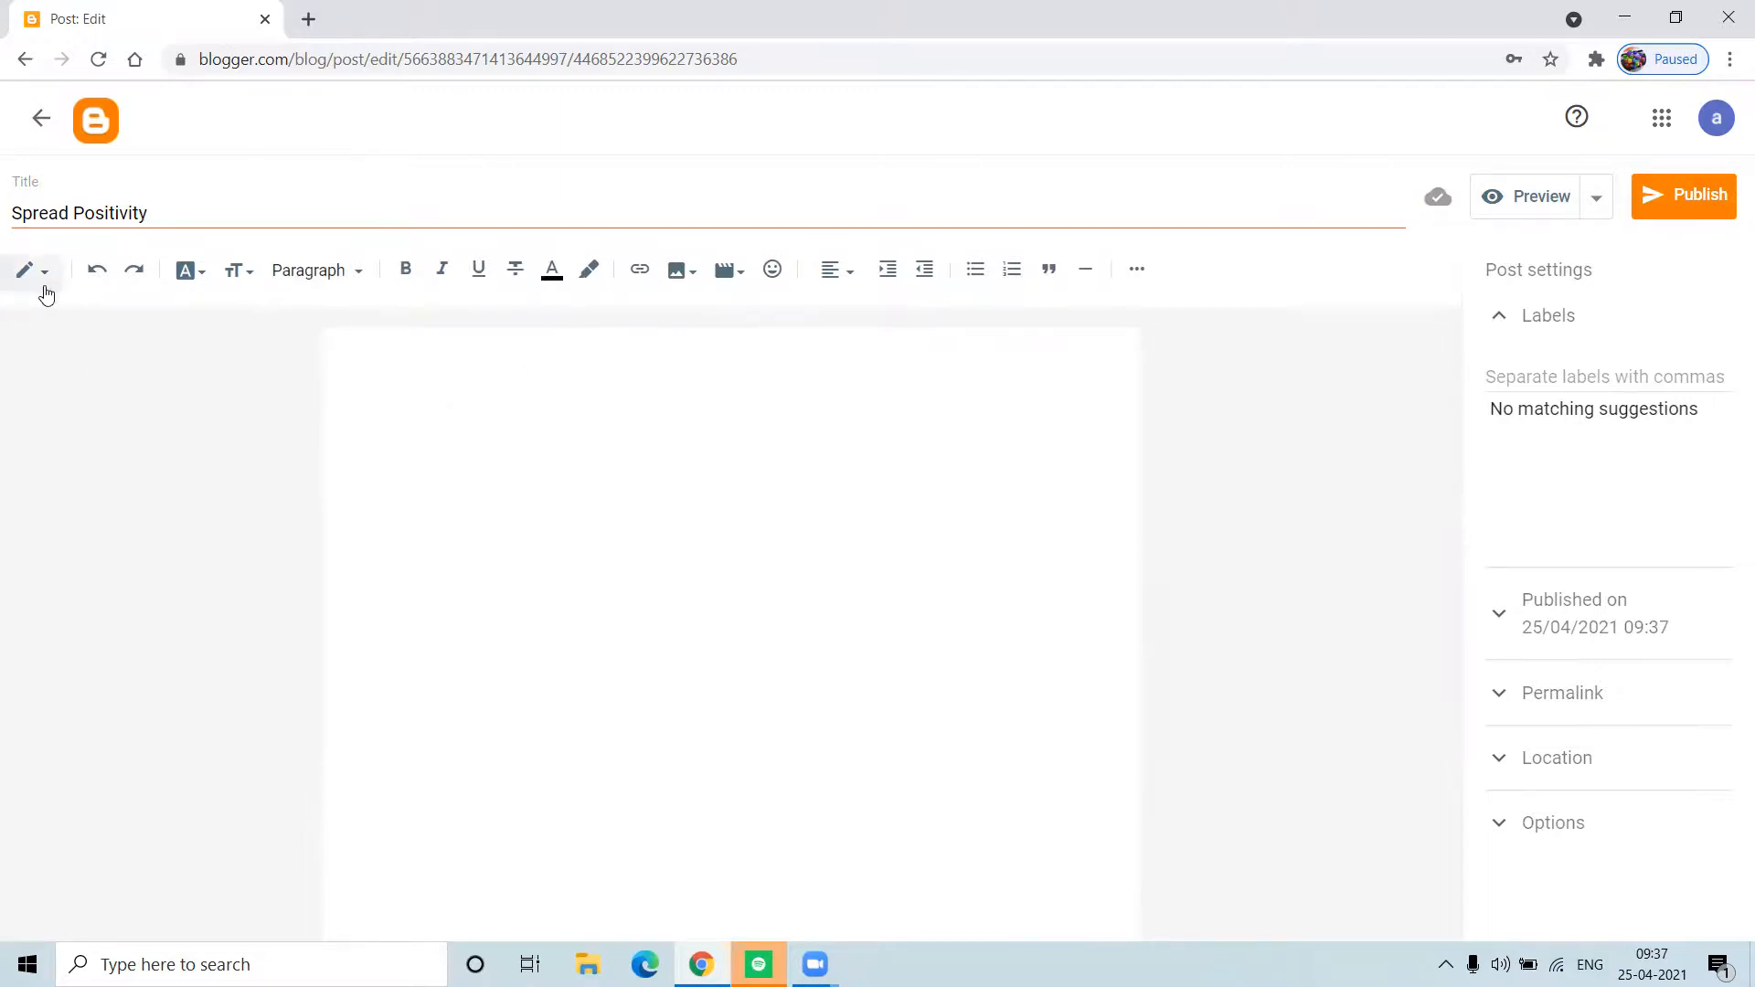
left_click(46, 292)
left_click(117, 467)
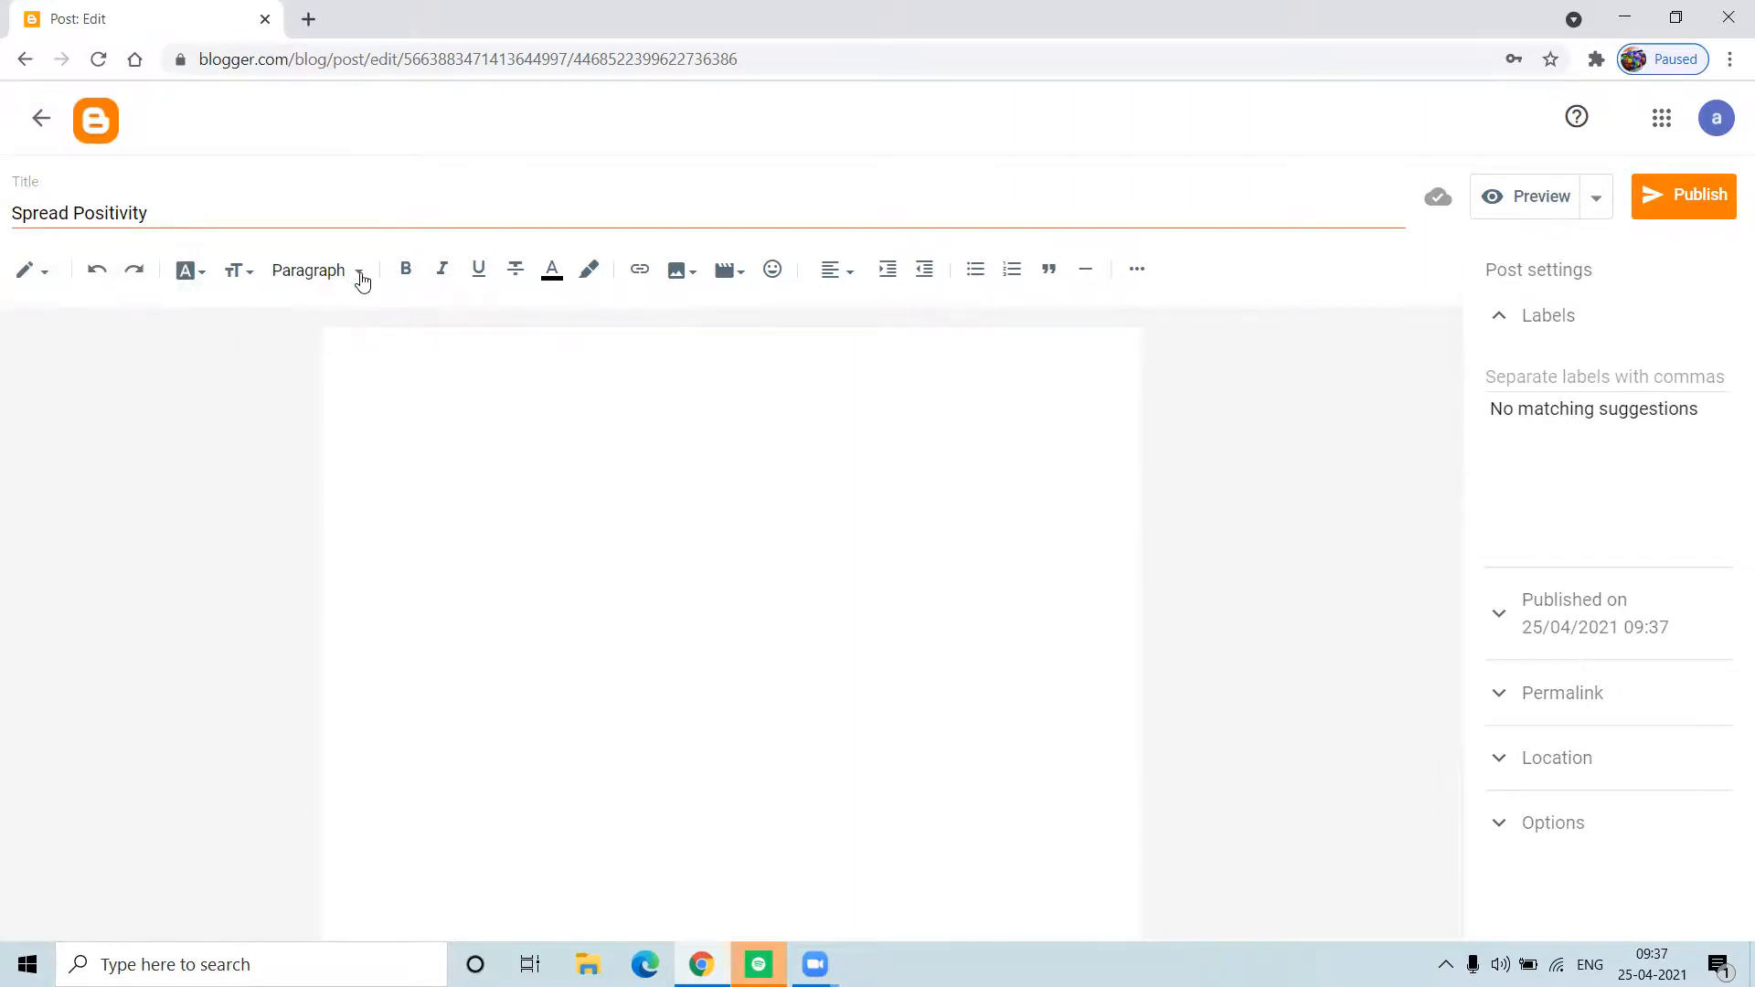
Step: Write the magenta body paragraph beginning 'Due to Covid-19 Pandemic, Negativity spreads everywhere. Everywhere, we are listening'
left_click(551, 274)
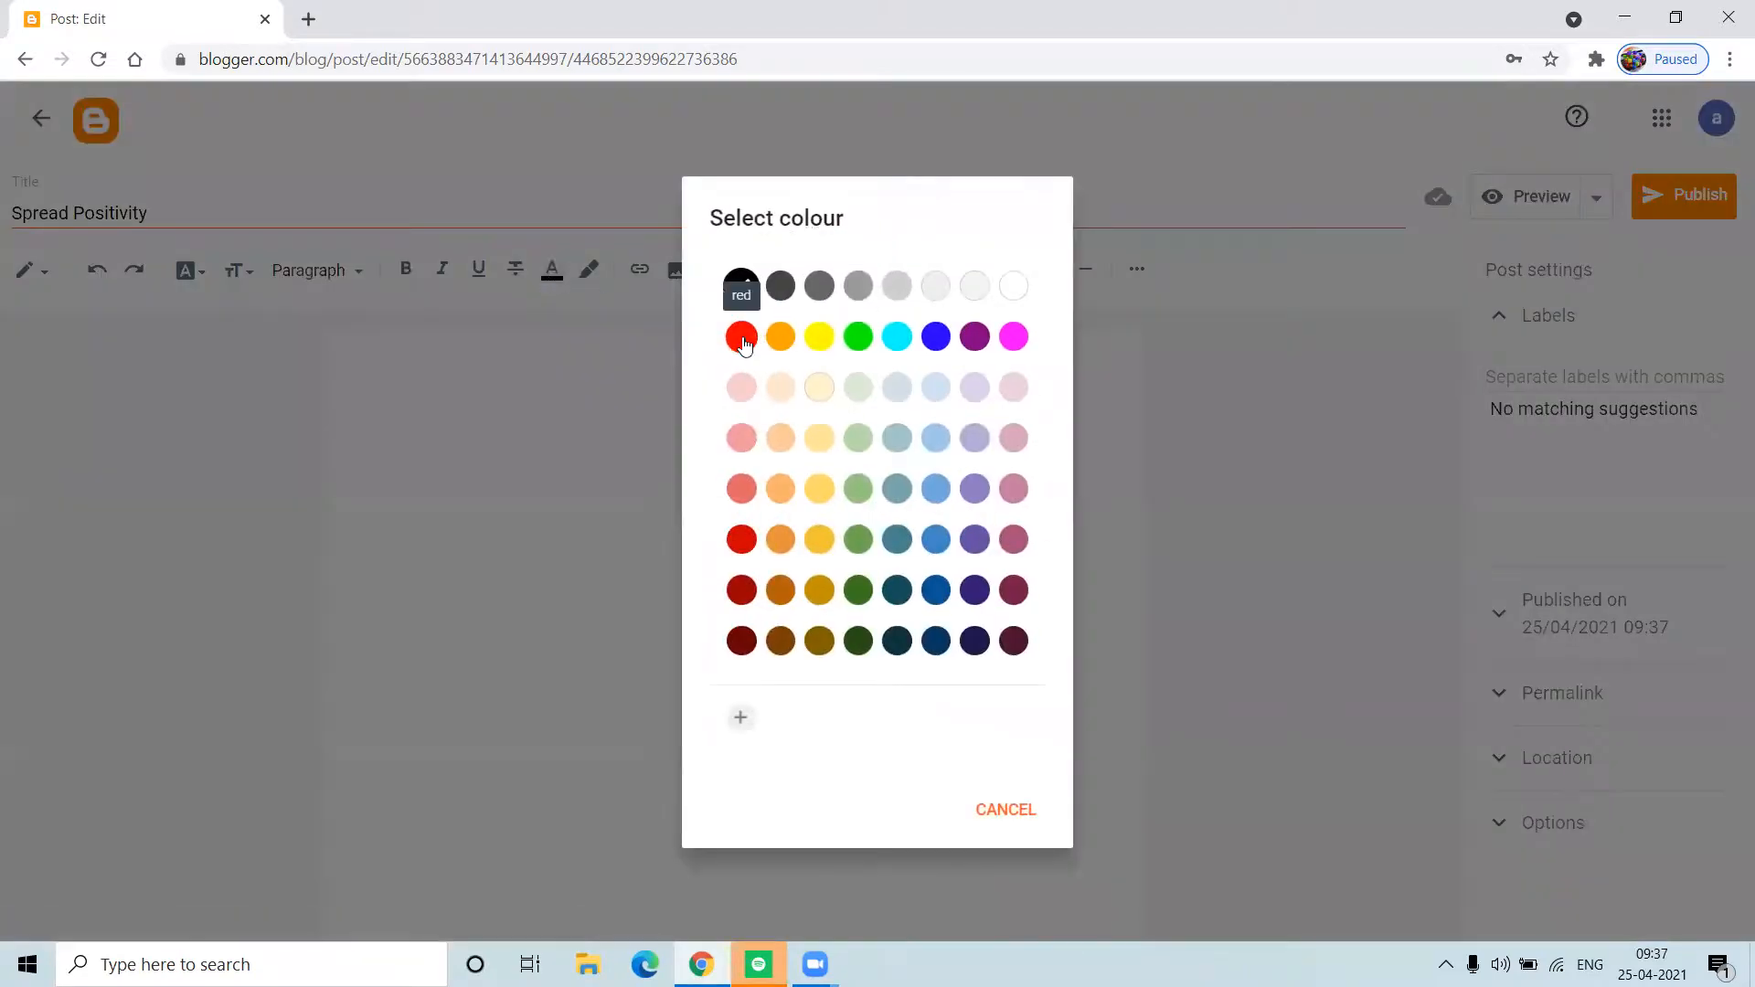
left_click(1014, 340)
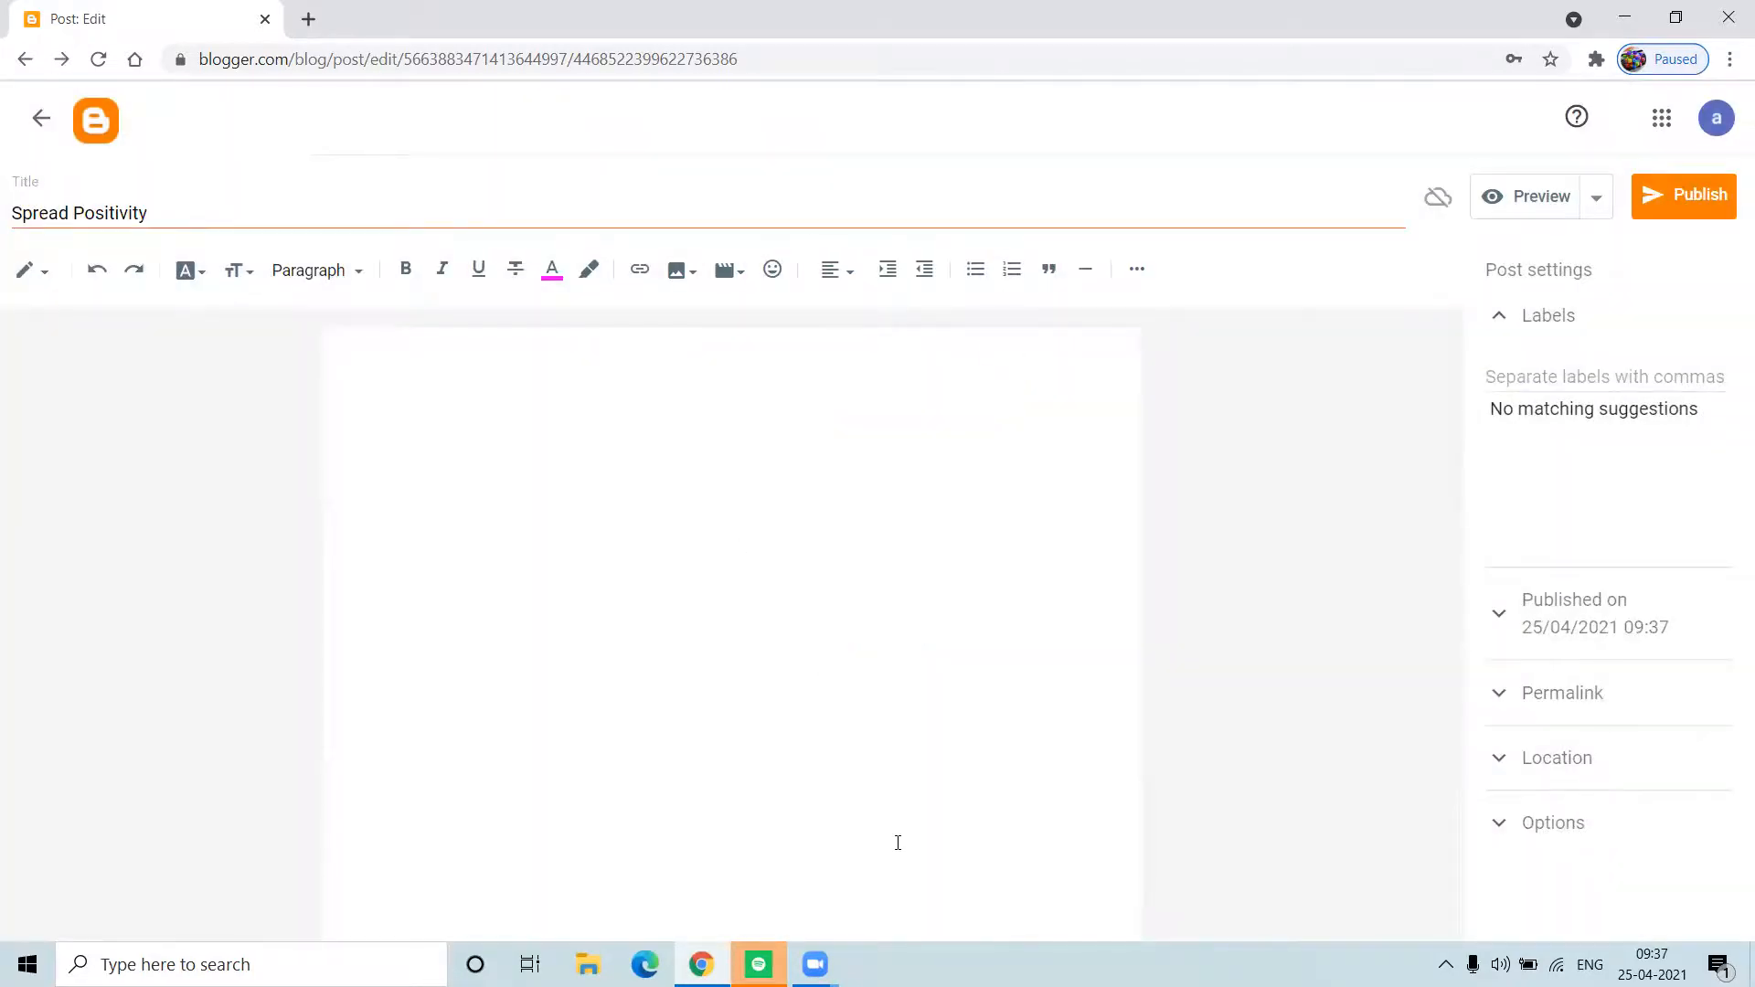
type("Due to Covid-19 Pandemic")
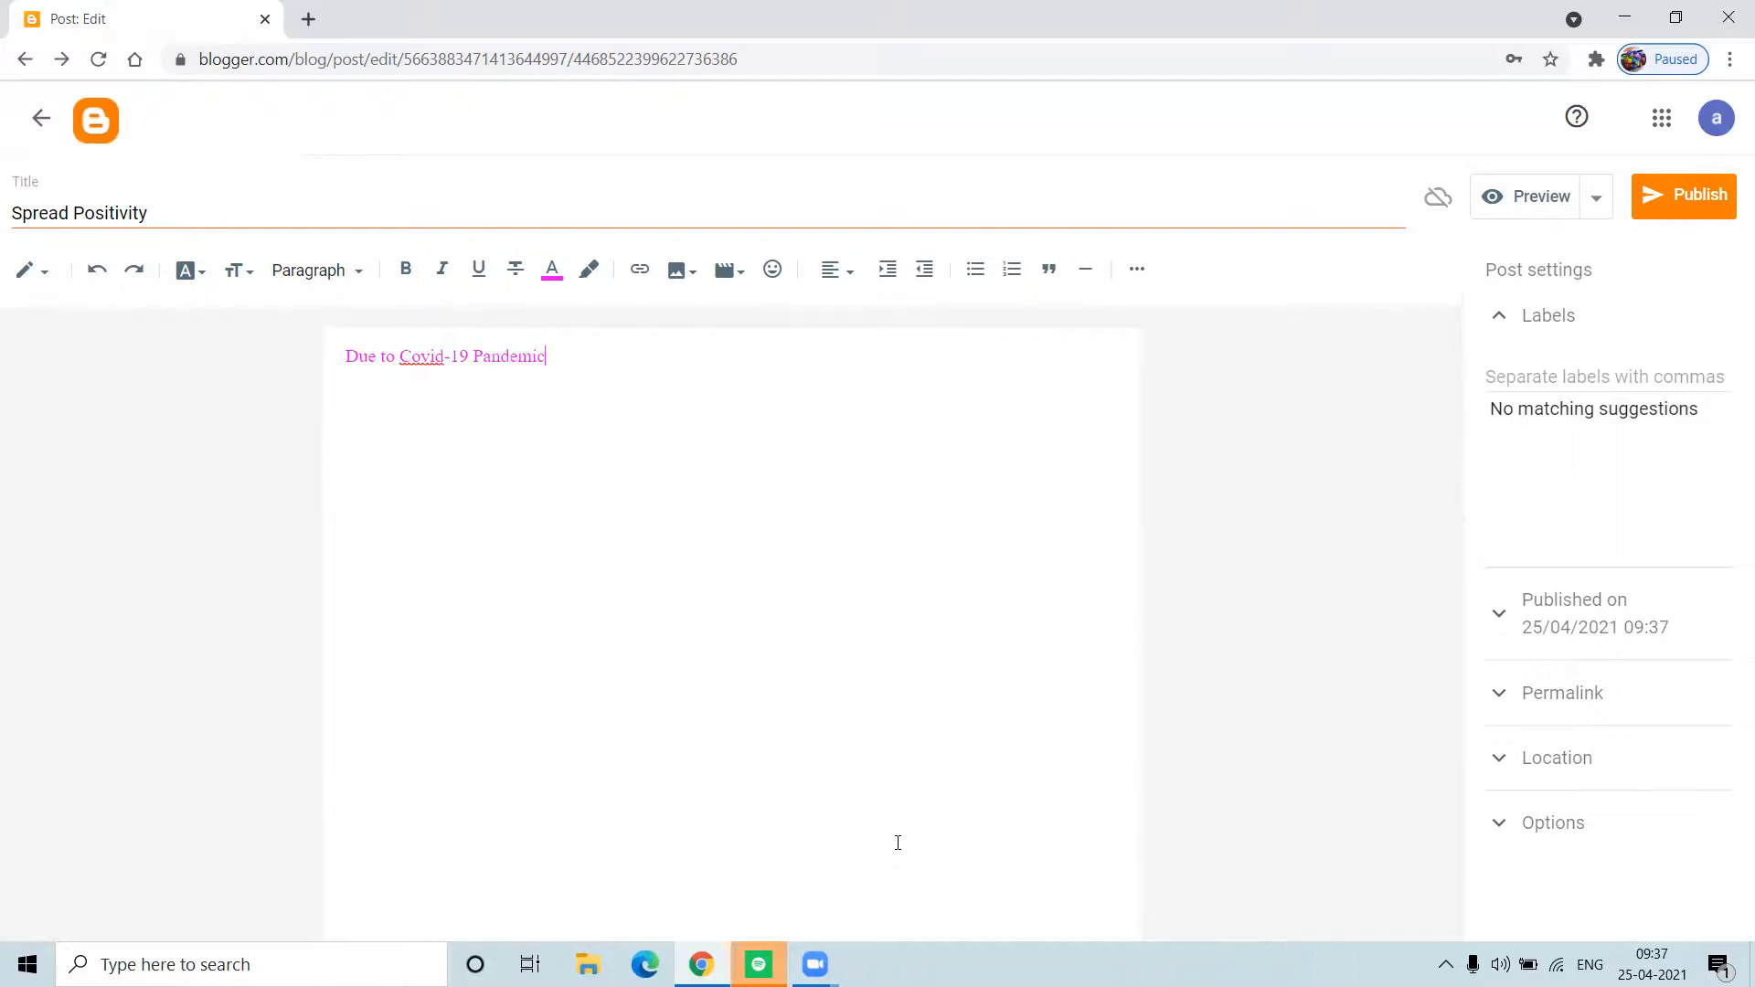
type(", Negativity spreads everywhere")
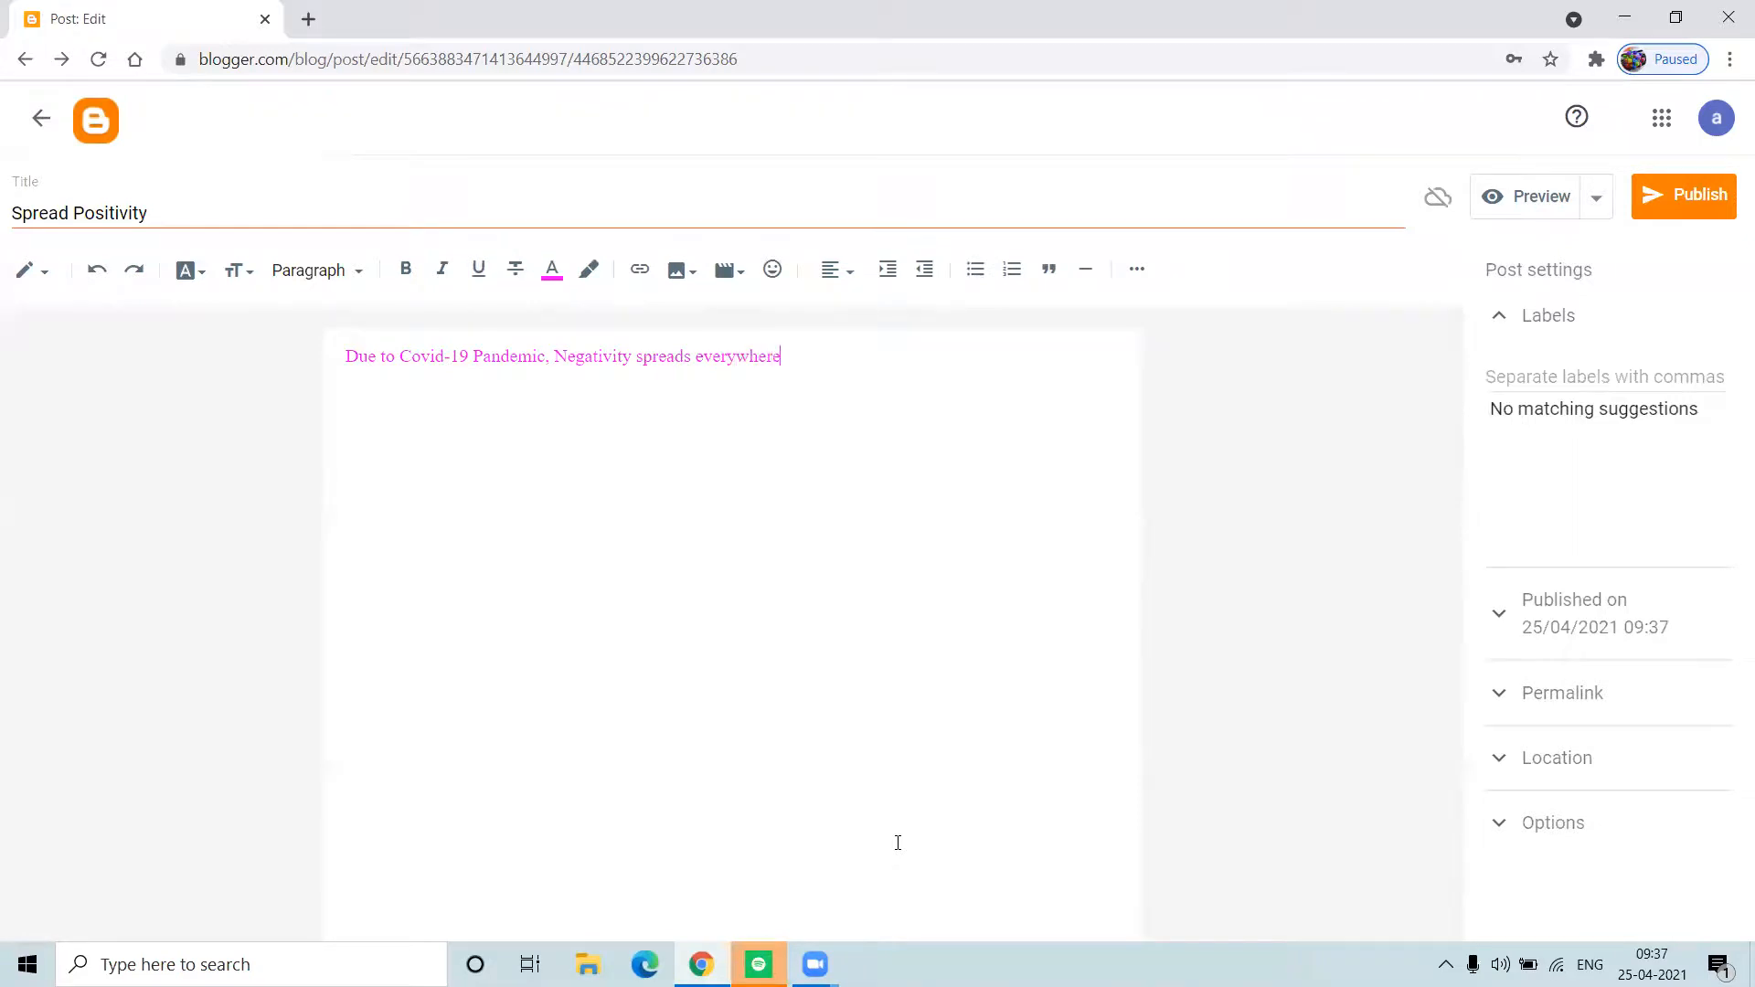
type(". Everywhere, we are listening ba")
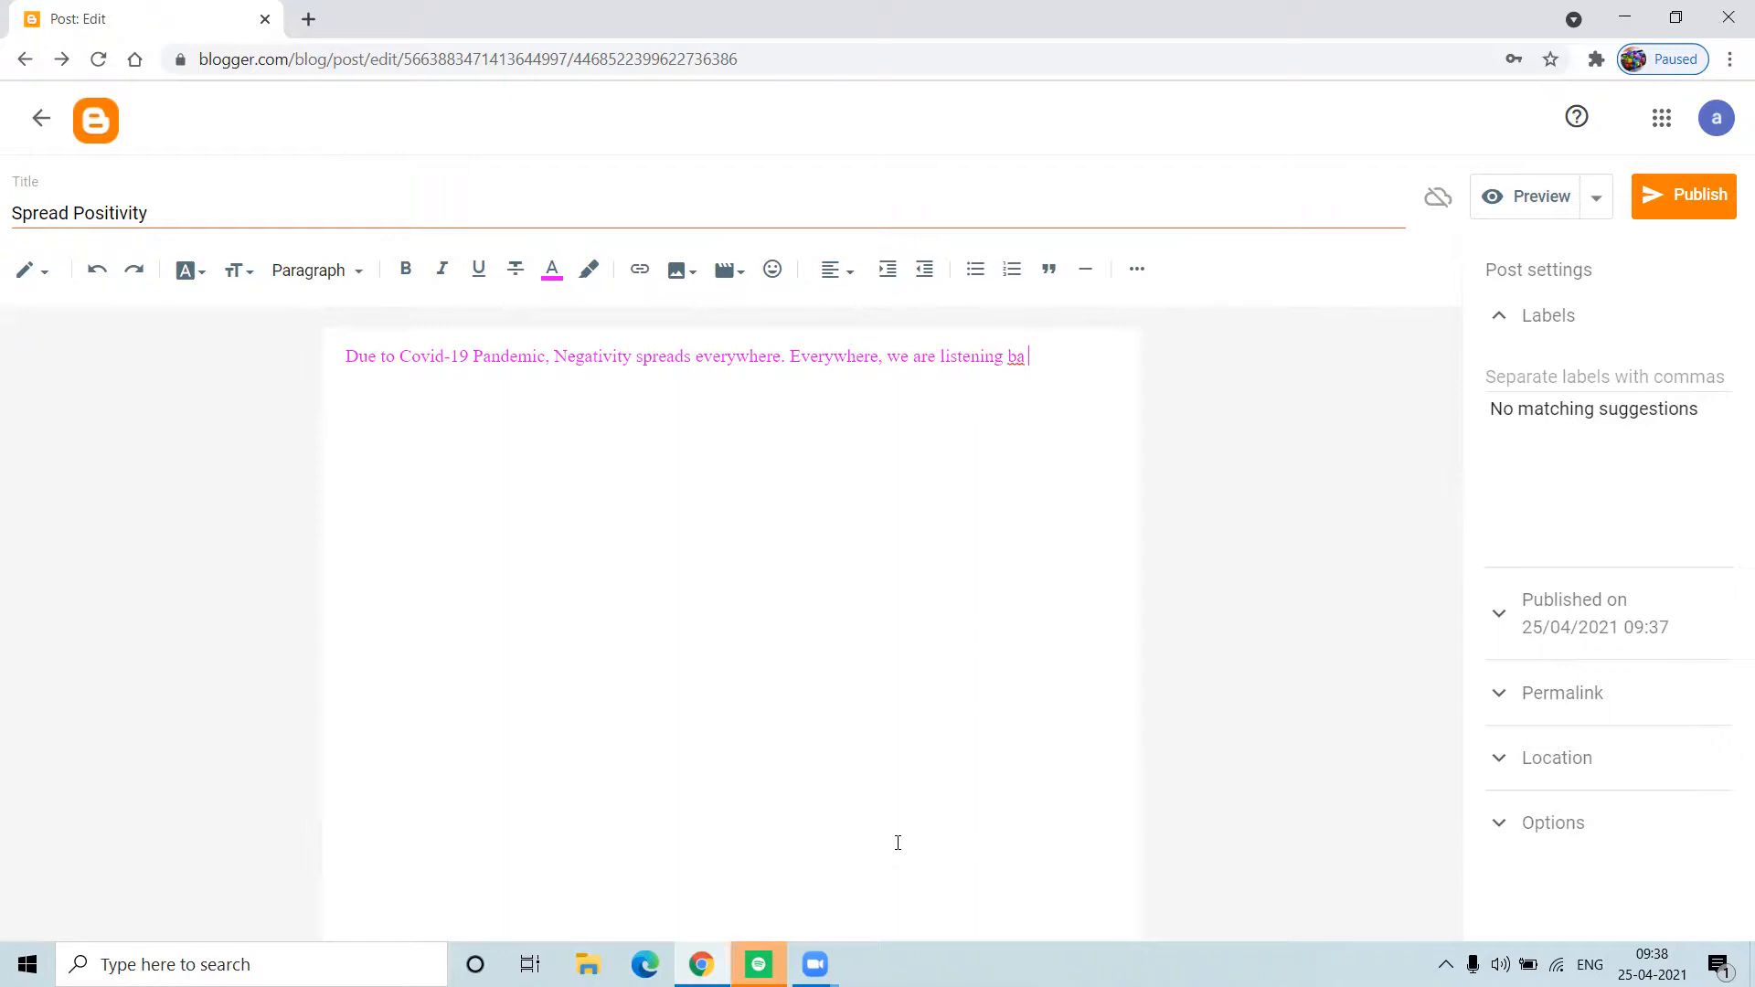
type("d news..")
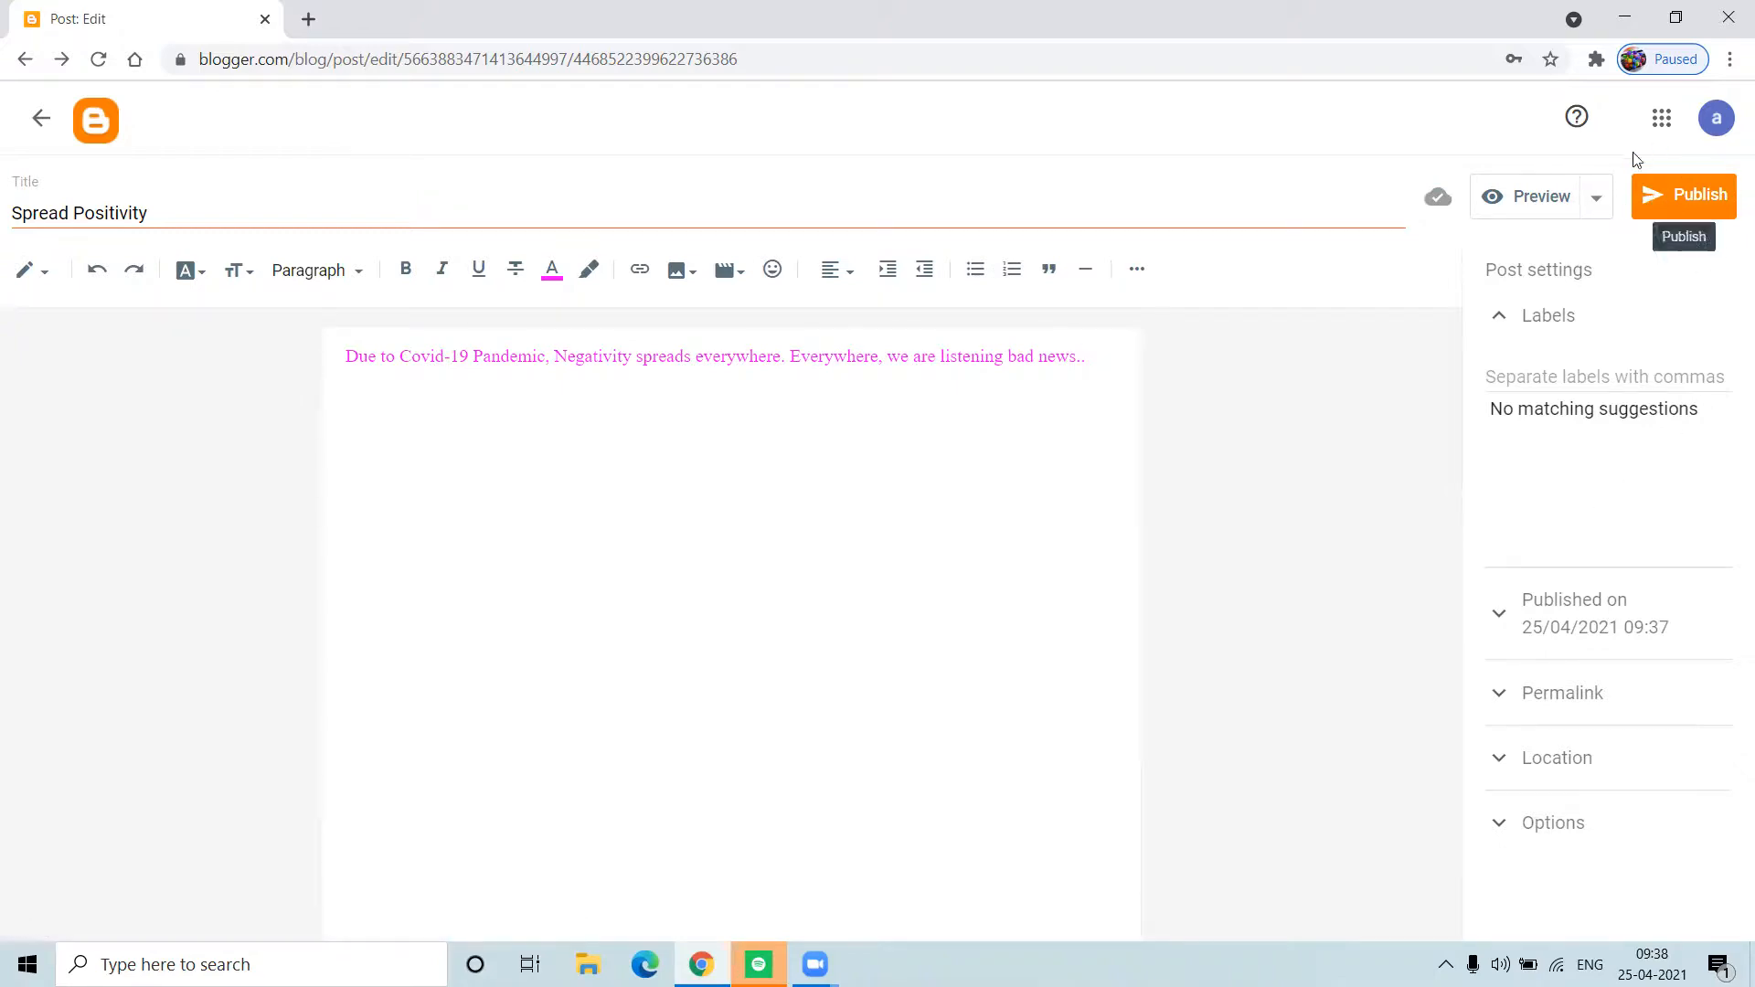
left_click(1534, 204)
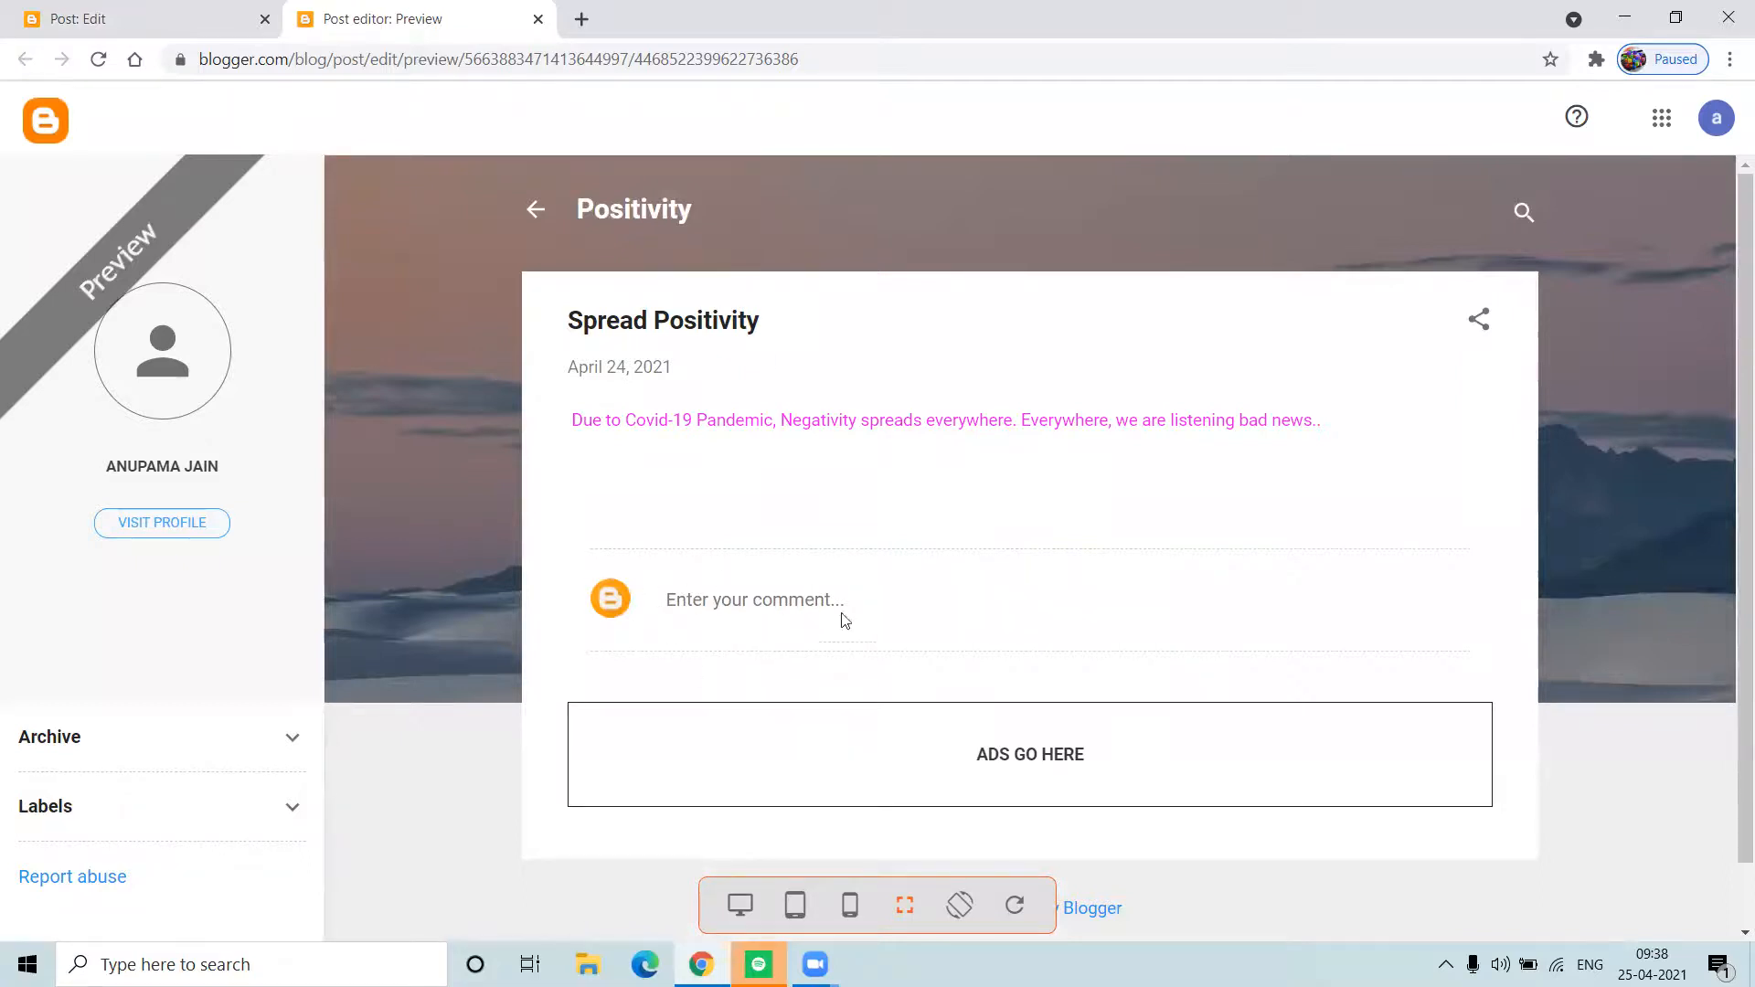
left_click(537, 19)
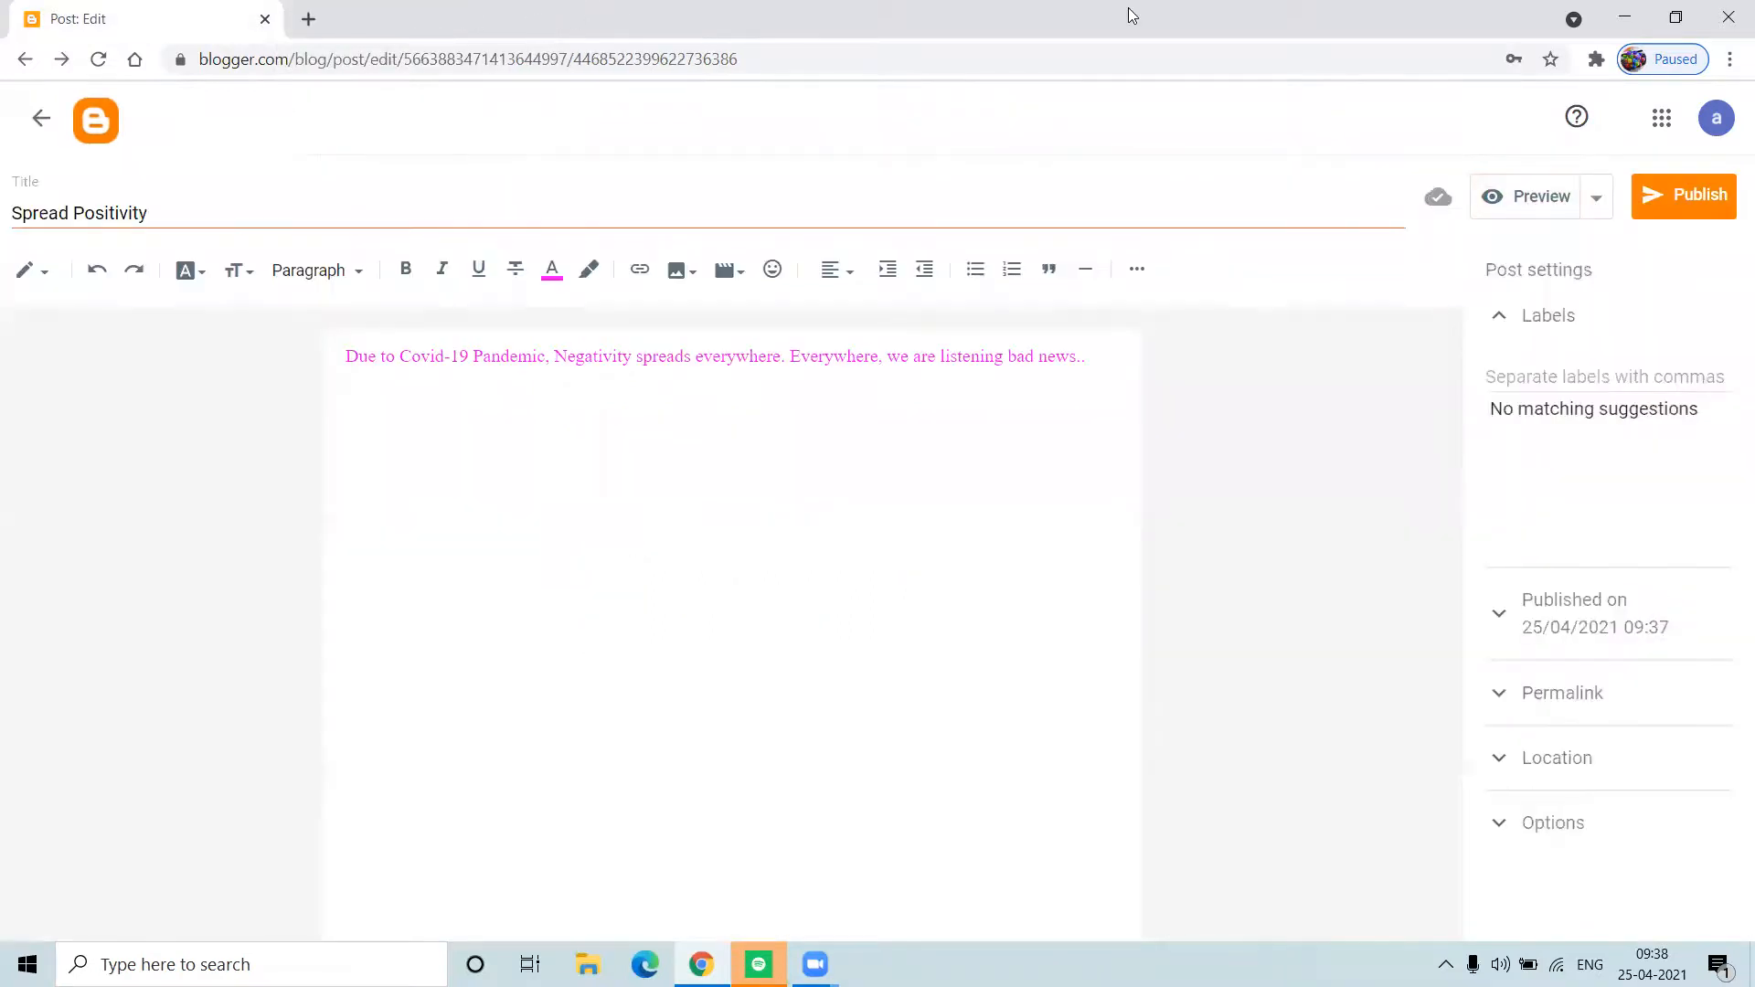
Step: Publish the Spread Positivity post, confirming the Publish post? prompt
left_click(1698, 196)
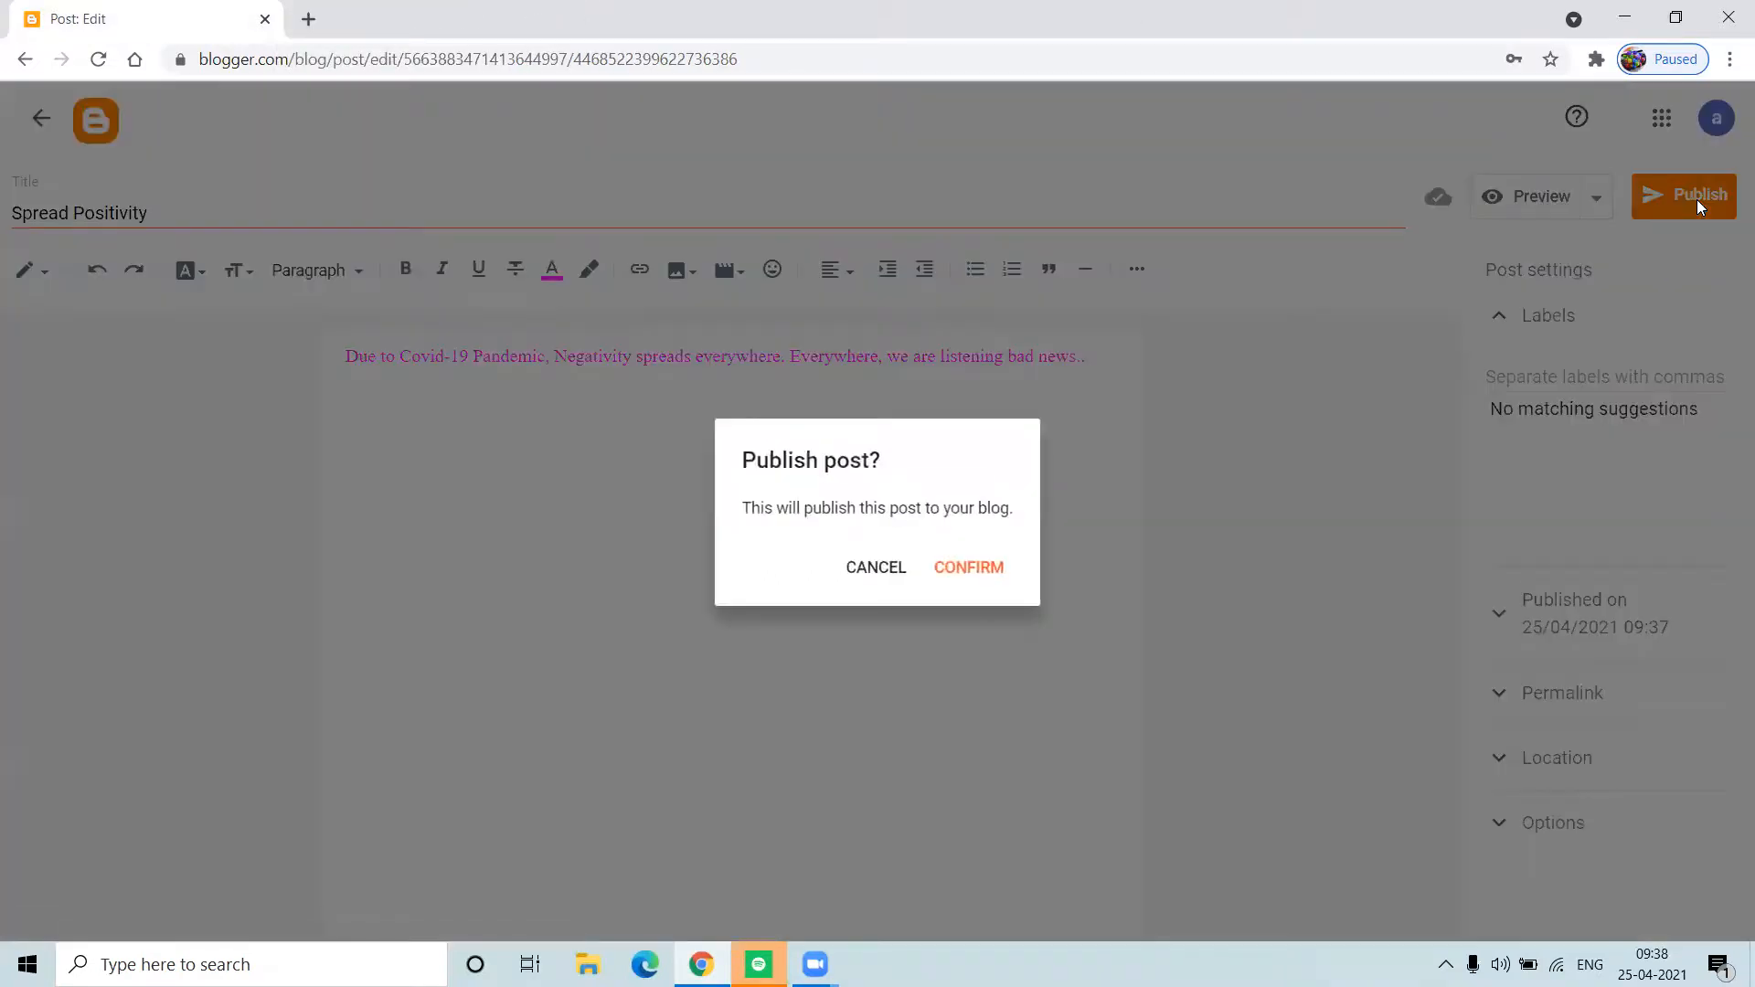
left_click(984, 575)
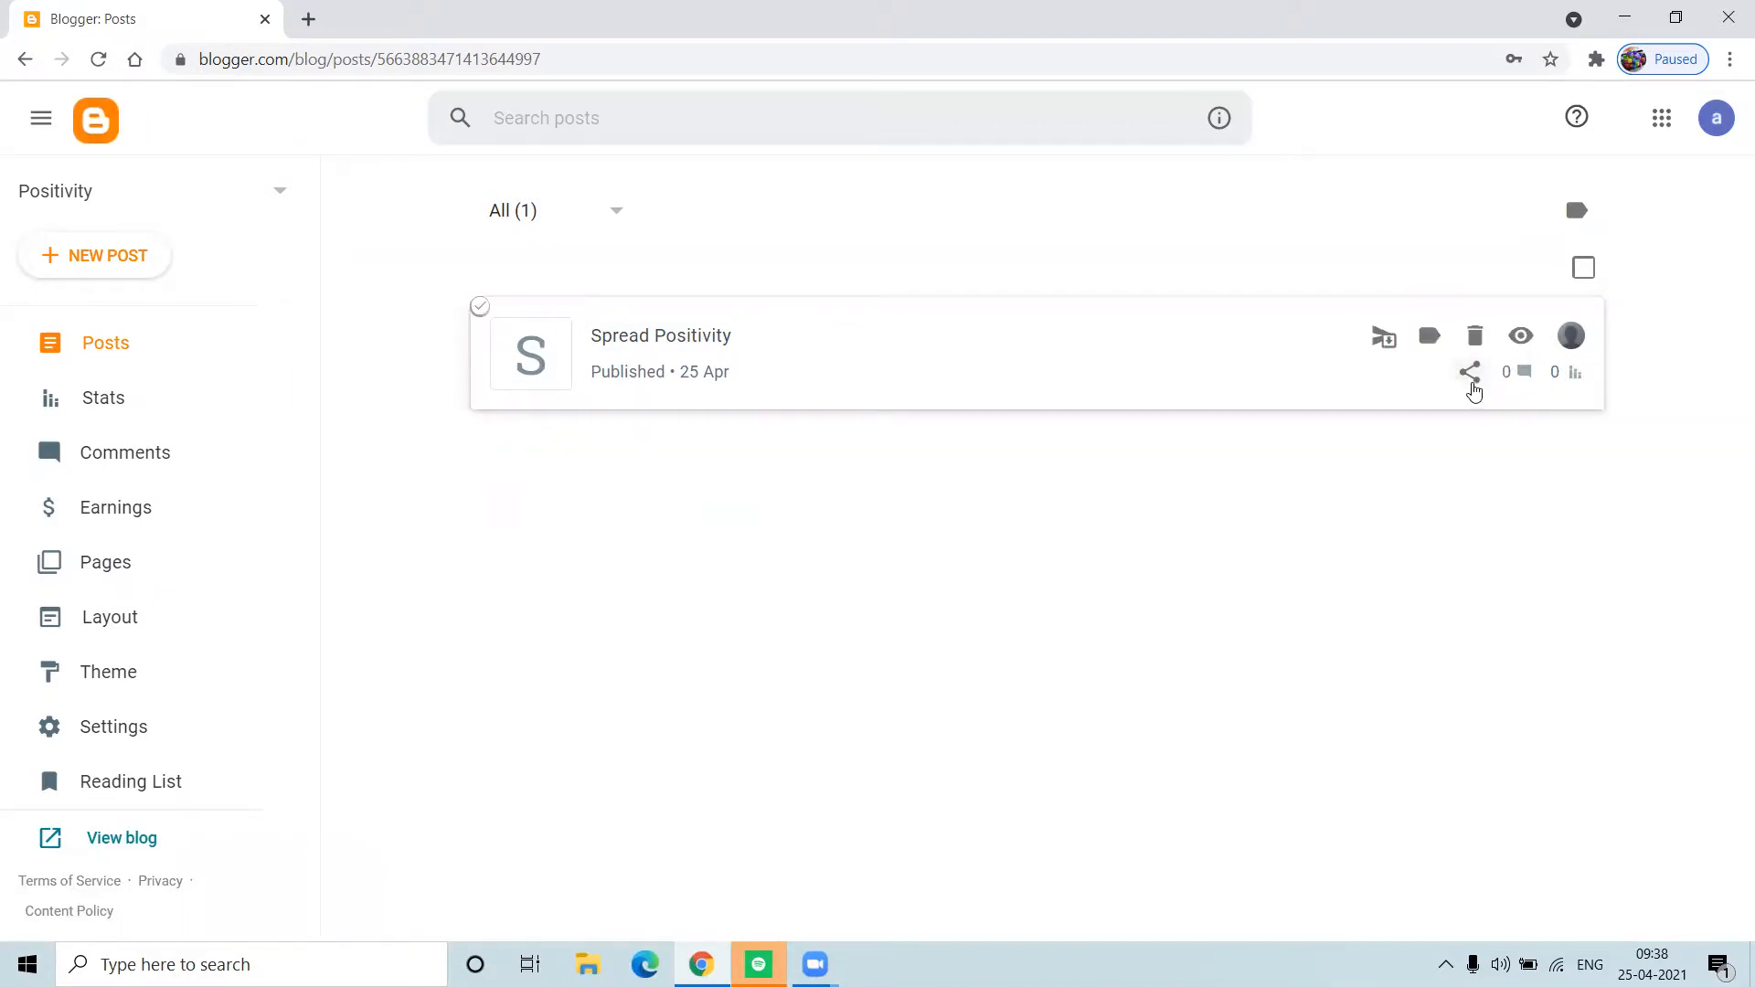
Step: Copy the Spread Positivity post's link through the Windows Share dialog
left_click(1472, 384)
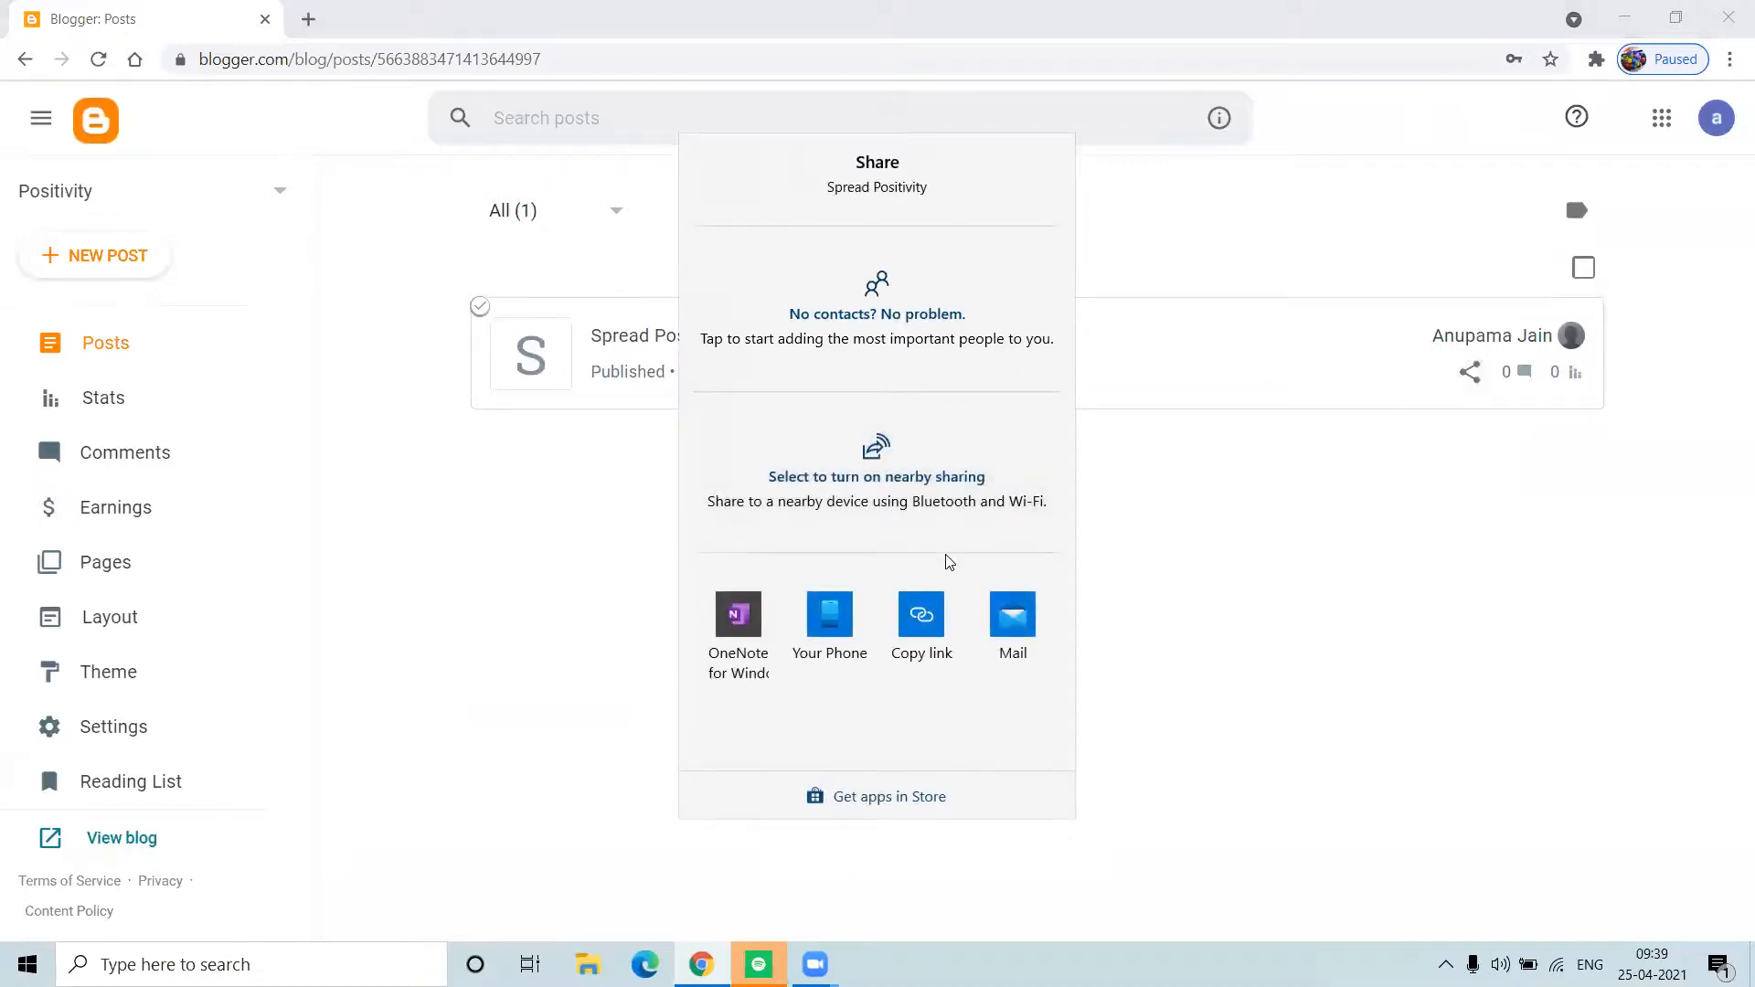
left_click(923, 640)
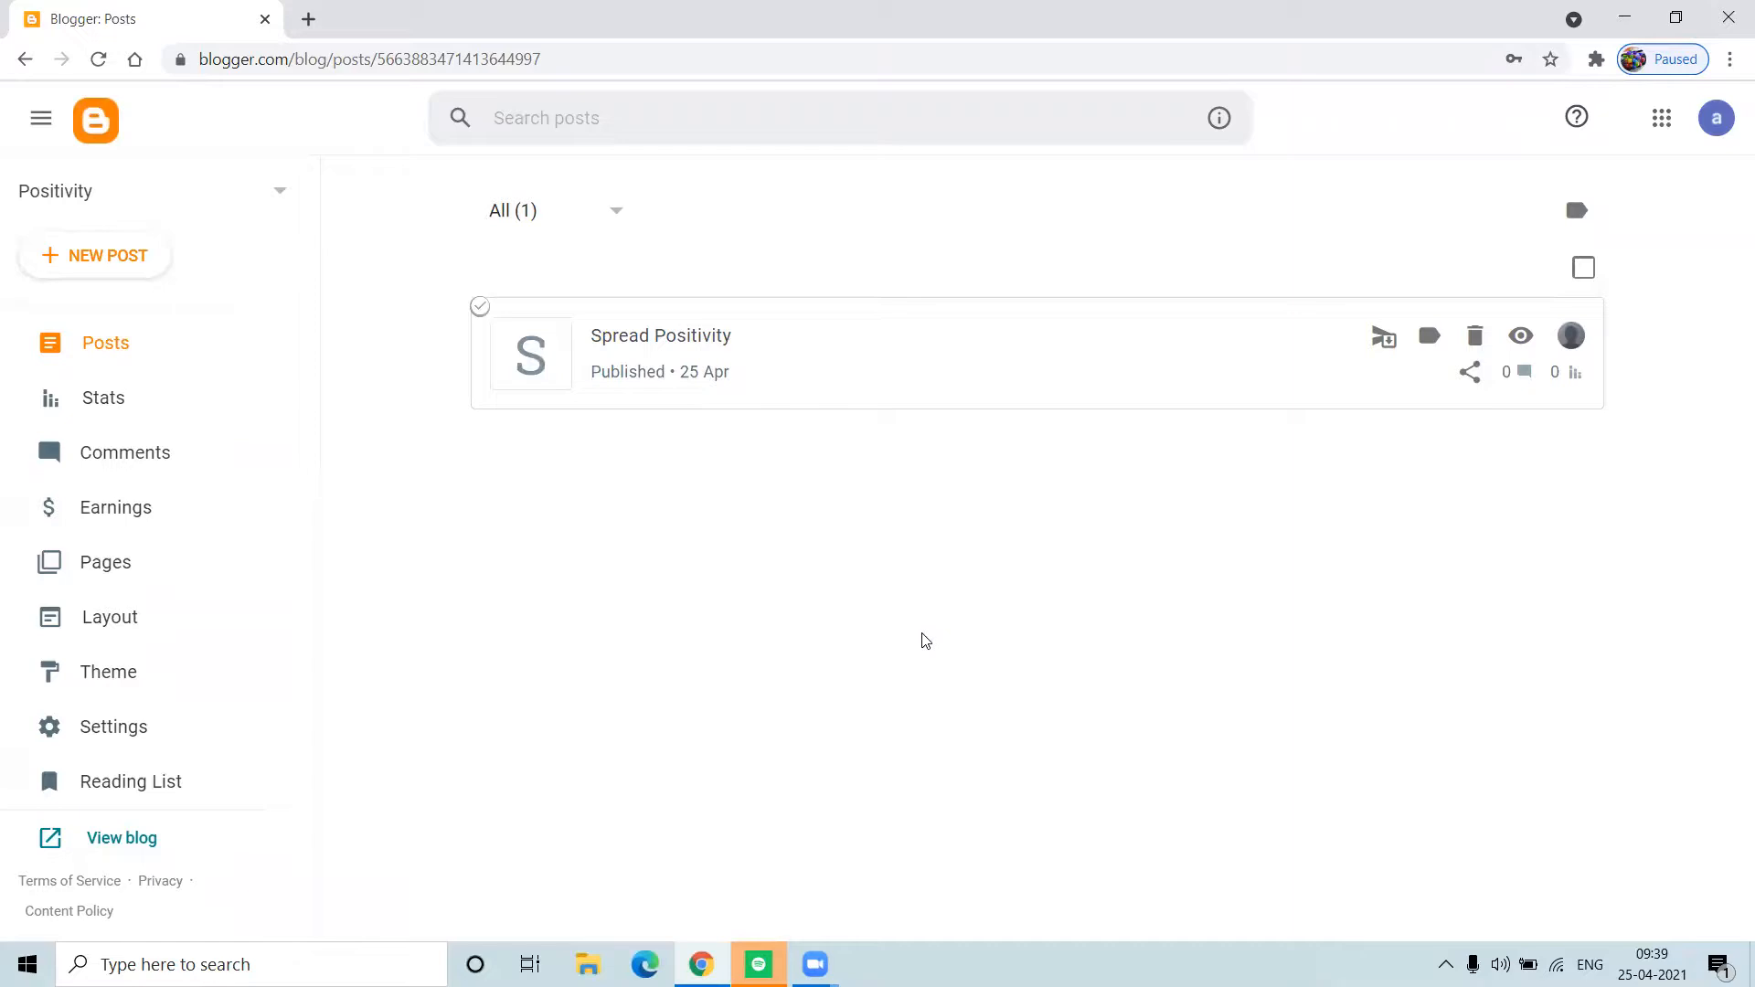
Step: Load positivity1720.blogspot.com in a new tab, open the full Spread Positivity post, and focus its comment box
left_click(308, 20)
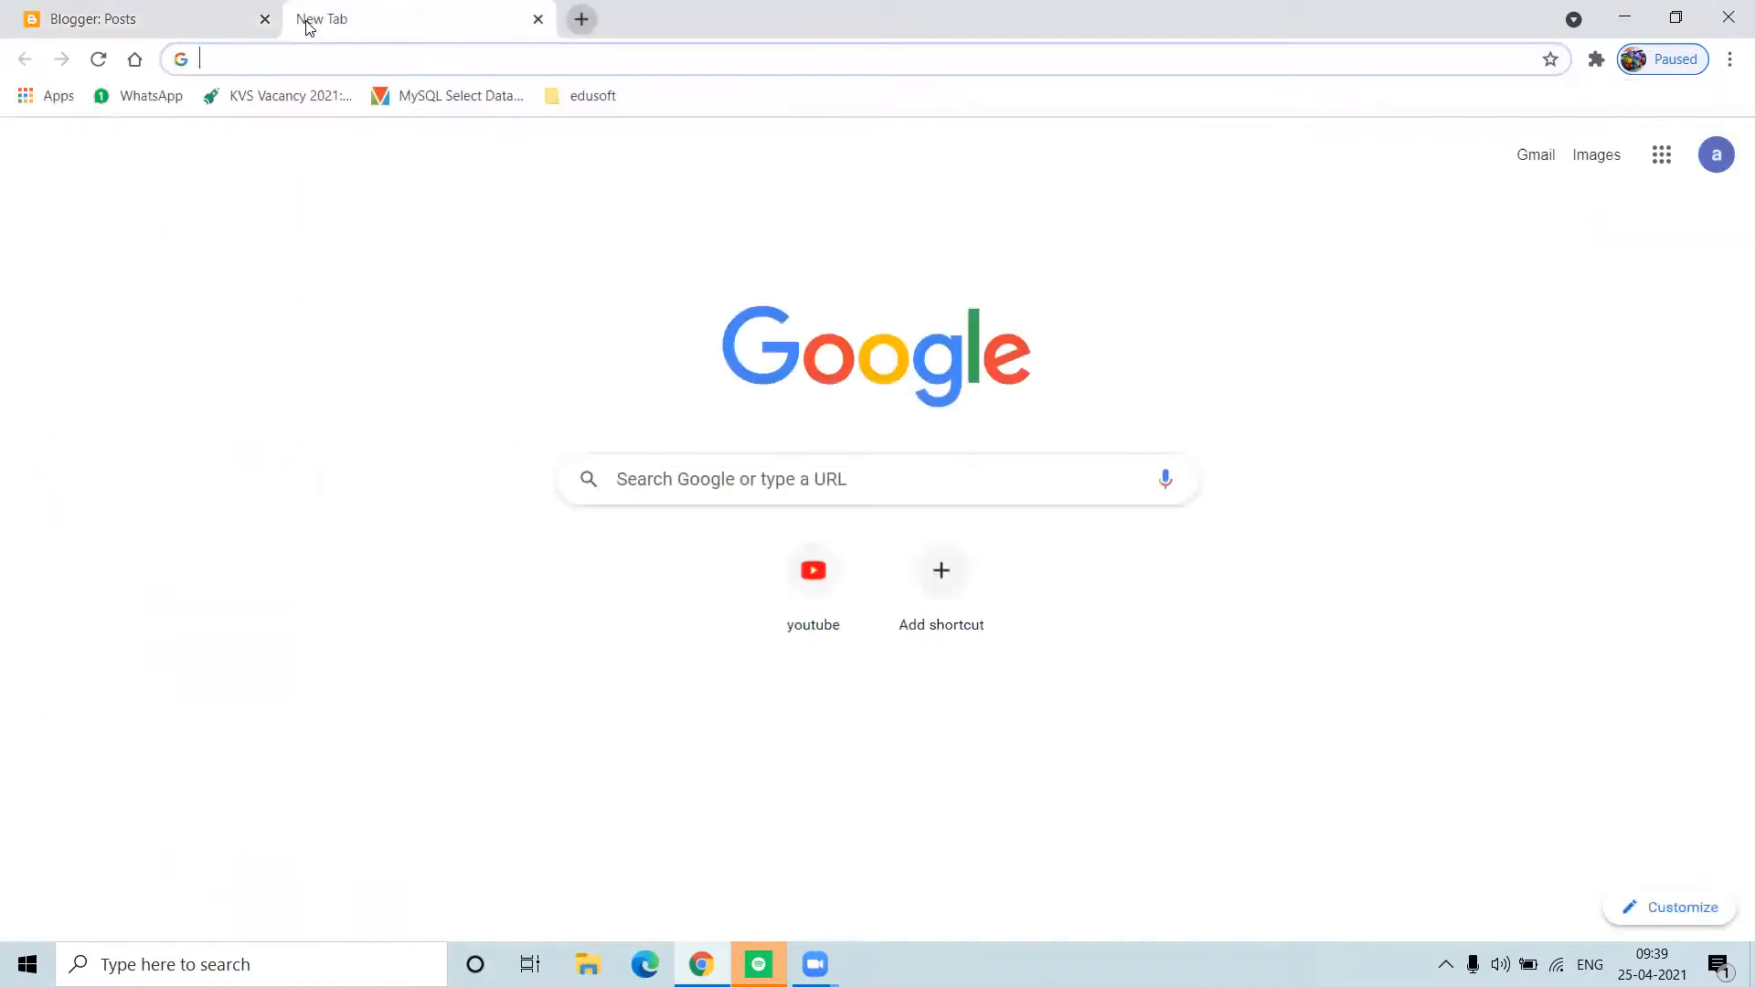
type("po")
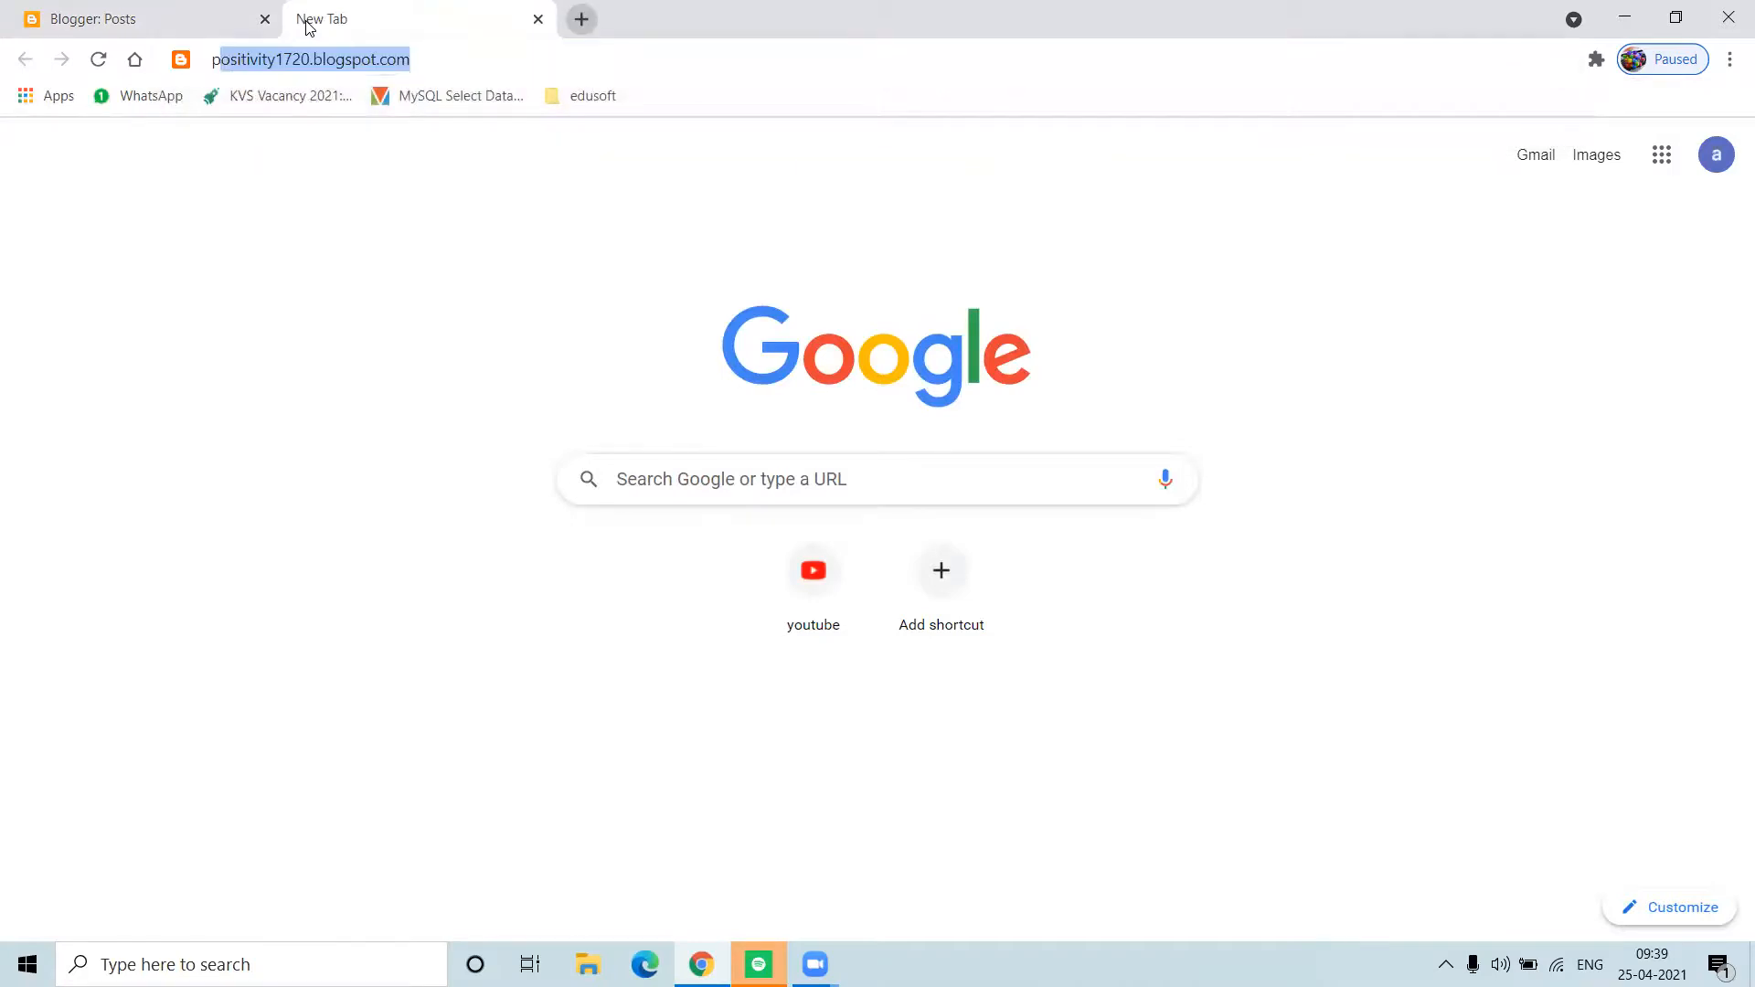
type("sitivity")
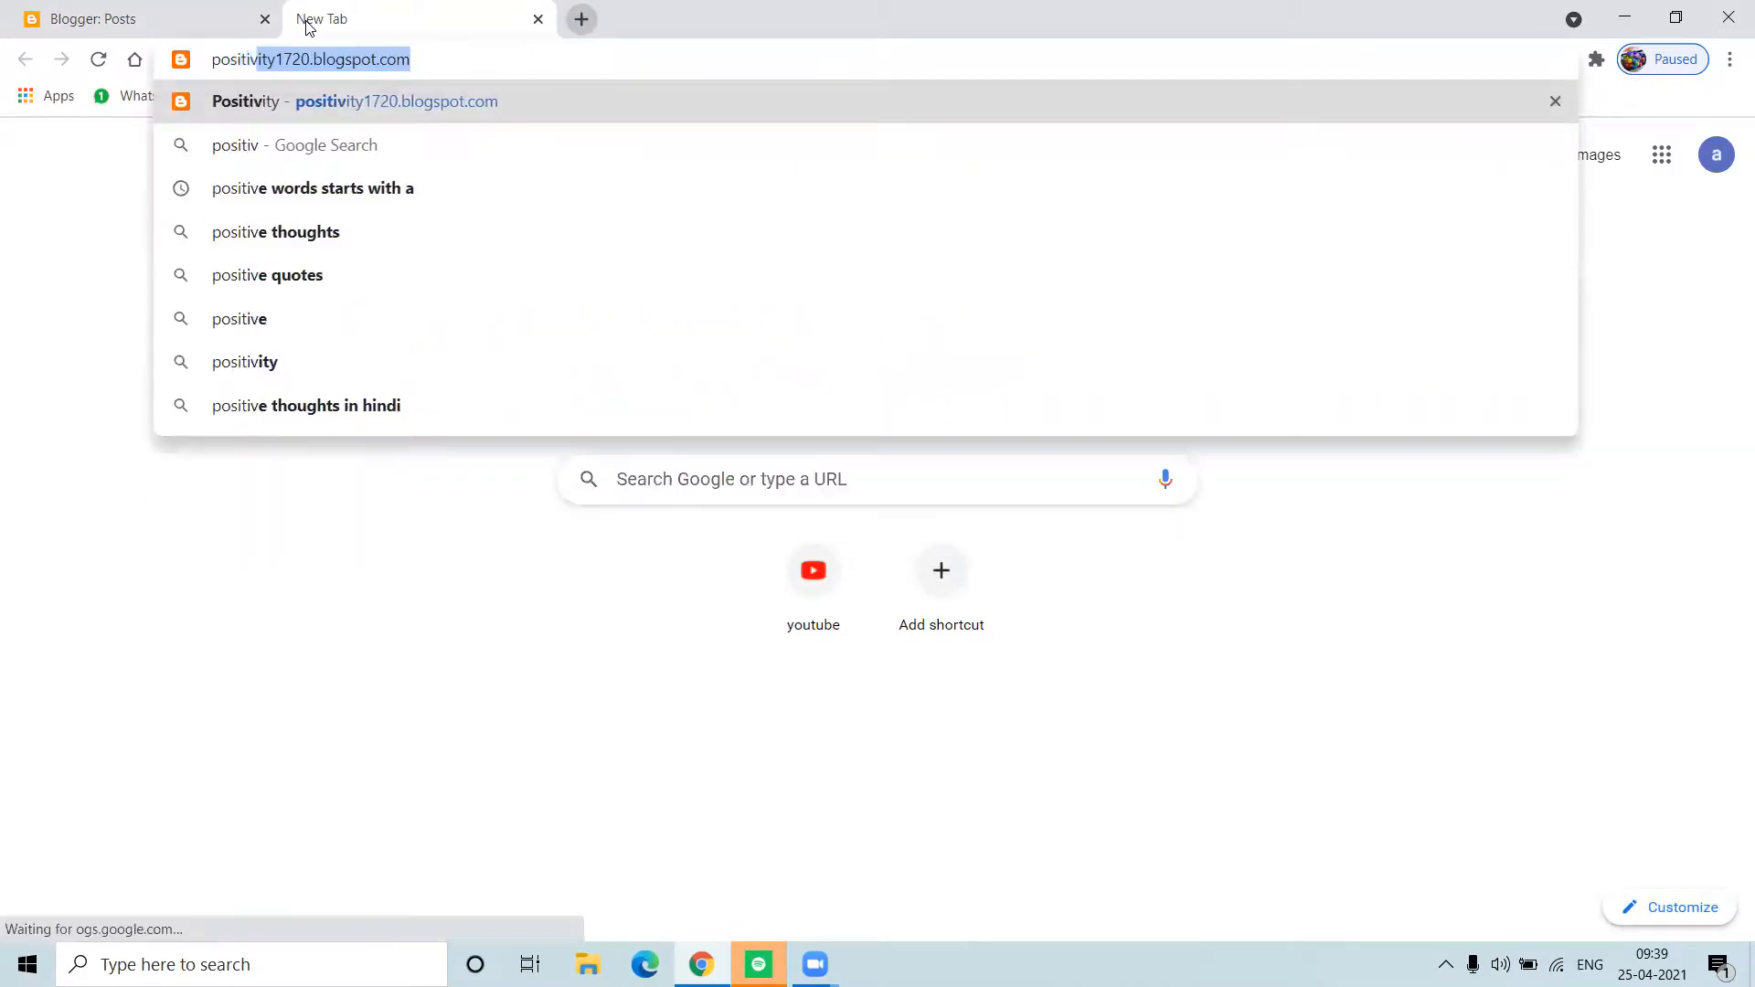
key("Right")
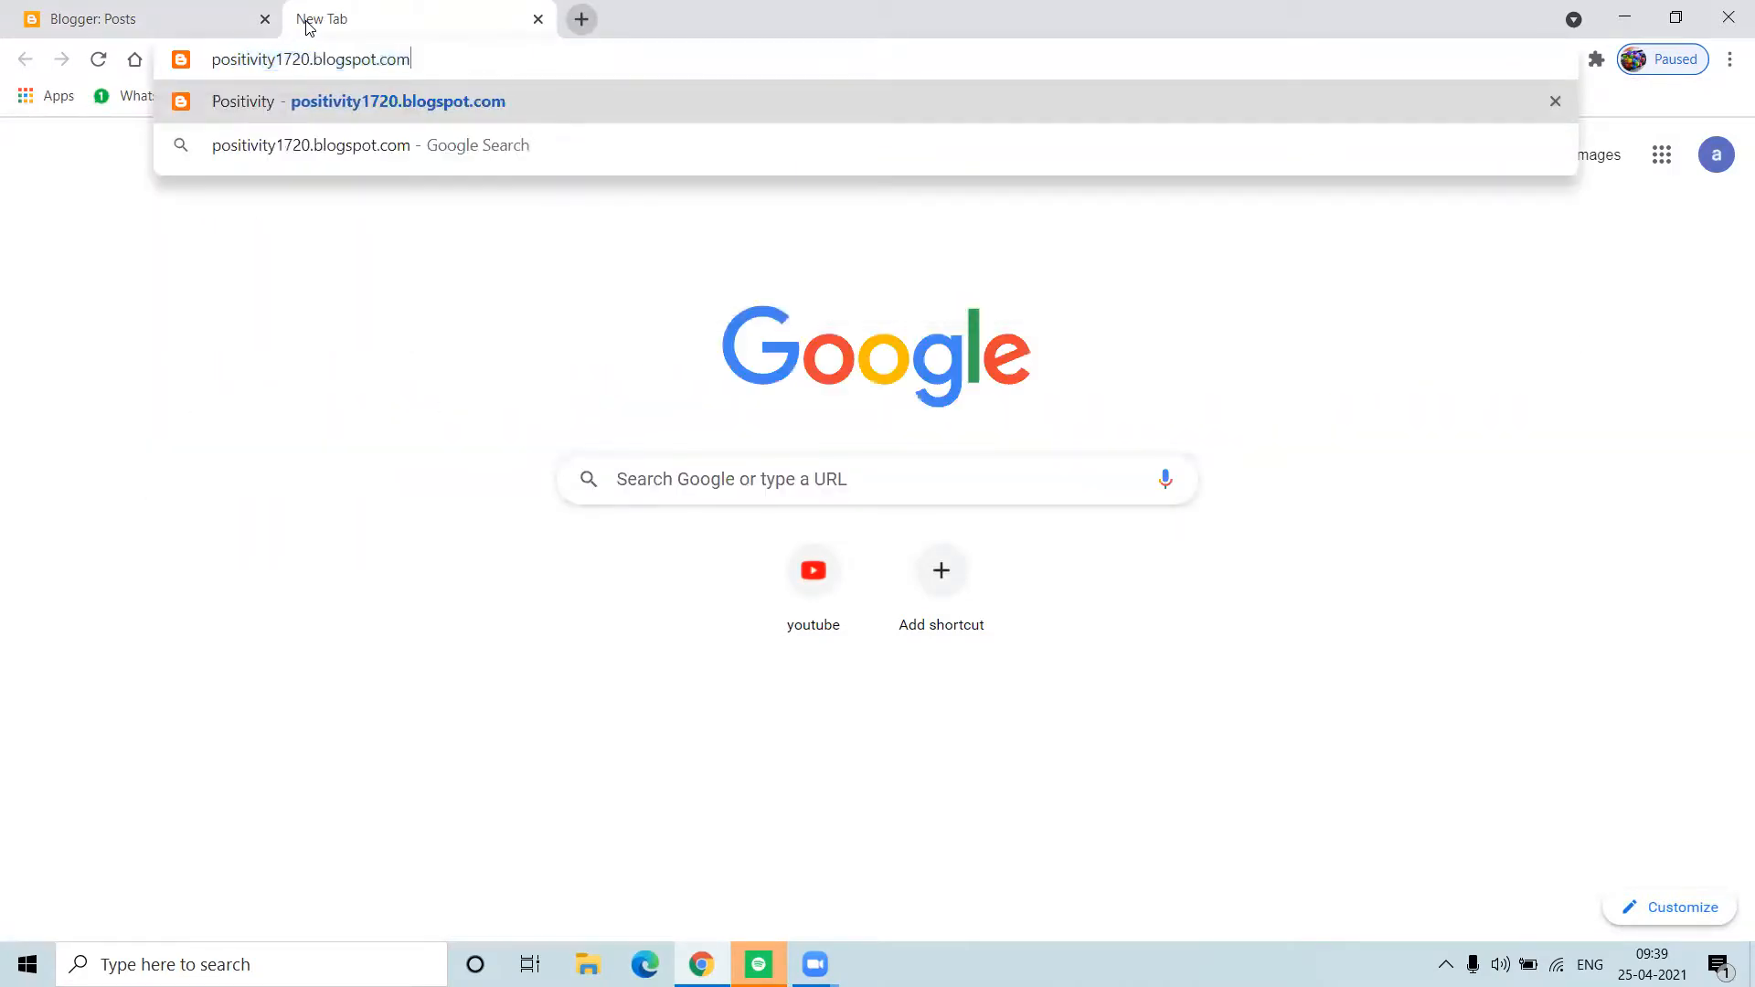
key("Return")
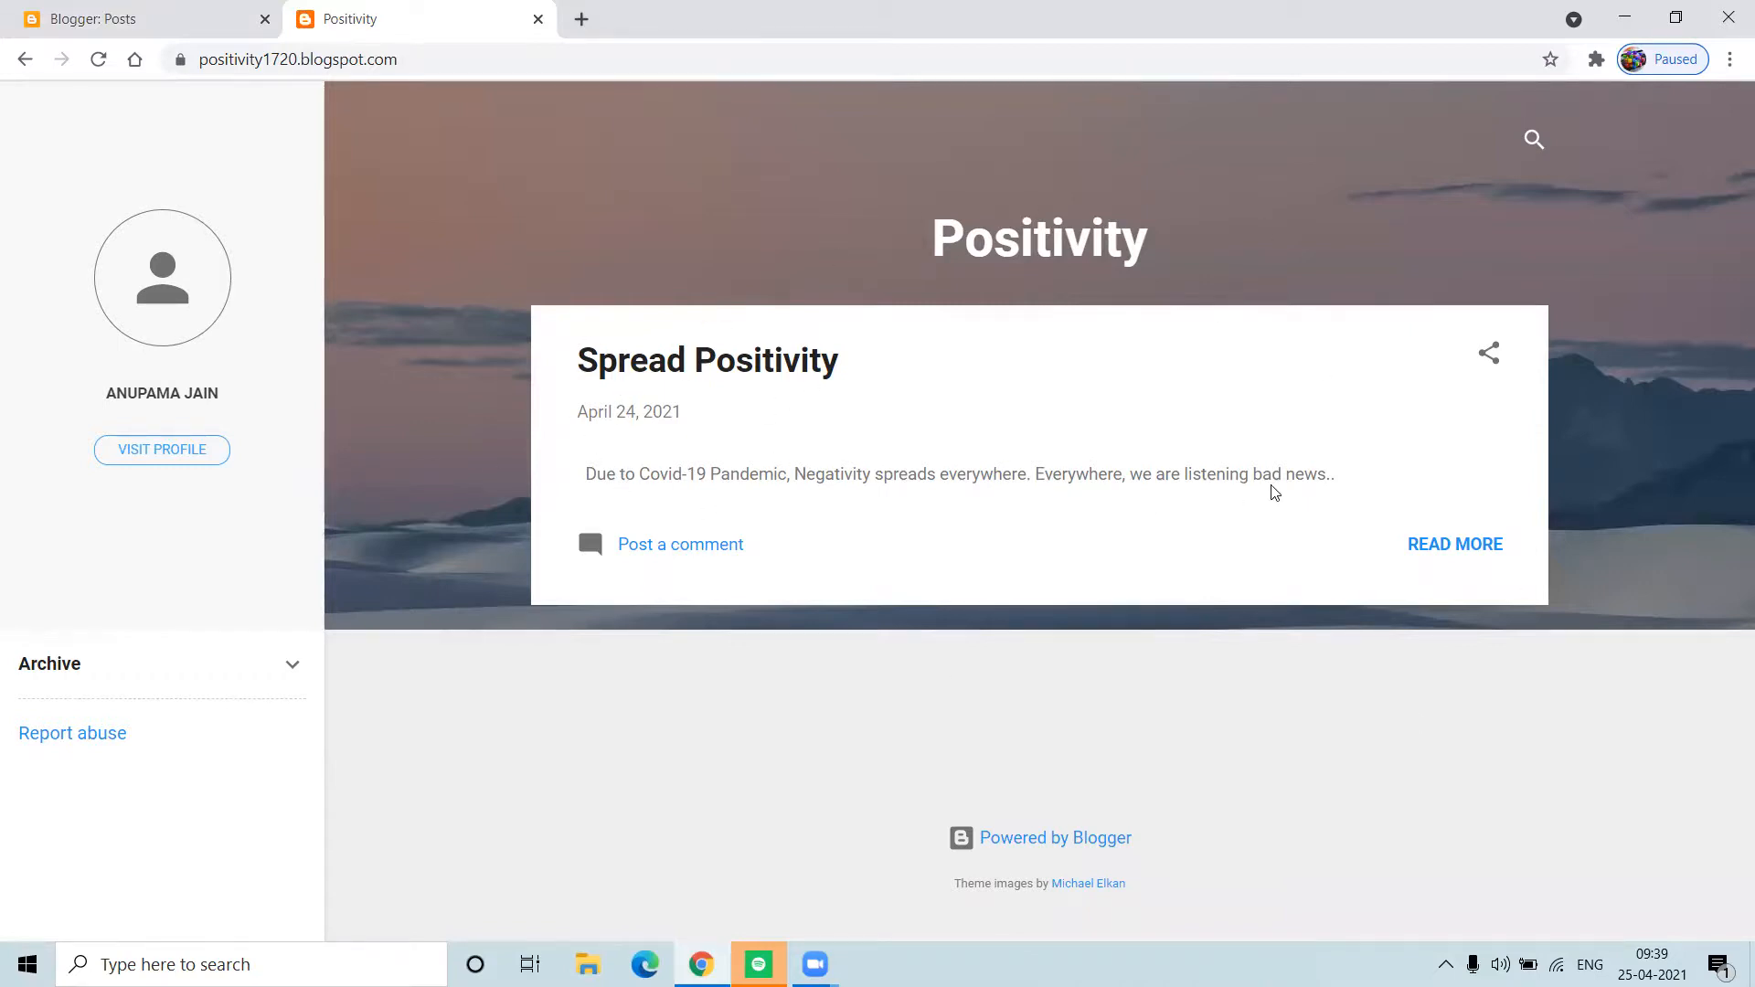
left_click(1460, 546)
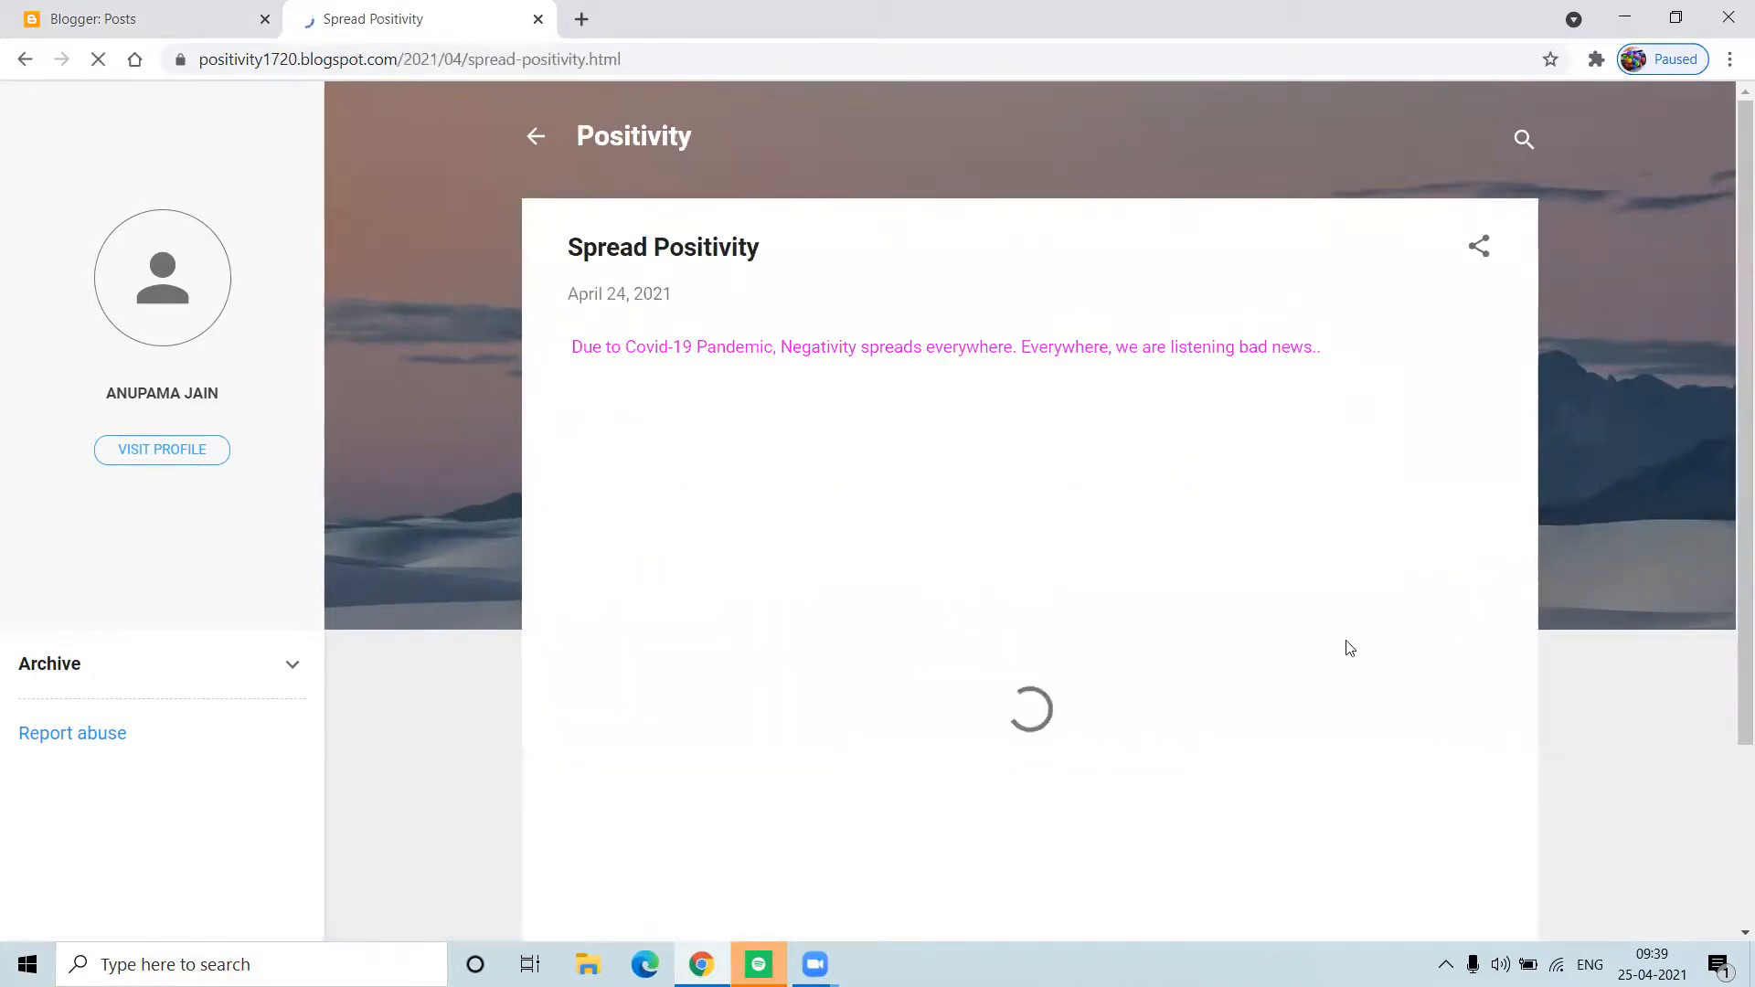
left_click(773, 530)
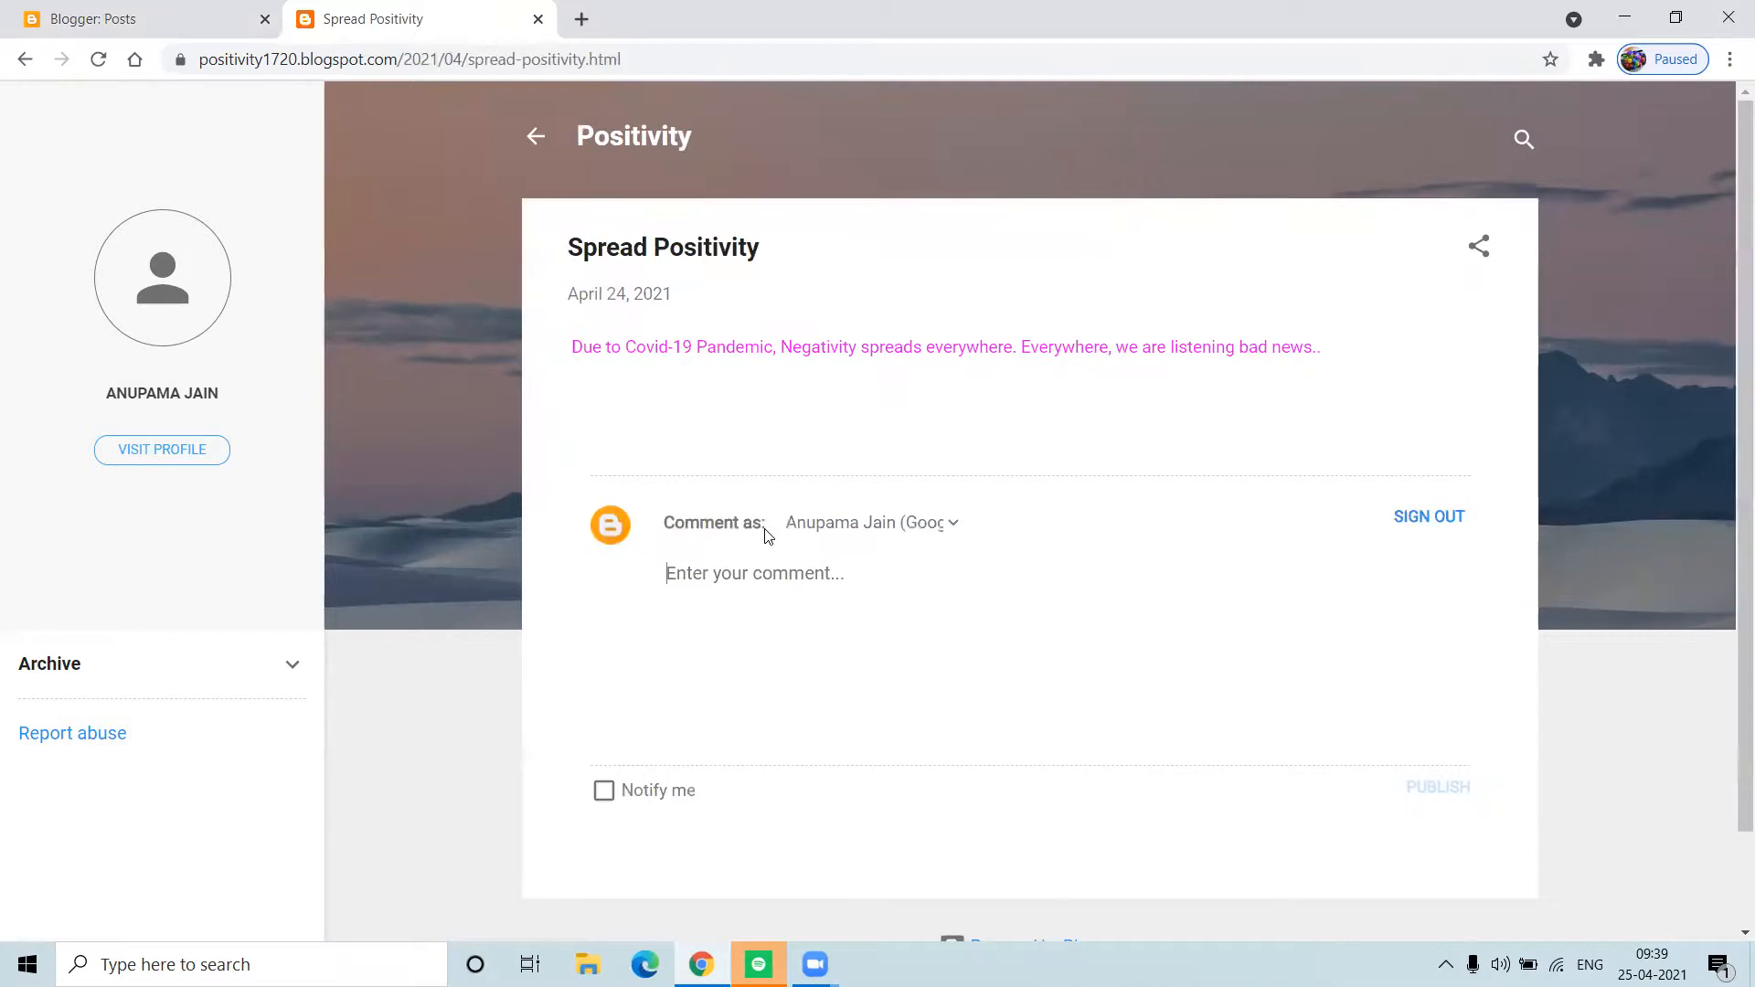